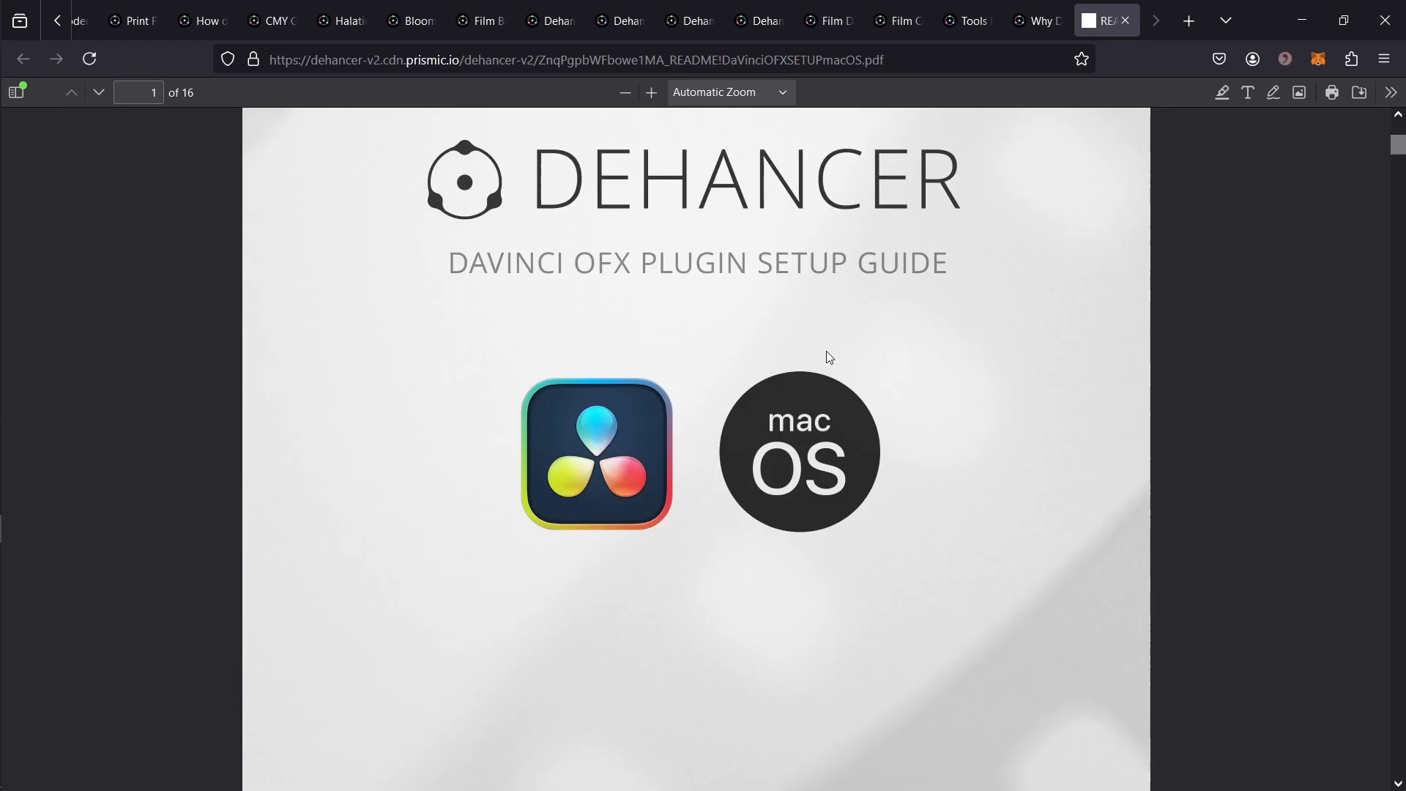
- Look through the DaVinci OFX plugin setup guide for macOS, close it and browse the Installation & Setup page
scroll(828, 354, down, 20)
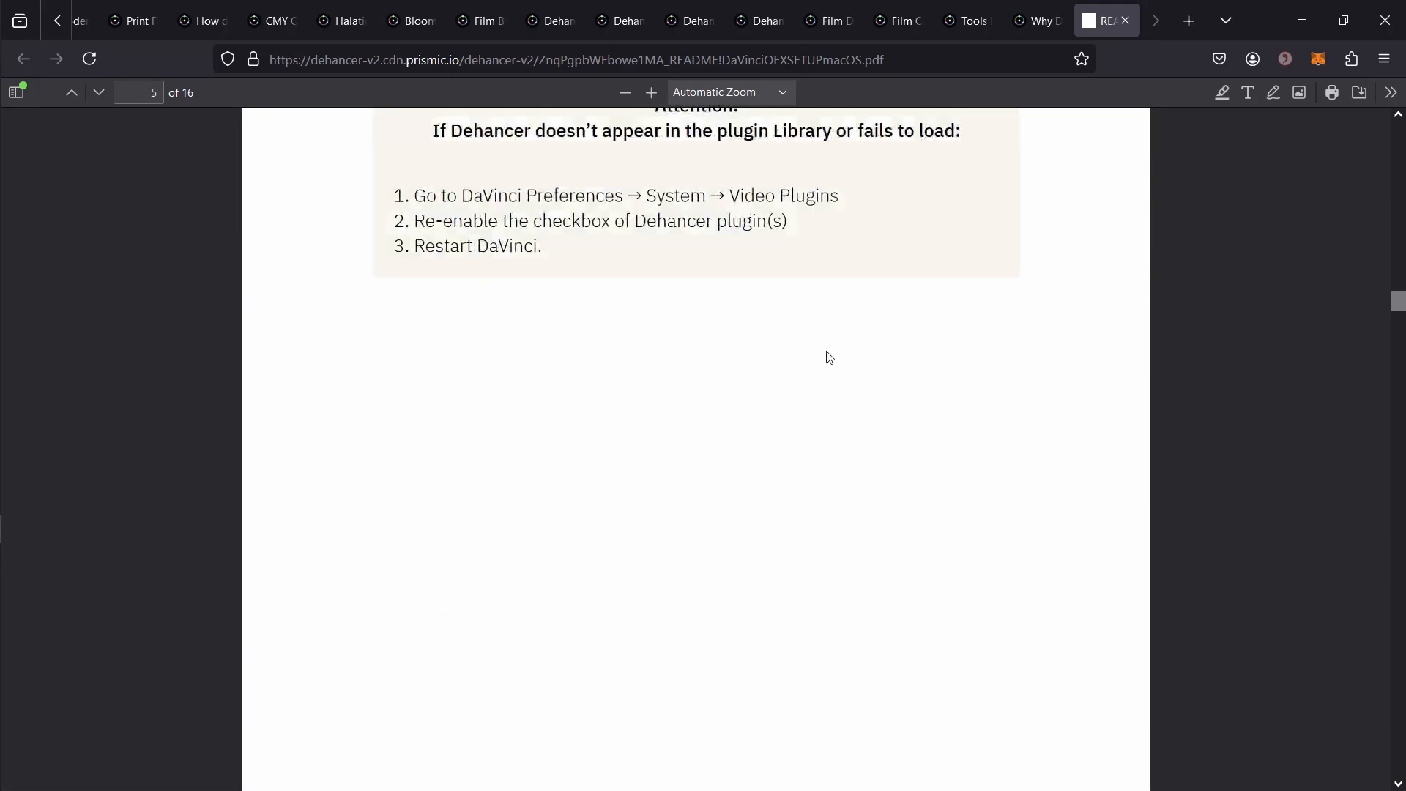
scroll(829, 357, down, 15)
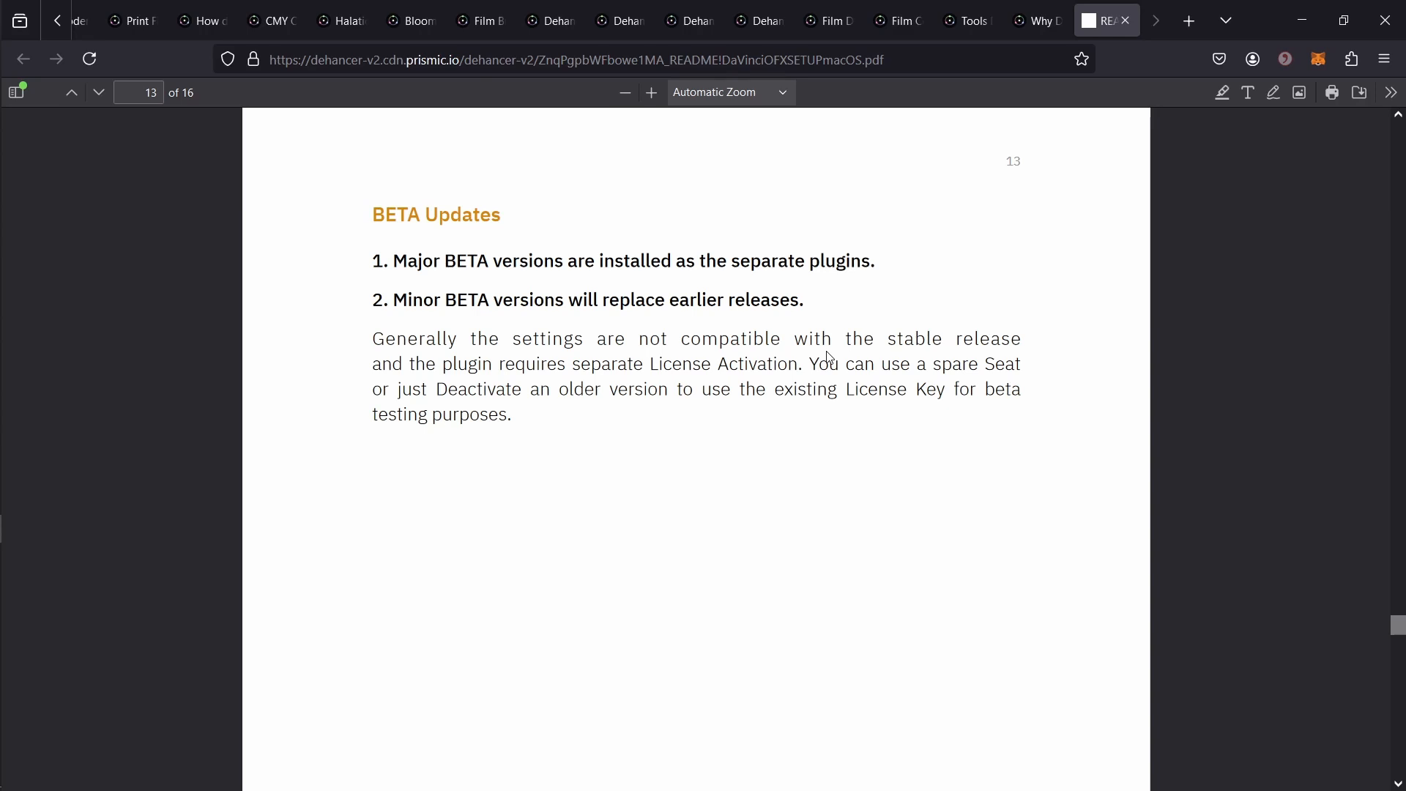
scroll(692, 586, down, 15)
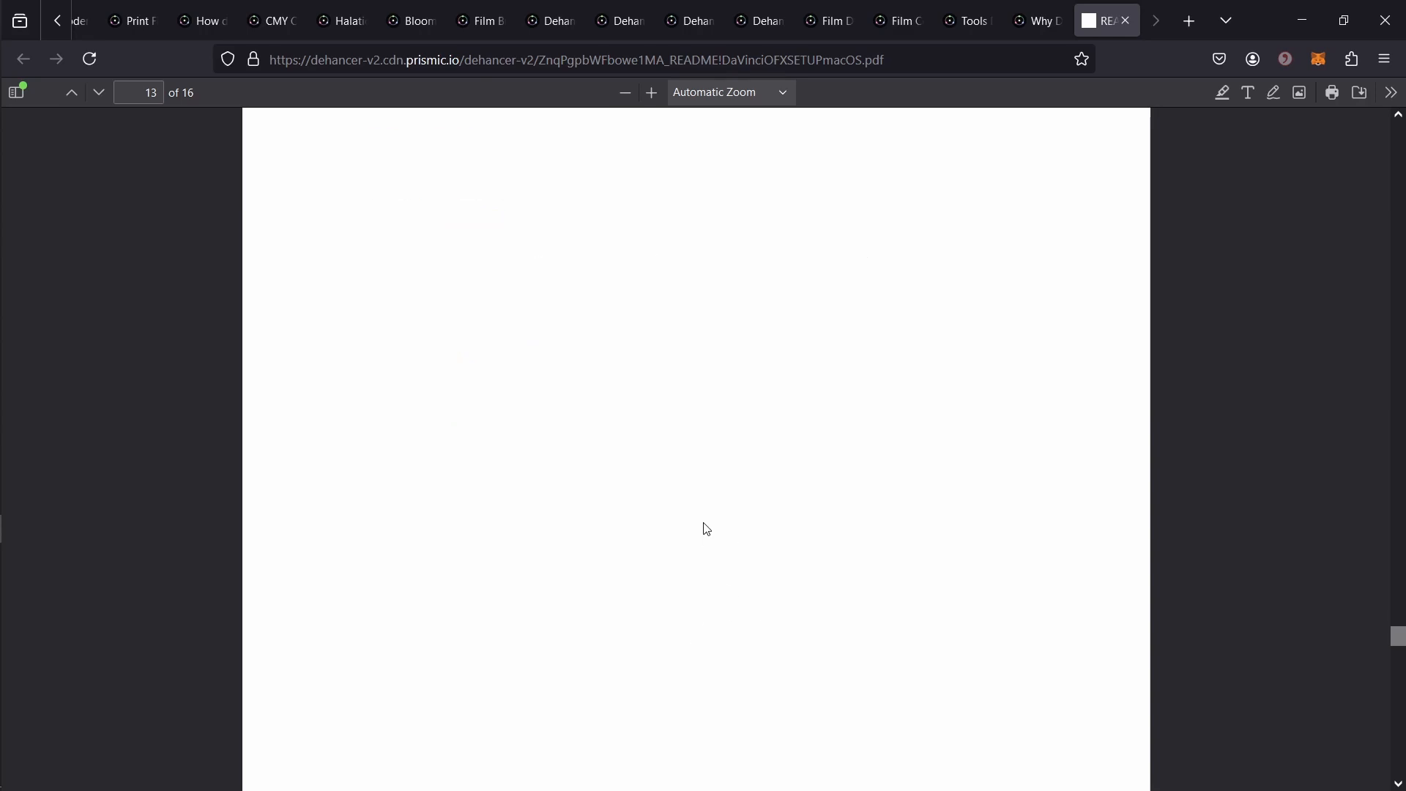
click(1127, 22)
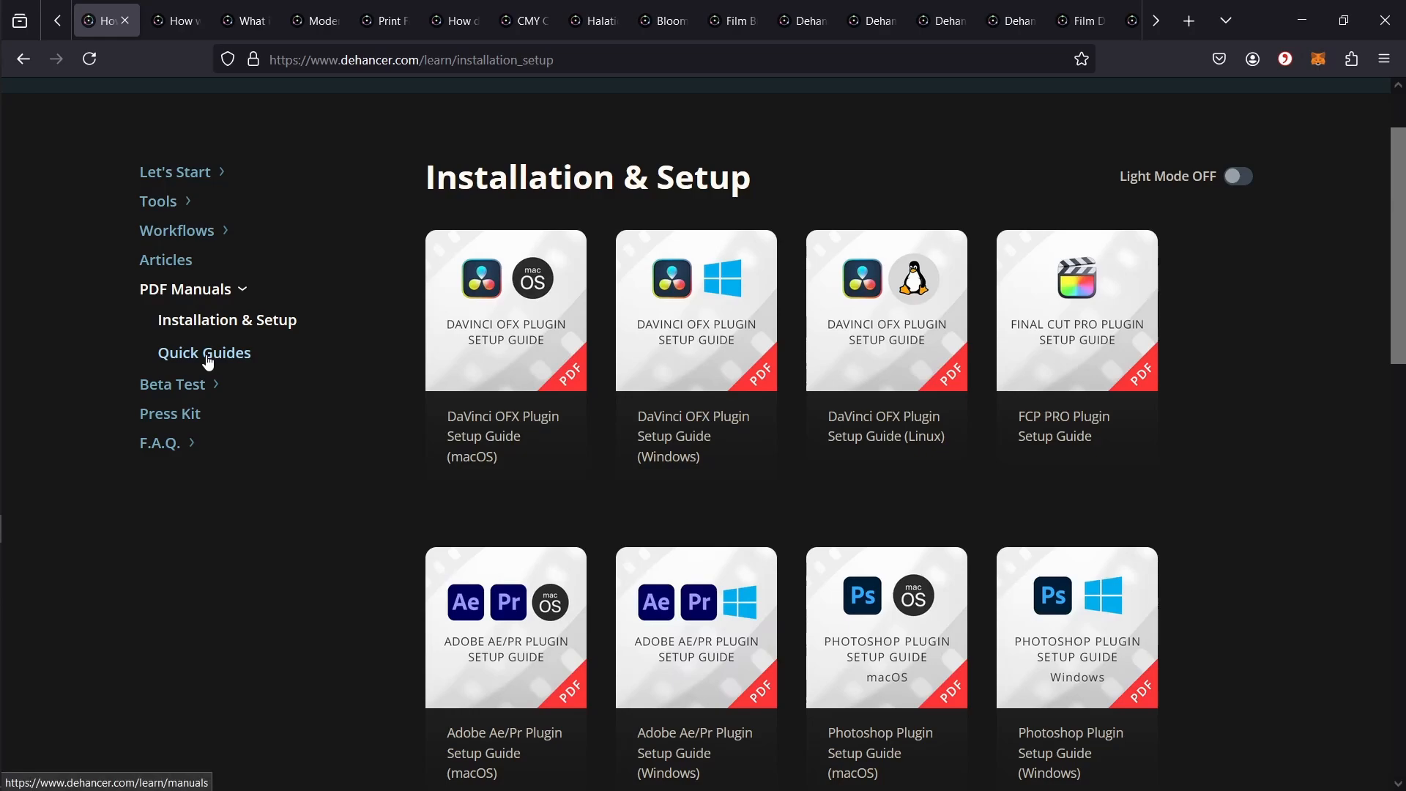
scroll(574, 408, down, 4)
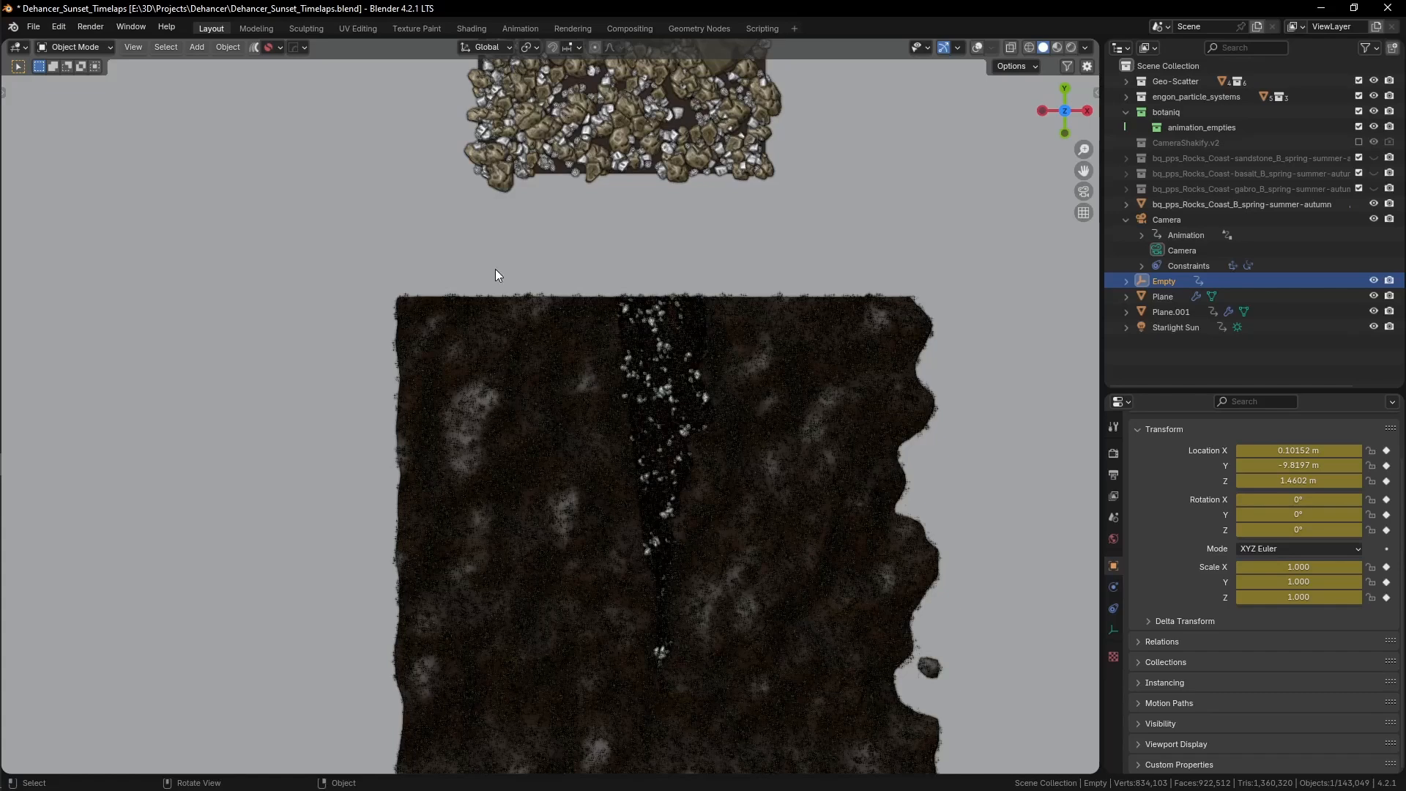
- In Blender, view the sunset scene through the camera with Rendered shading
key(KP_0)
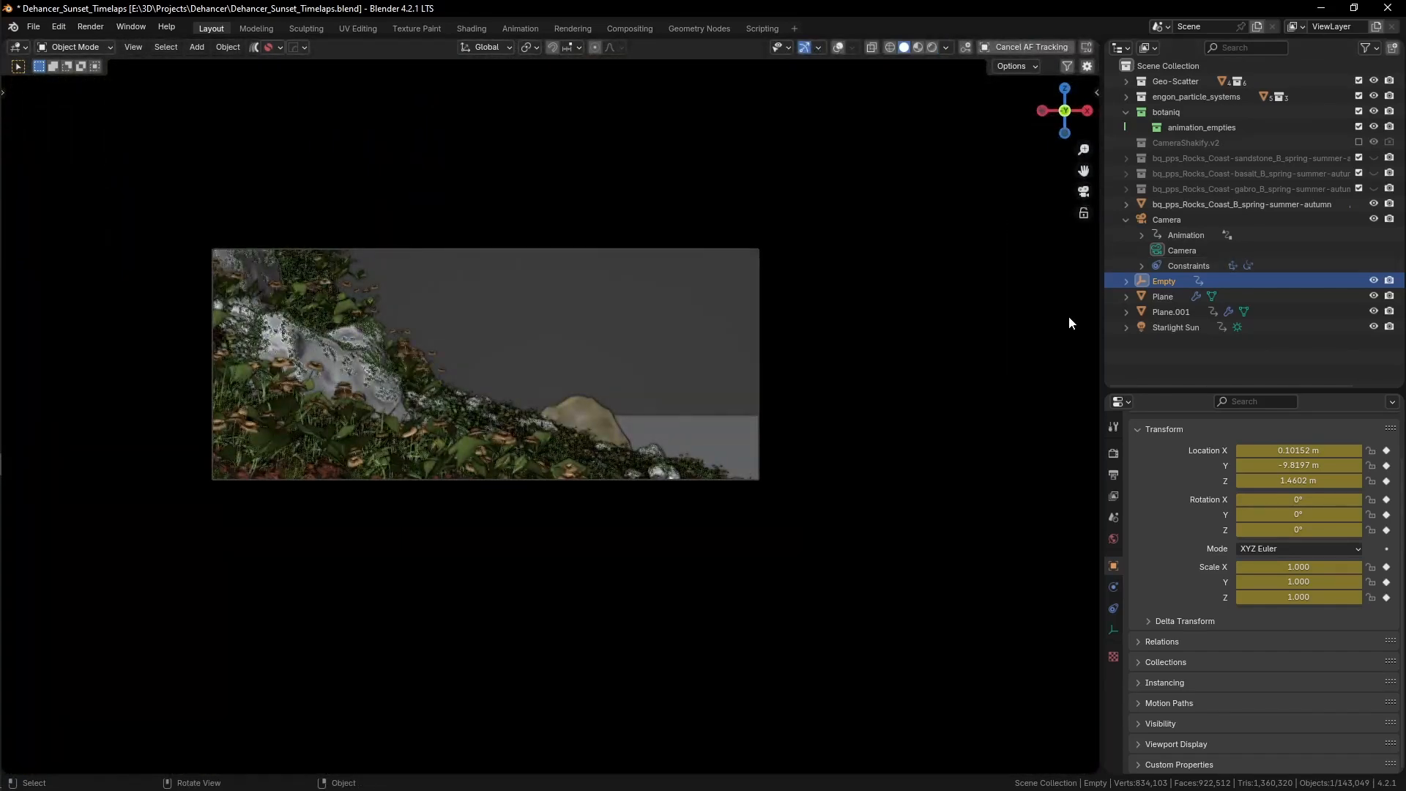
key(z)
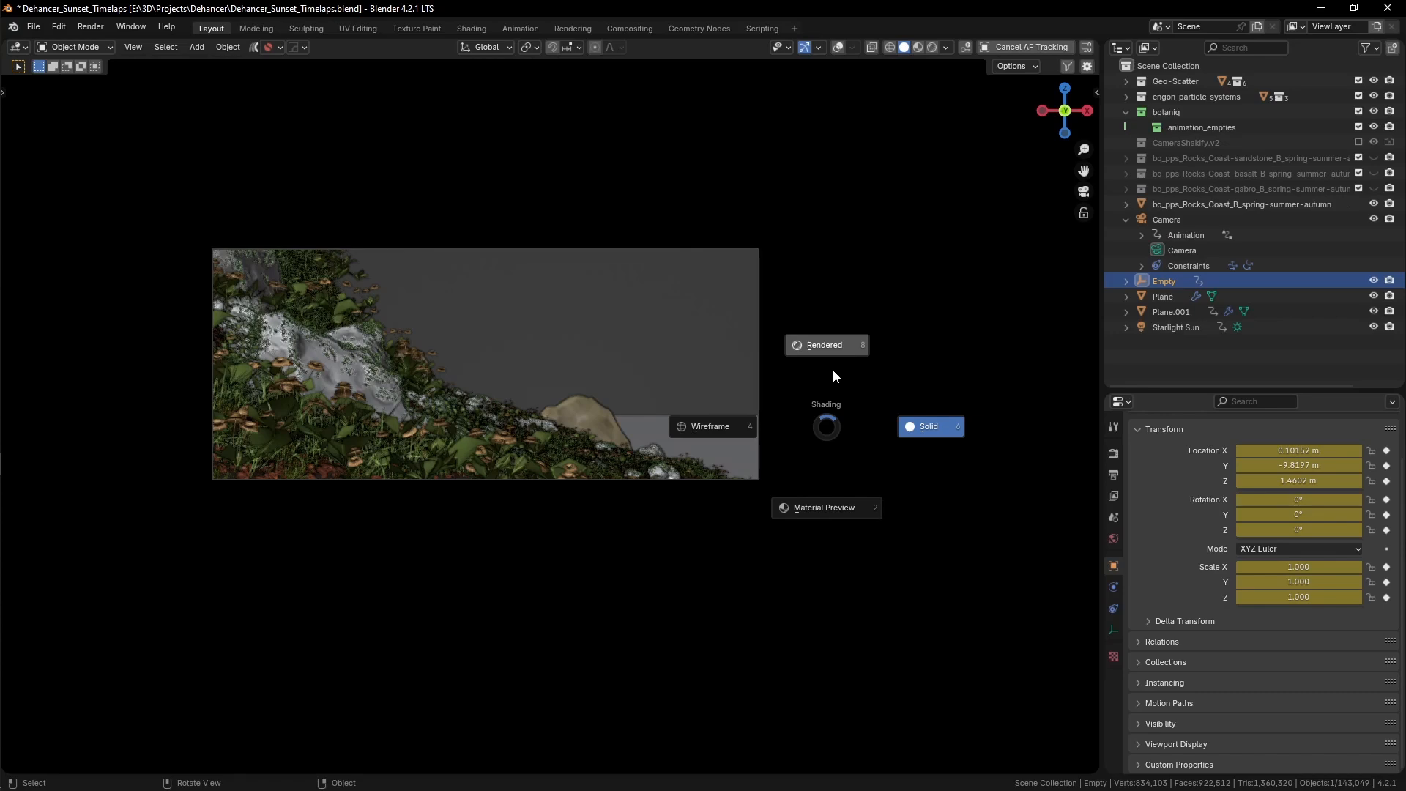
click(833, 376)
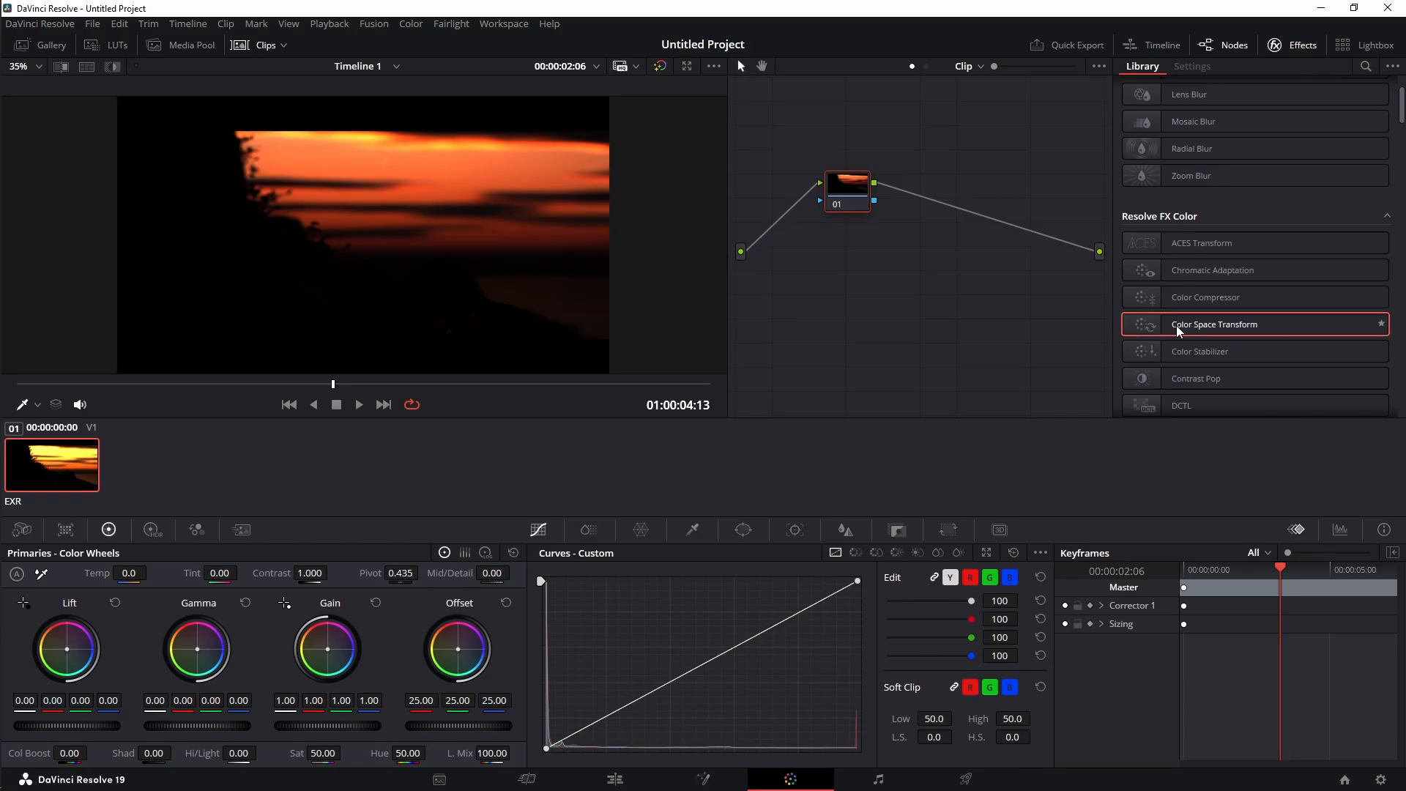
- In DaVinci Resolve, apply a Color Space Transform to node 01 with input color space Rec.709 and input gamma Linear
drag(1177, 323, 847, 192)
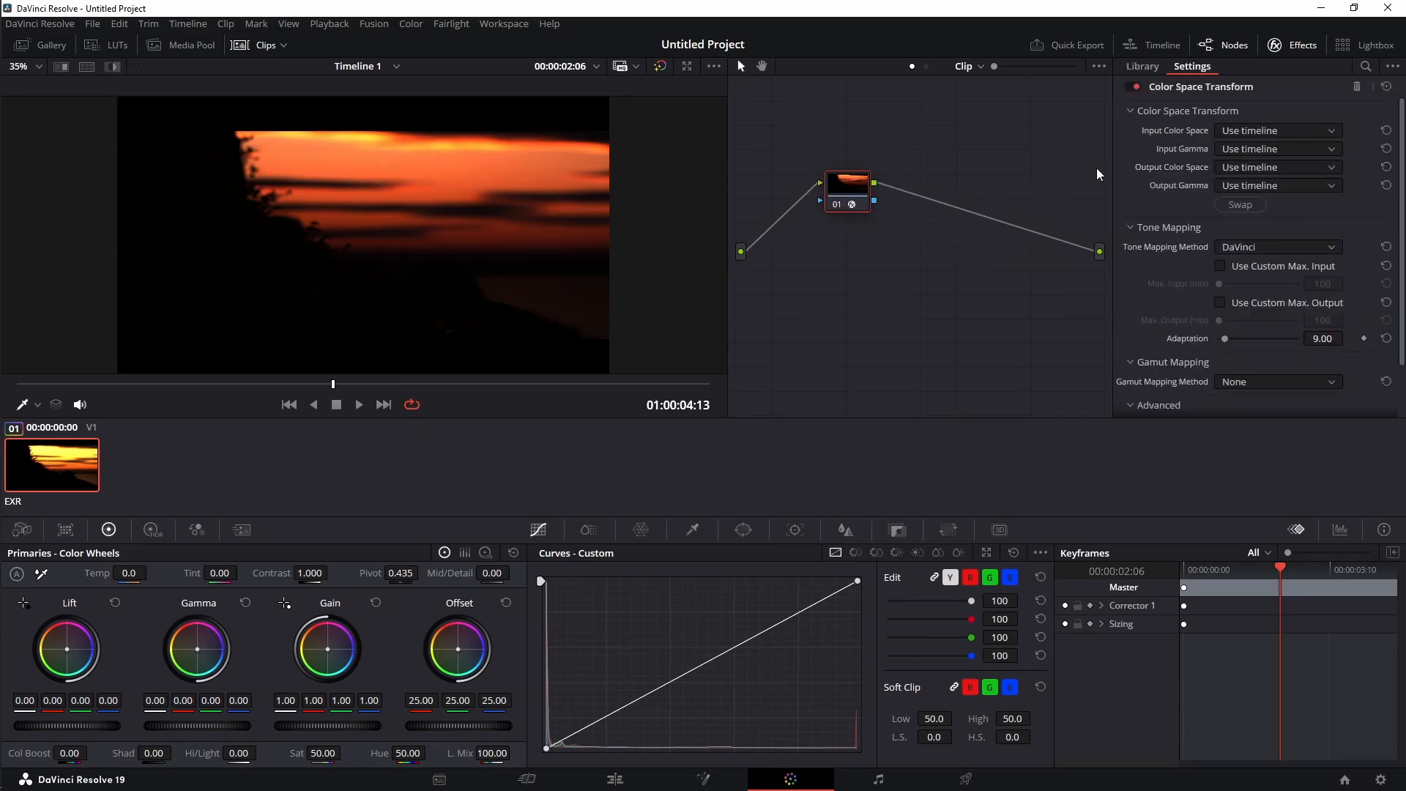
click(1278, 131)
click(1245, 279)
click(1261, 148)
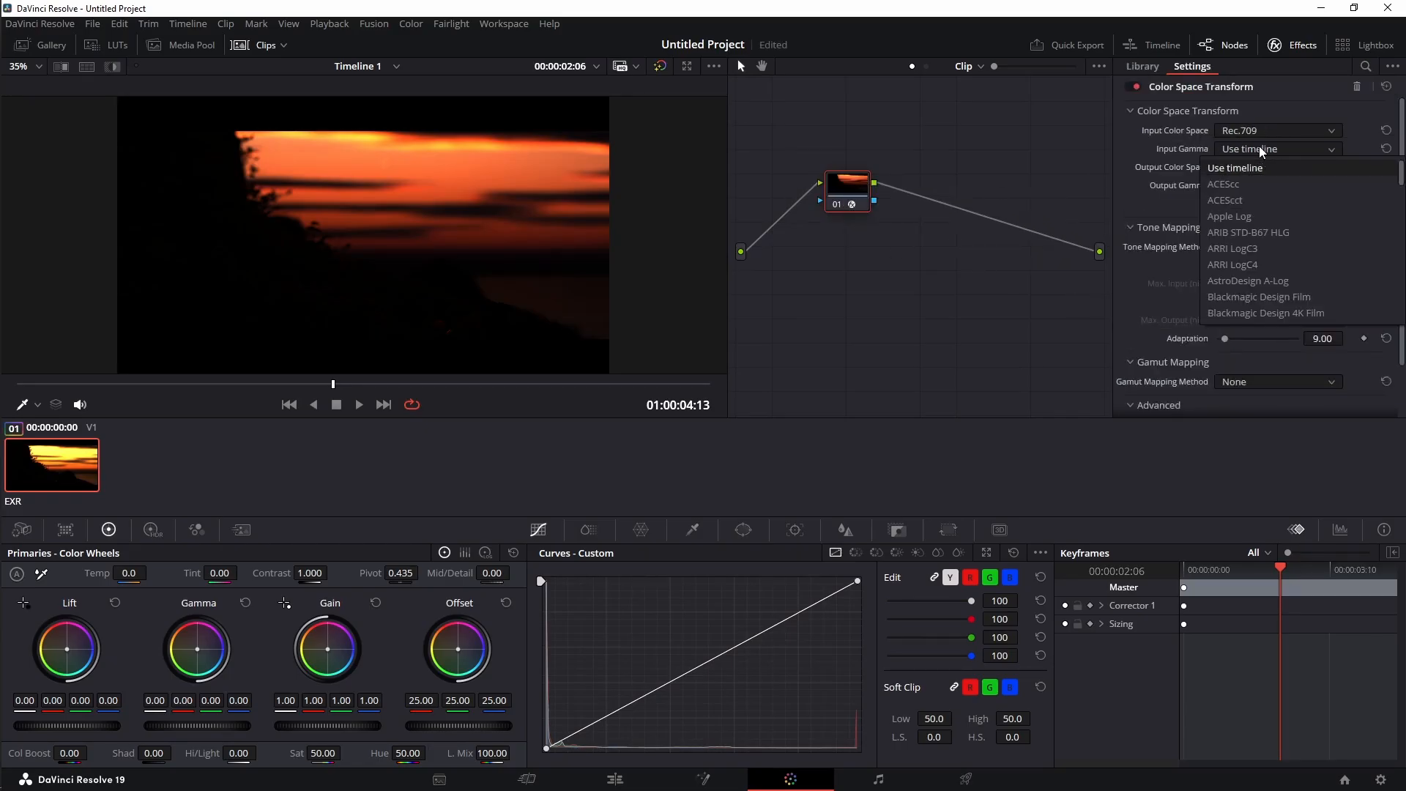
scroll(1261, 220, down, 5)
click(1245, 280)
- Set node 01's output color space to DaVinci Wide Gamut and its output gamma to DaVinci Intermediate
click(1273, 168)
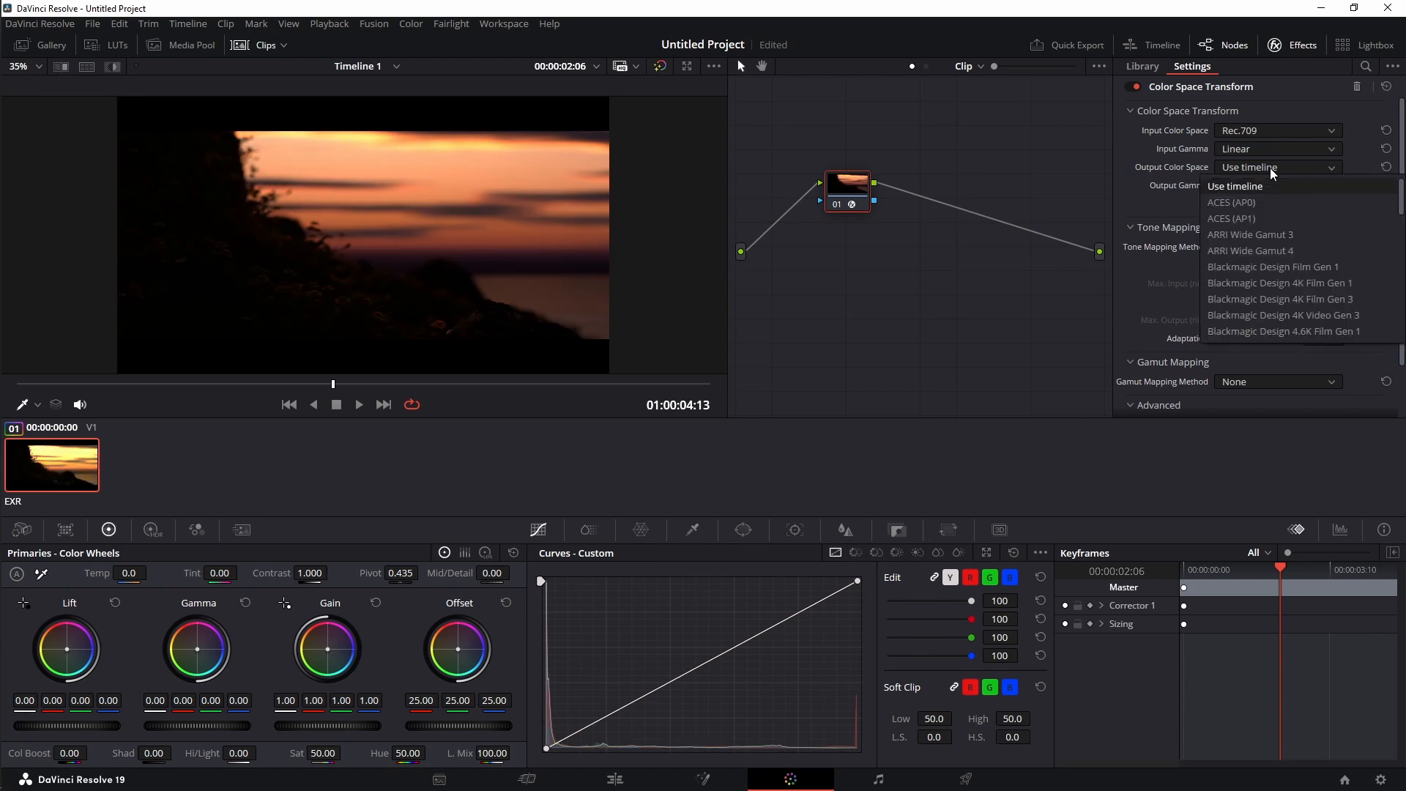
scroll(1252, 293, down, 5)
click(1250, 331)
click(1278, 185)
scroll(1238, 344, down, 5)
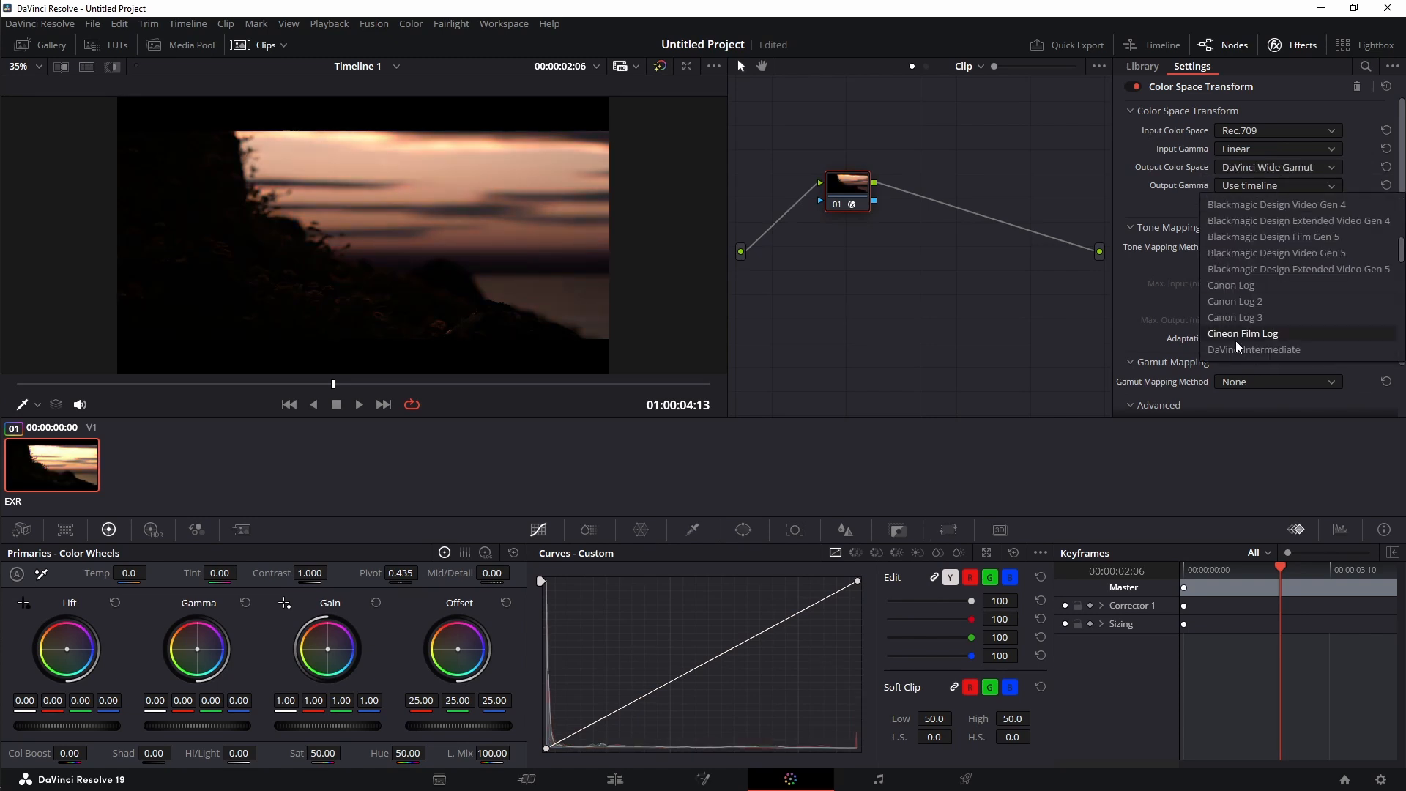
click(1245, 349)
- Add a serial node after node 01, space the two apart and apply a Color Space Transform to the new node
drag(858, 210, 1024, 201)
key(alt+s)
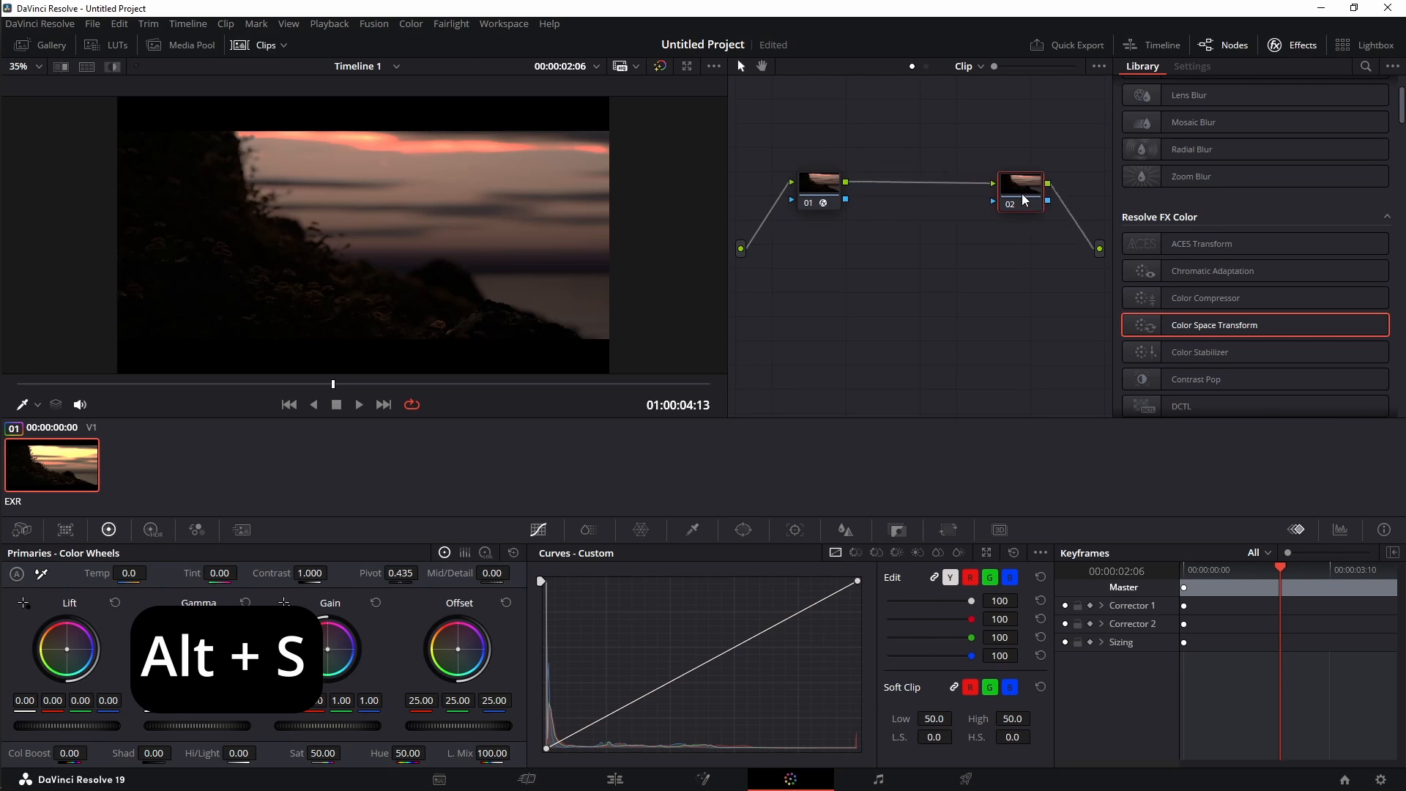
drag(1215, 324, 1022, 192)
- Change the tone mapping method of the first node's Color Space Transform
click(819, 187)
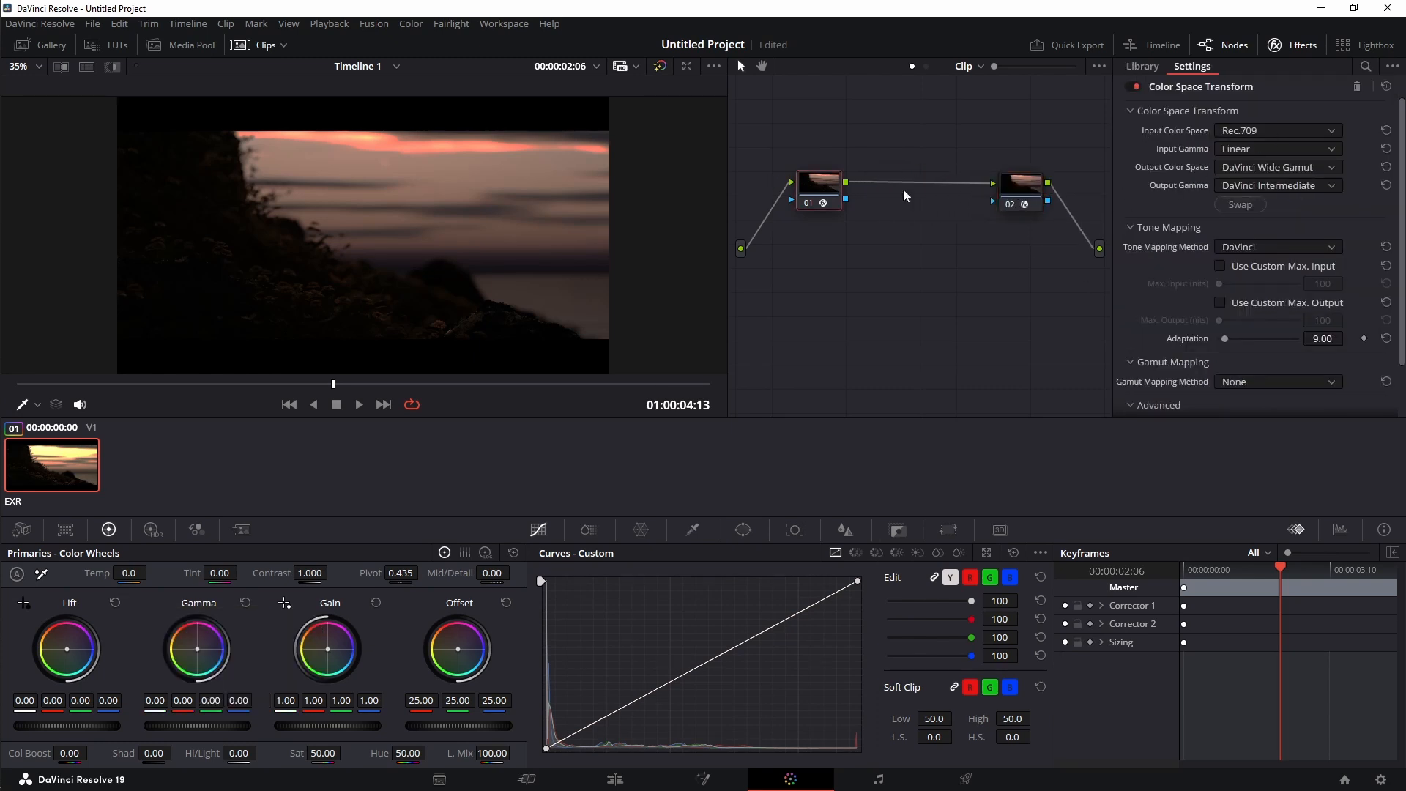
click(1262, 249)
click(1251, 267)
- Set the second node's transform to input color space DaVinci Wide Gamut and input gamma DaVinci Intermediate
click(1020, 187)
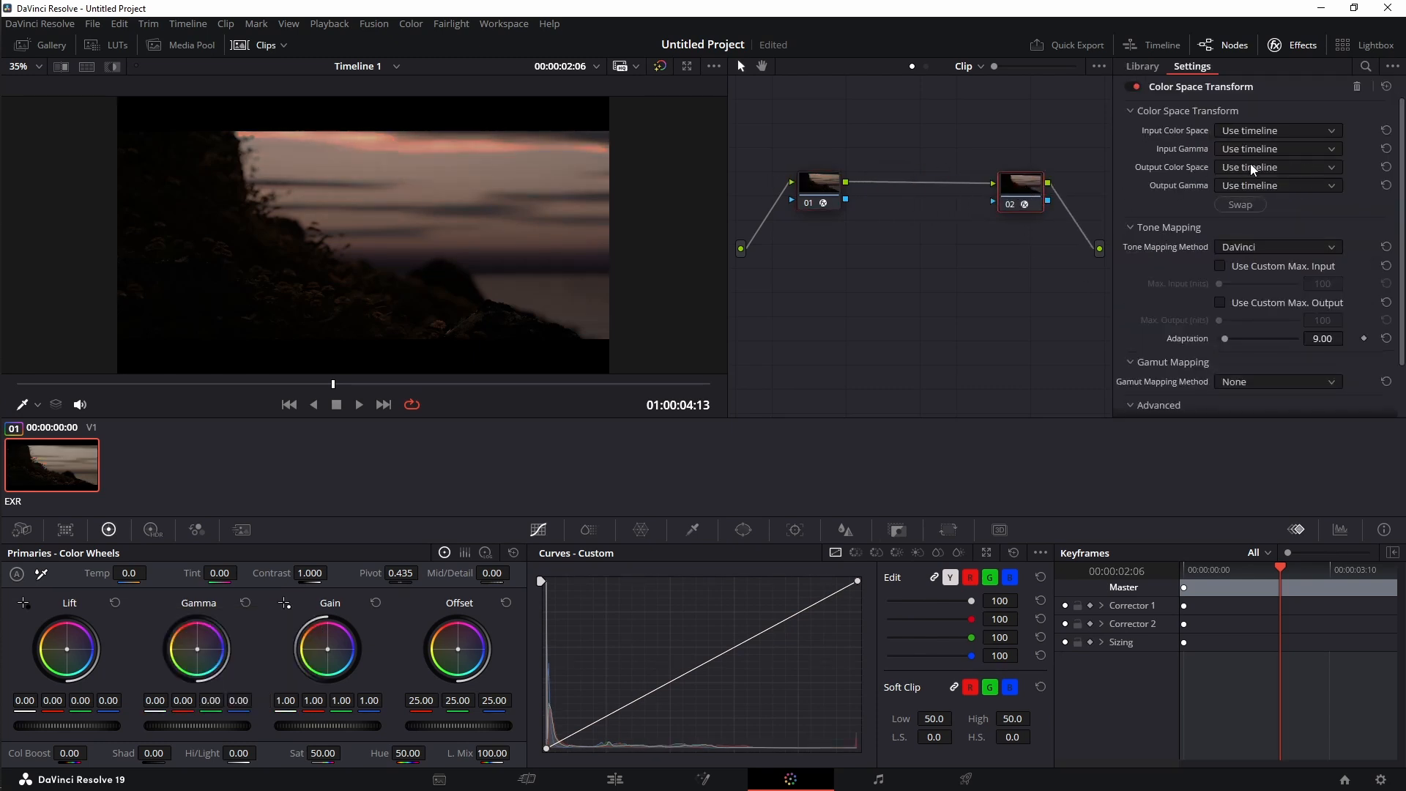
click(1263, 132)
scroll(1275, 206, down, 4)
click(1261, 295)
click(1290, 149)
scroll(1256, 257, down, 5)
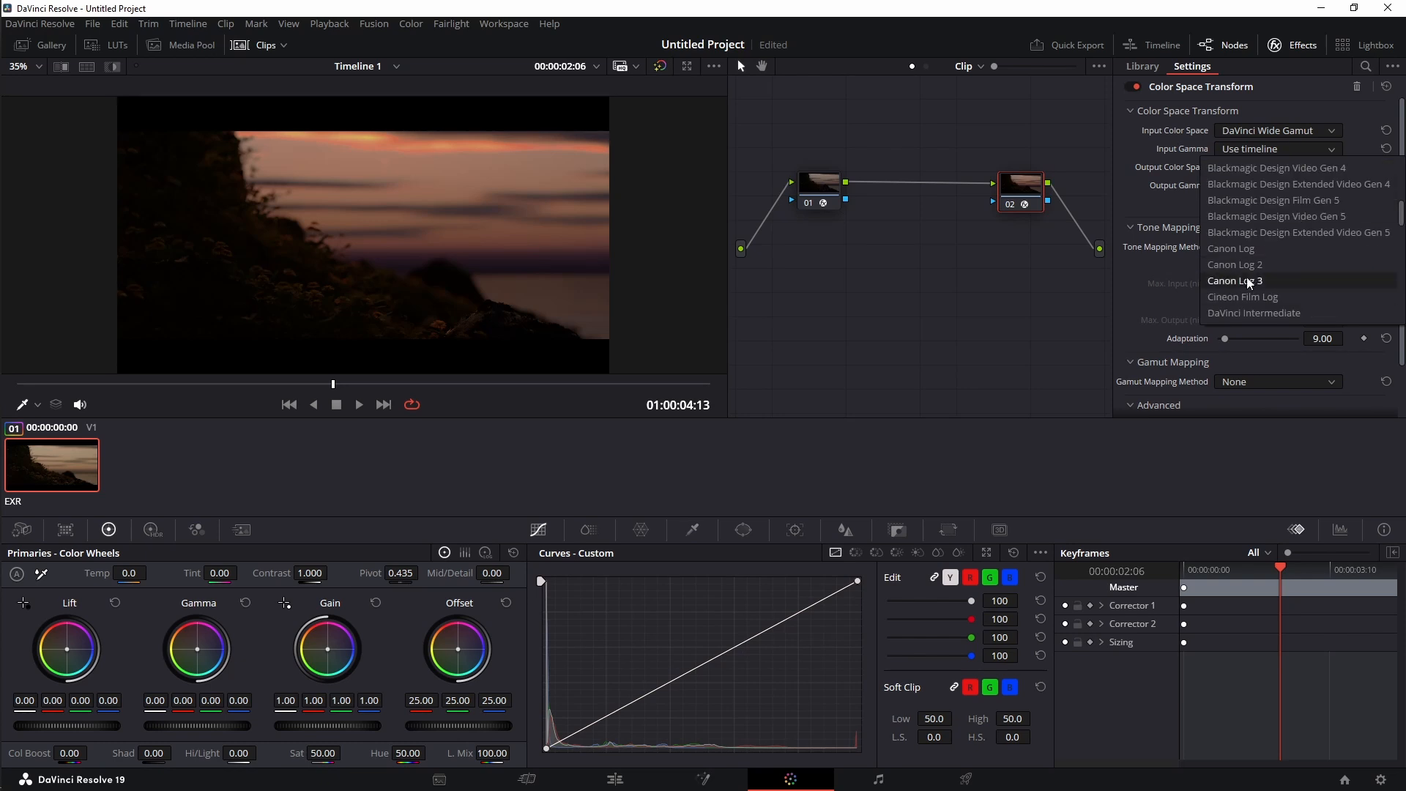
click(1254, 312)
- Set the second node's output color space to Rec.709 and its output gamma to Linear
click(1278, 167)
scroll(1249, 308, down, 5)
click(1245, 328)
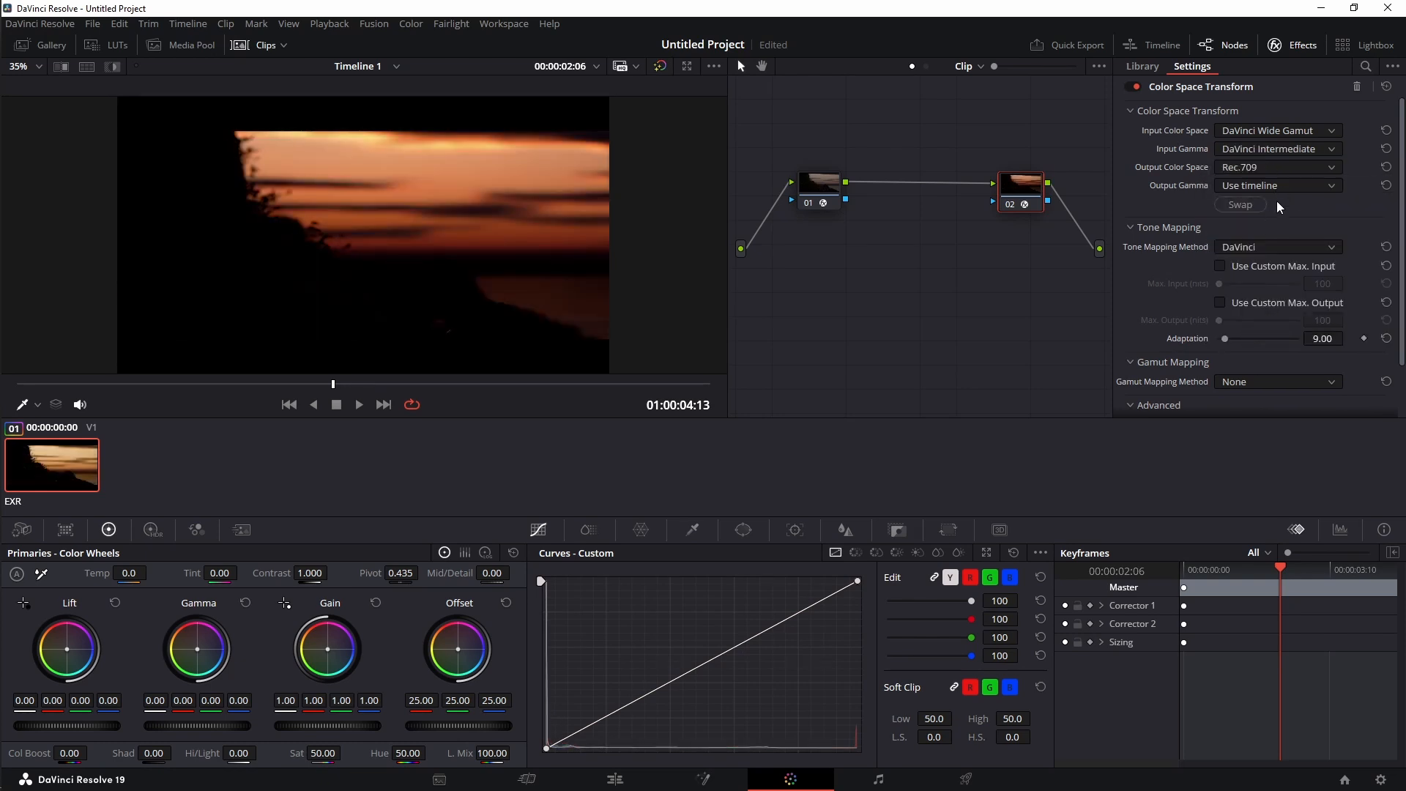
click(1278, 185)
scroll(1238, 242, down, 5)
click(1236, 325)
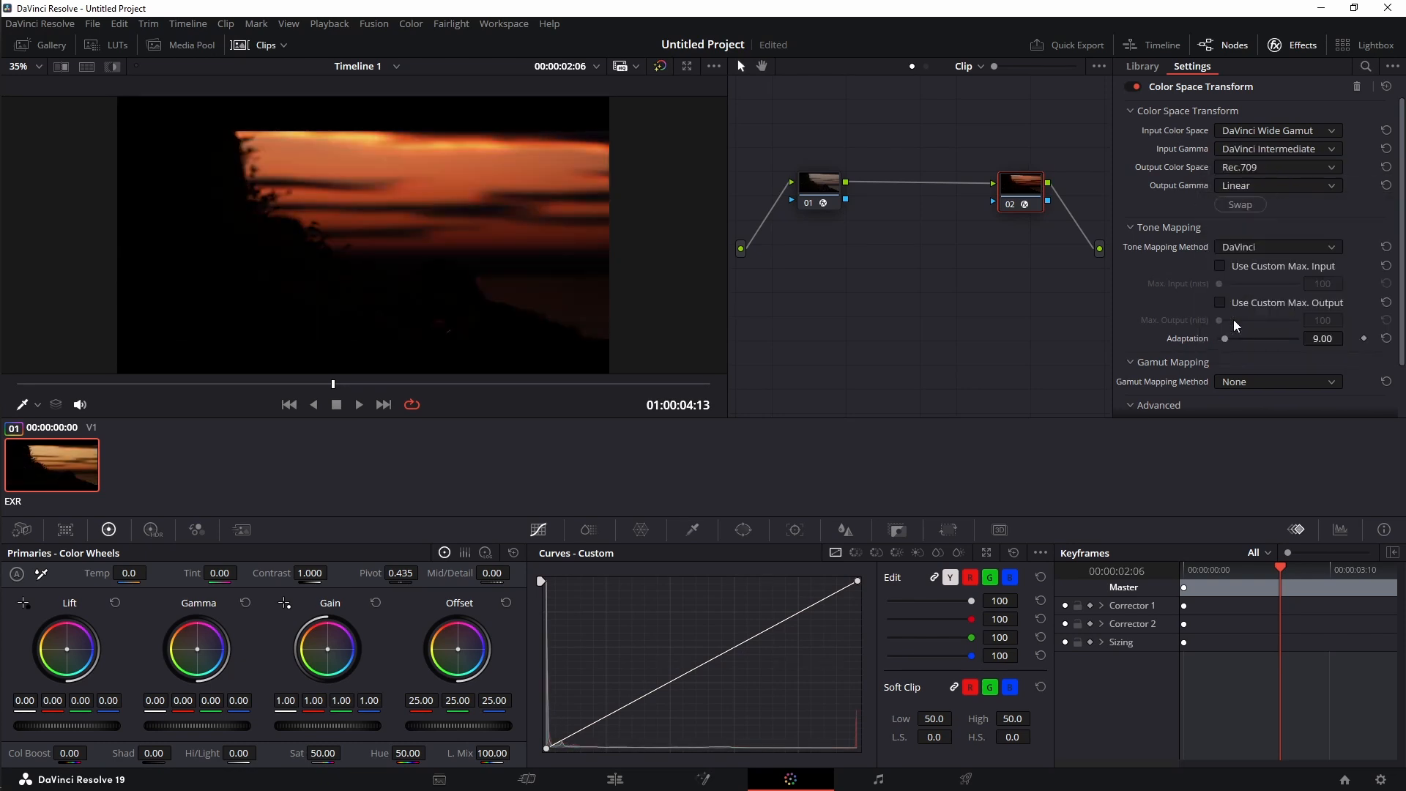
- Keep DaVinci tone mapping on the second node, enable Use Custom Max. Input and raise Max. Input to its upper limit
click(1235, 250)
click(1238, 329)
click(1221, 266)
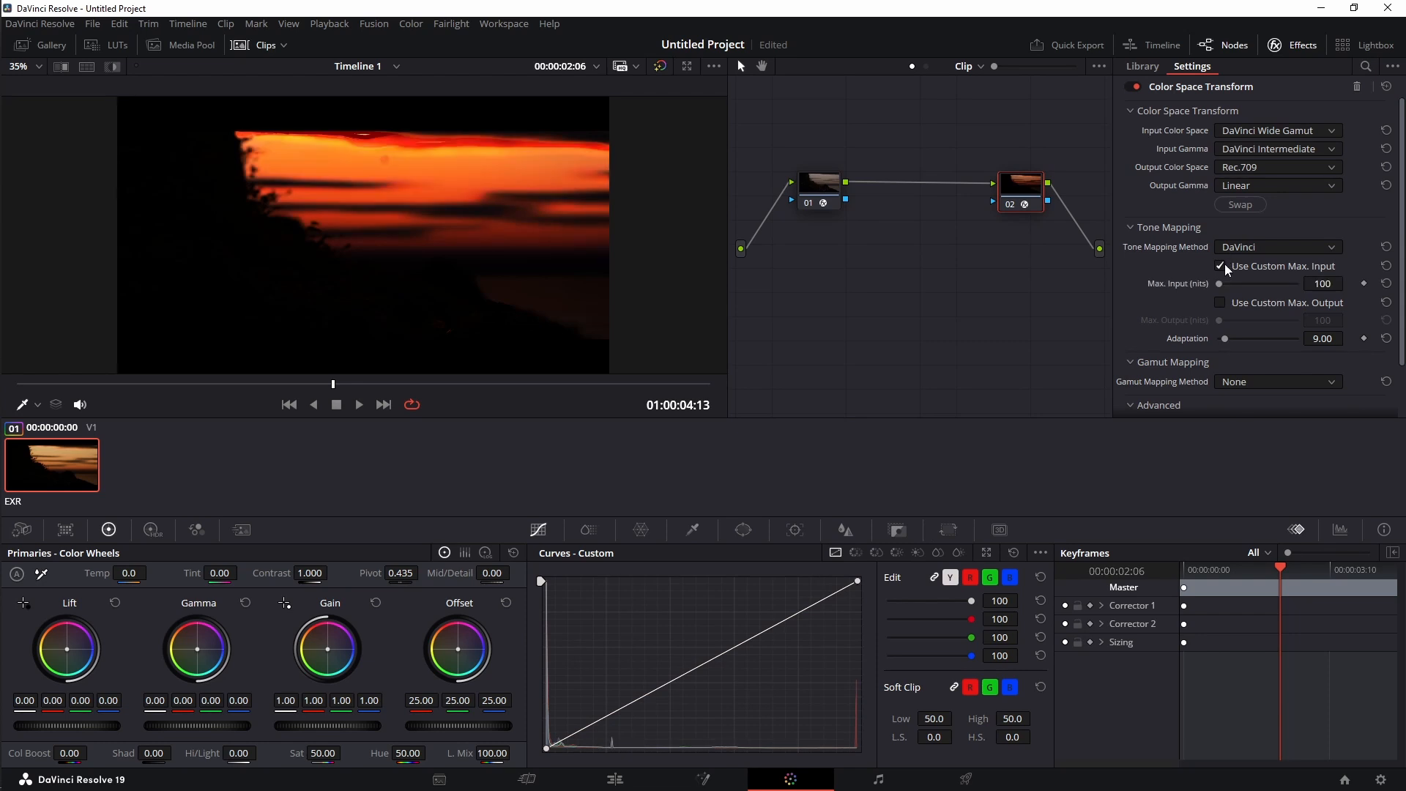
drag(1220, 284, 1347, 285)
click(1166, 228)
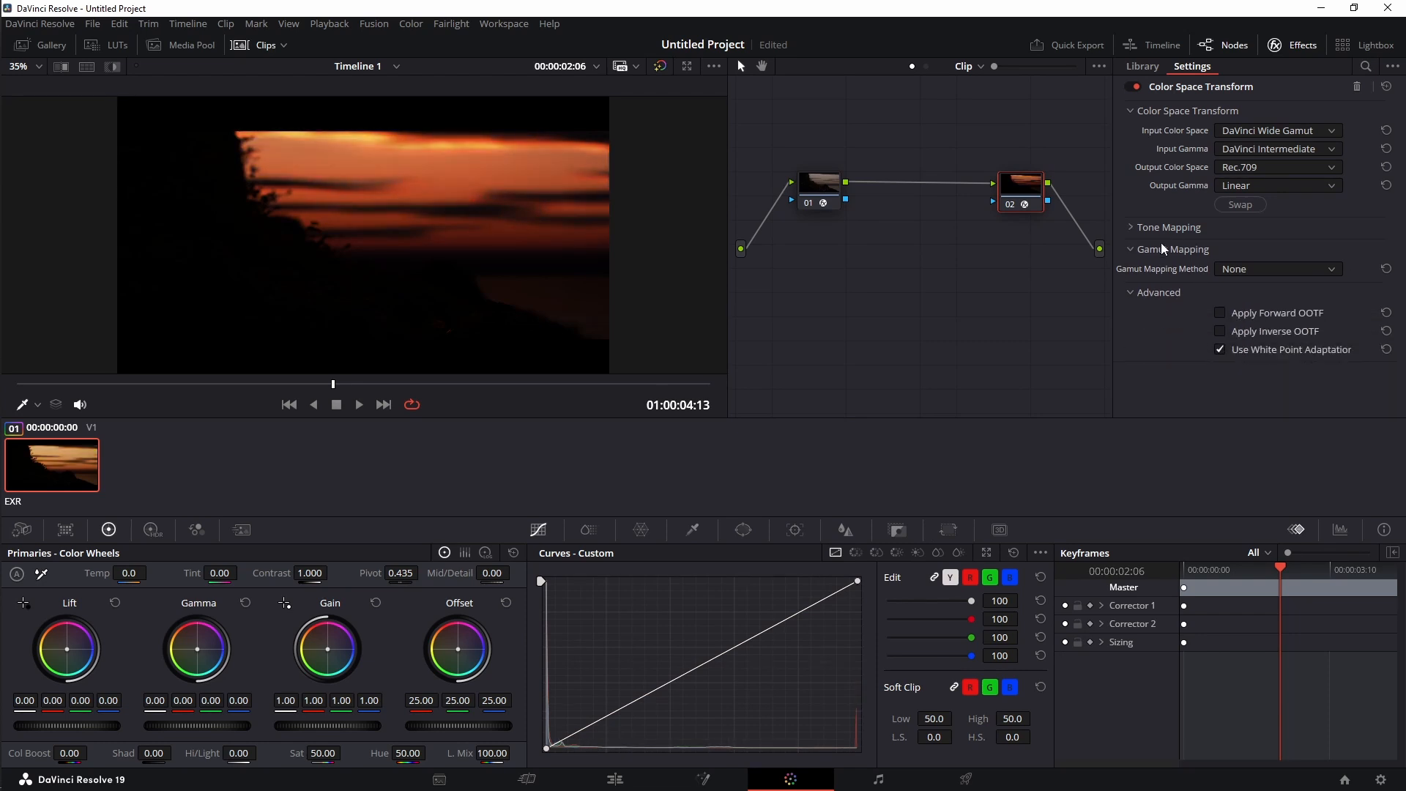
- Add a node labelled Exposure before the CST_2_DV node and raise its Gain to 15.99
click(815, 184)
key(ctrl+s)
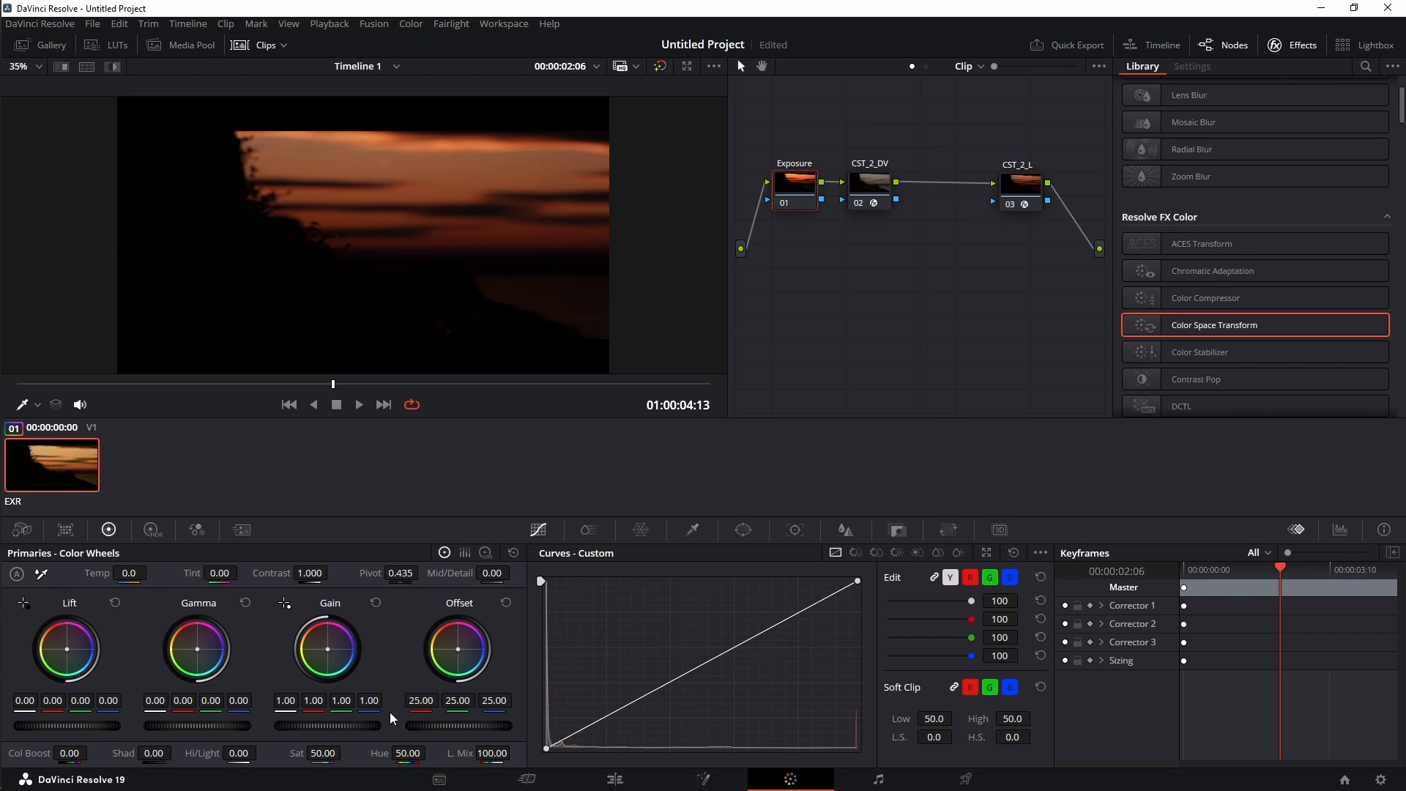
drag(325, 726, 374, 726)
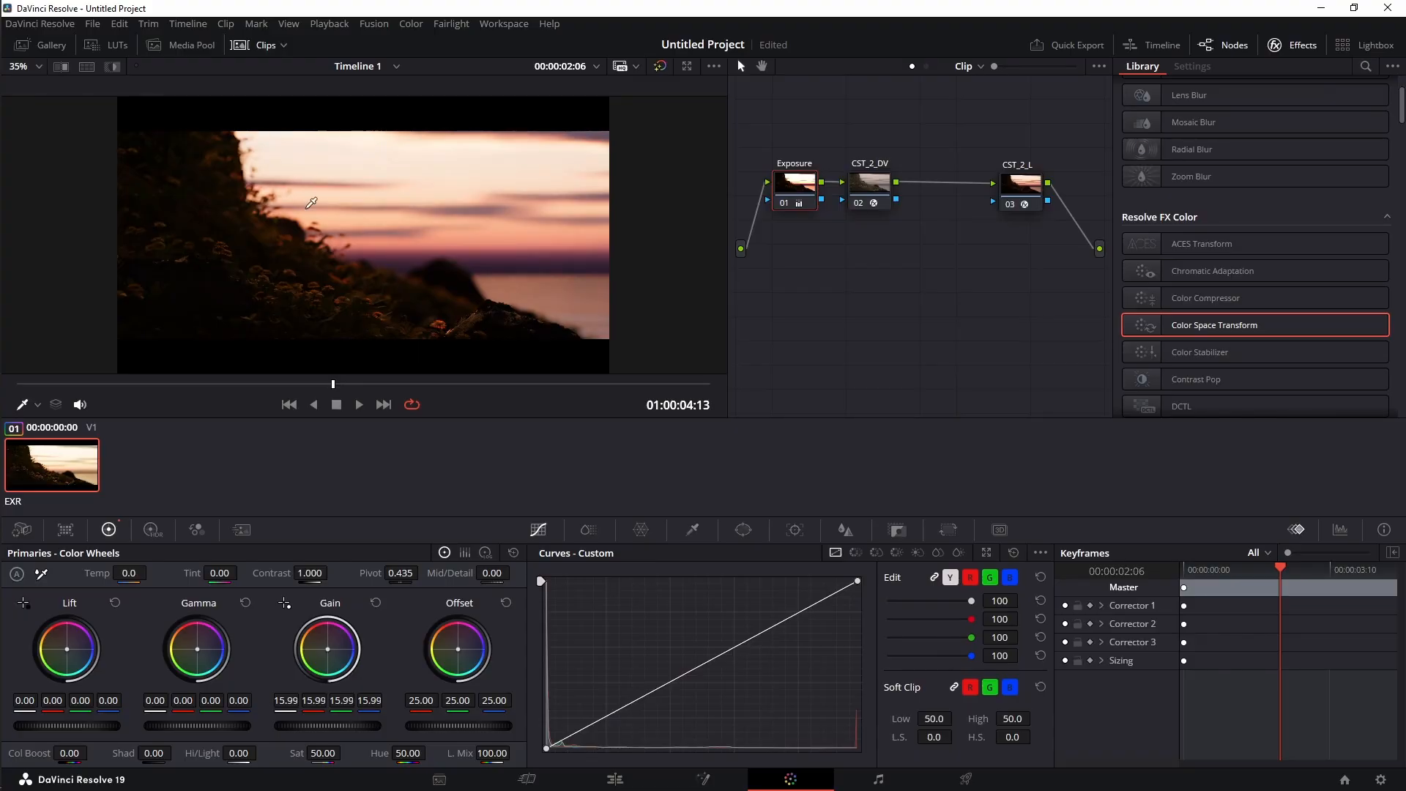
- Insert a node between CST_2_DV and CST_2_L and apply the Dehancer Pro 7.2.1 effect to it
key(p)
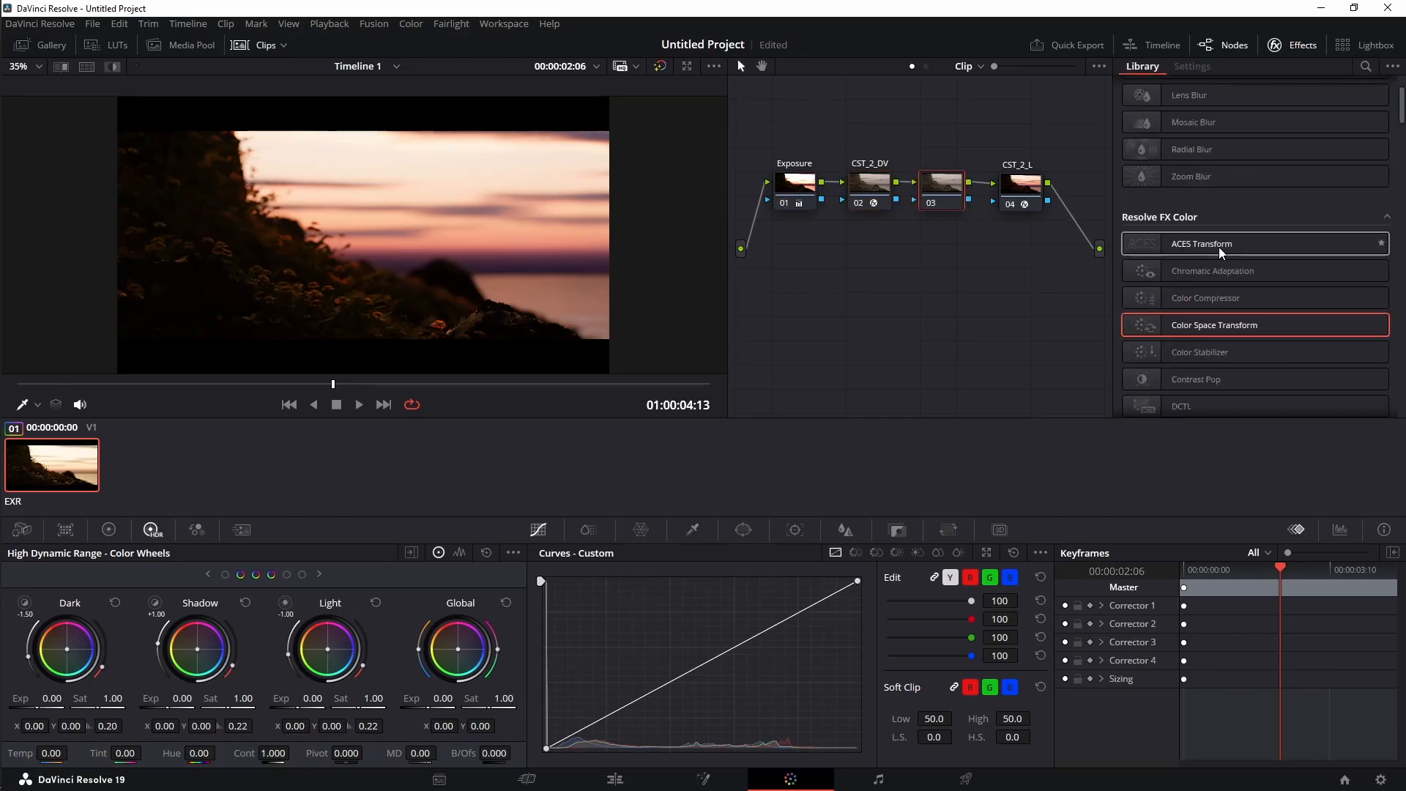
scroll(1220, 253, down, 15)
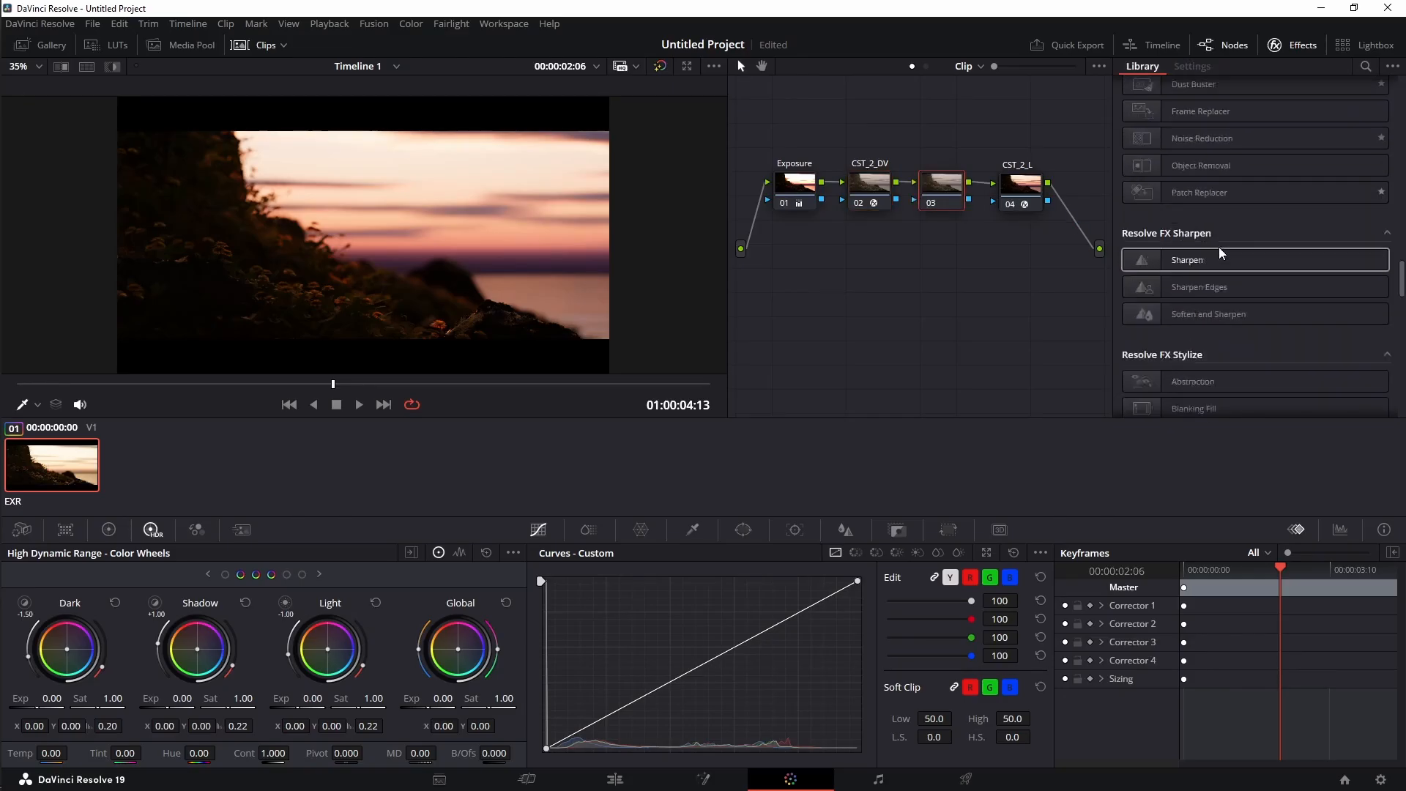
drag(1210, 392, 1073, 357)
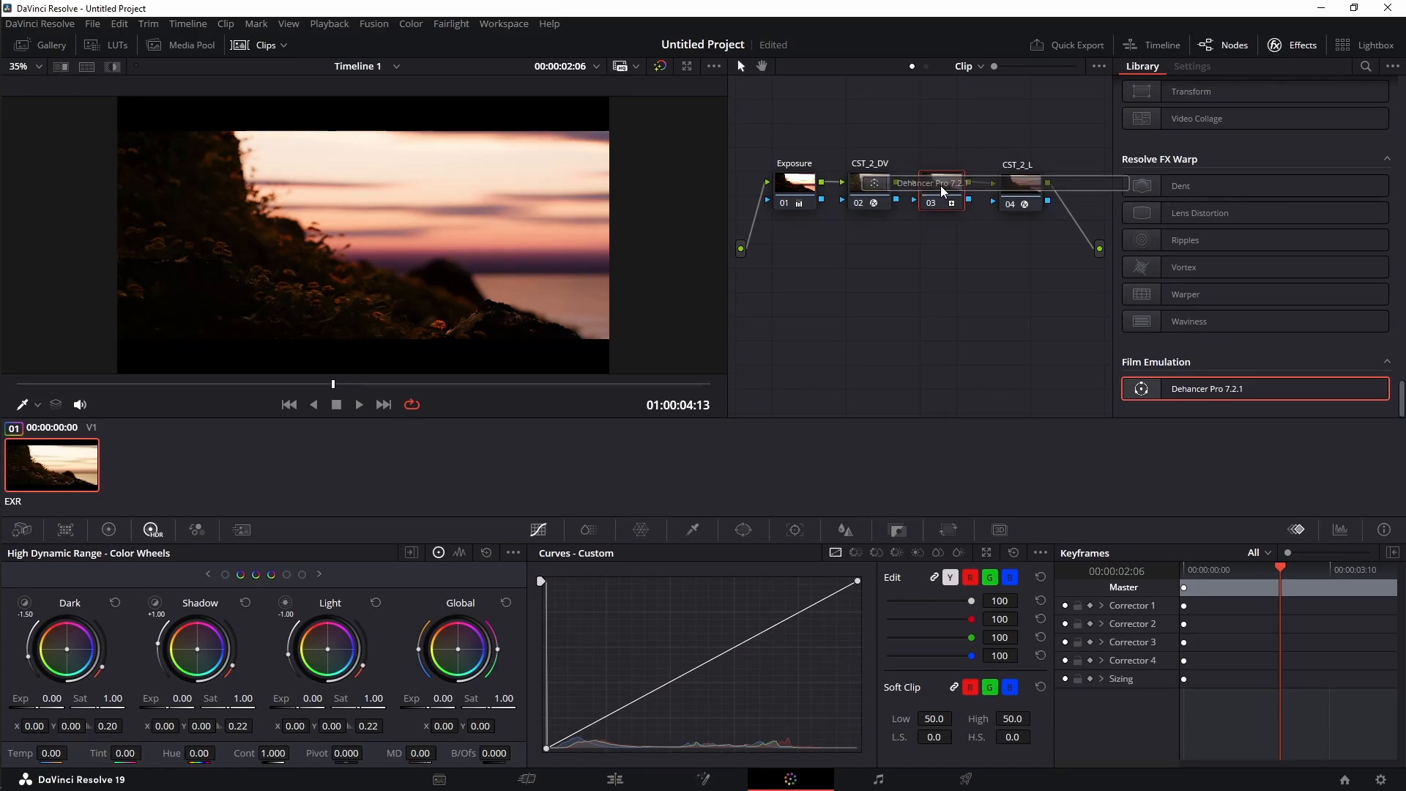
drag(943, 190, 942, 190)
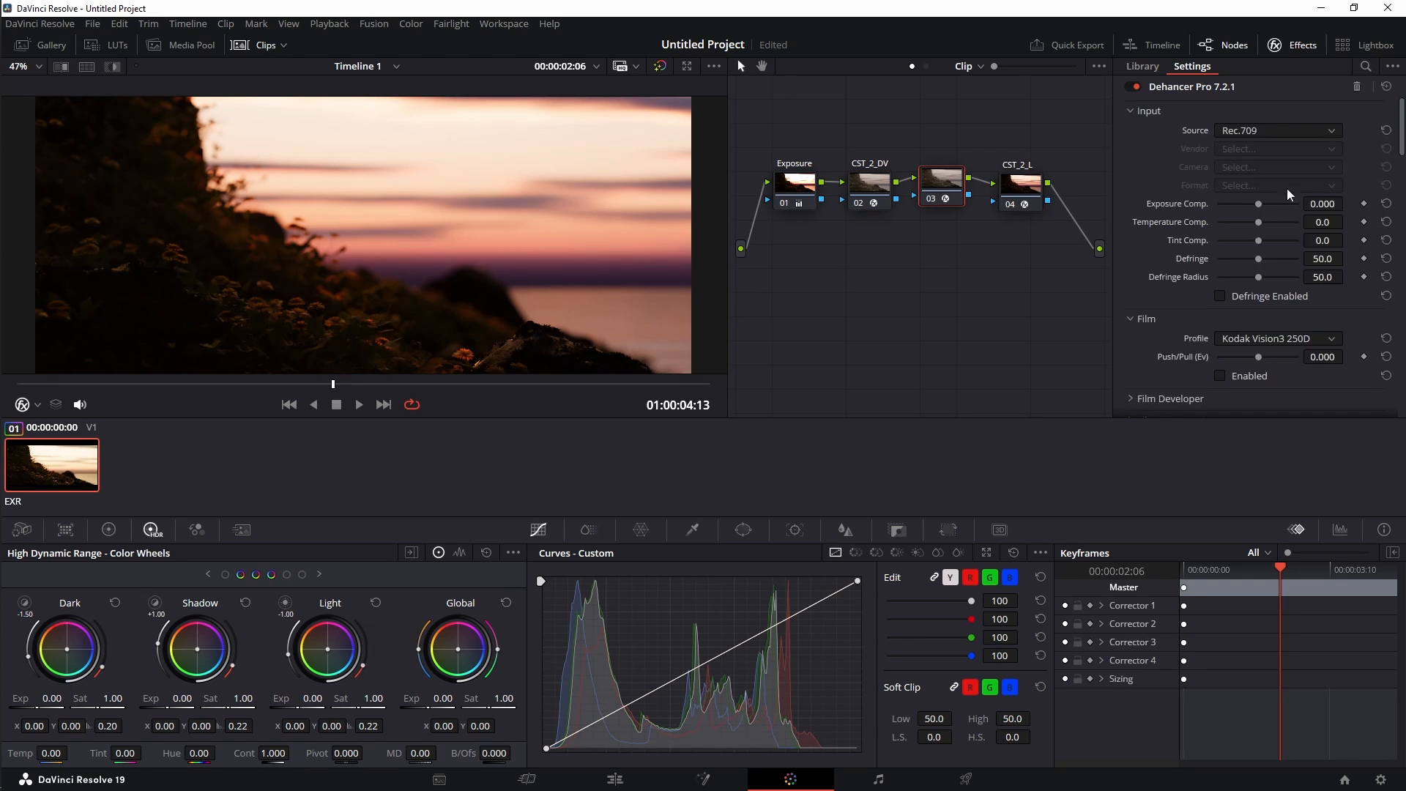
- Set Dehancer's input source to DVR WG/Rec709 and raise Exposure Comp. to 2.064, checking the frame full screen
click(1293, 136)
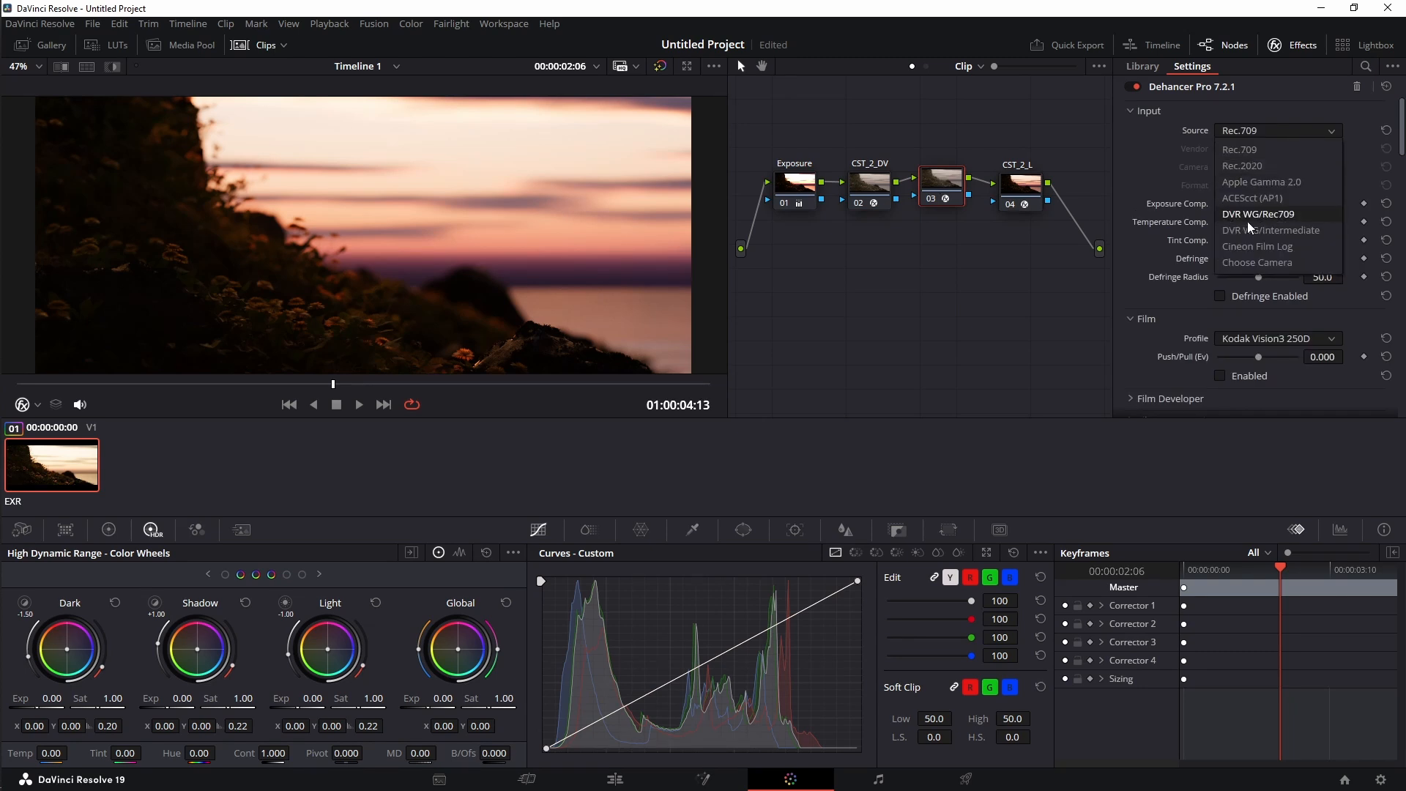
click(1270, 217)
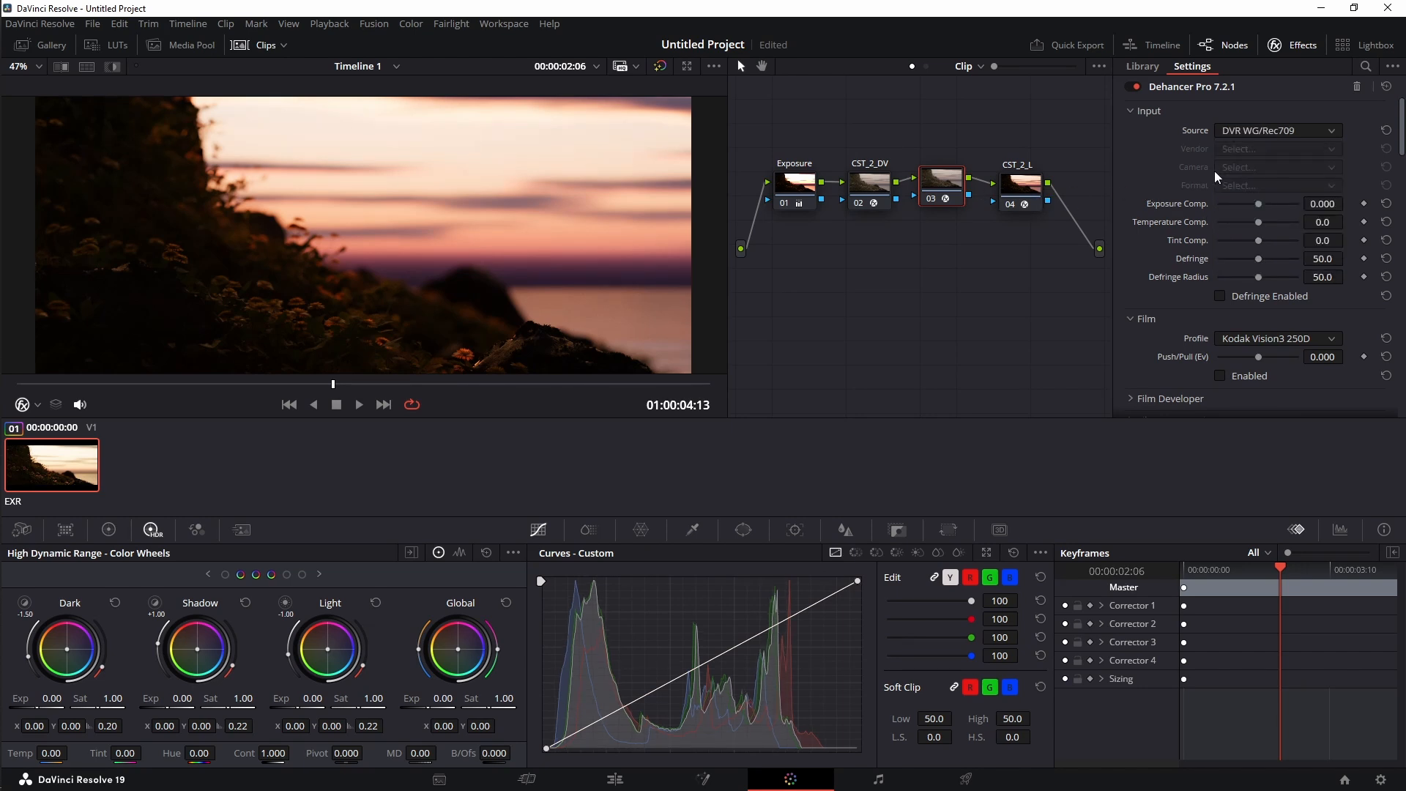
mouse_move(1258, 203)
mouse_down()
mouse_move(1281, 207)
mouse_move(1255, 221)
mouse_move(1268, 224)
mouse_up()
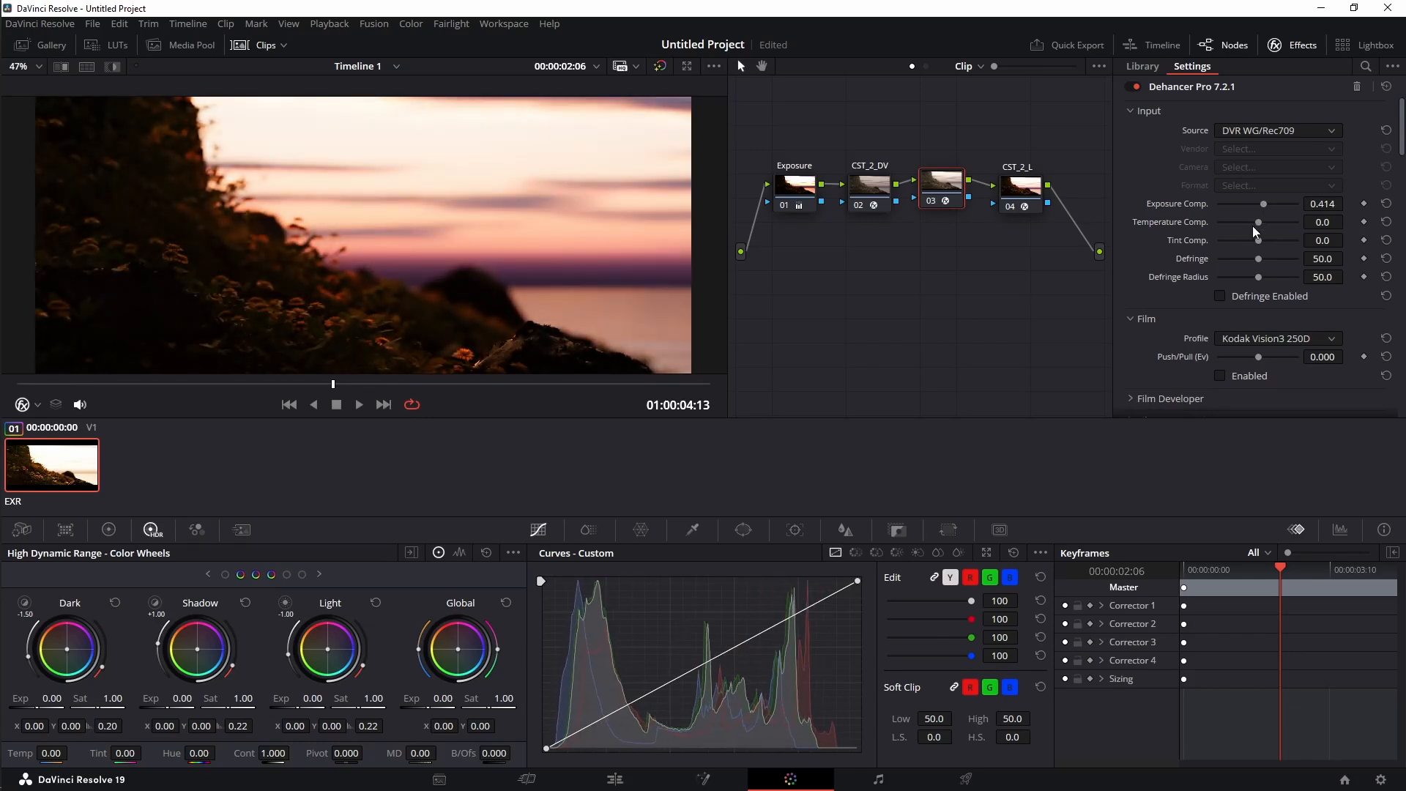
key(p)
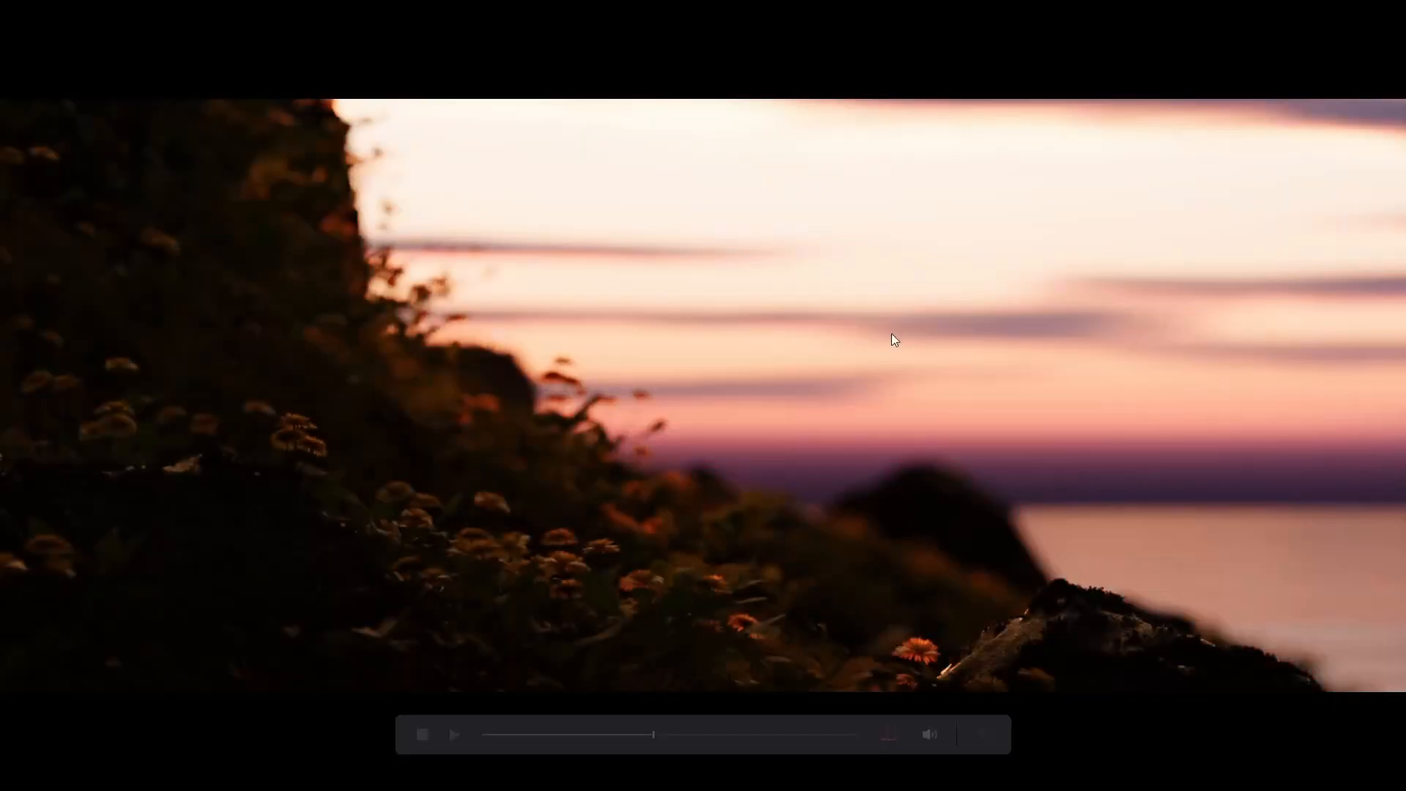
key(Escape)
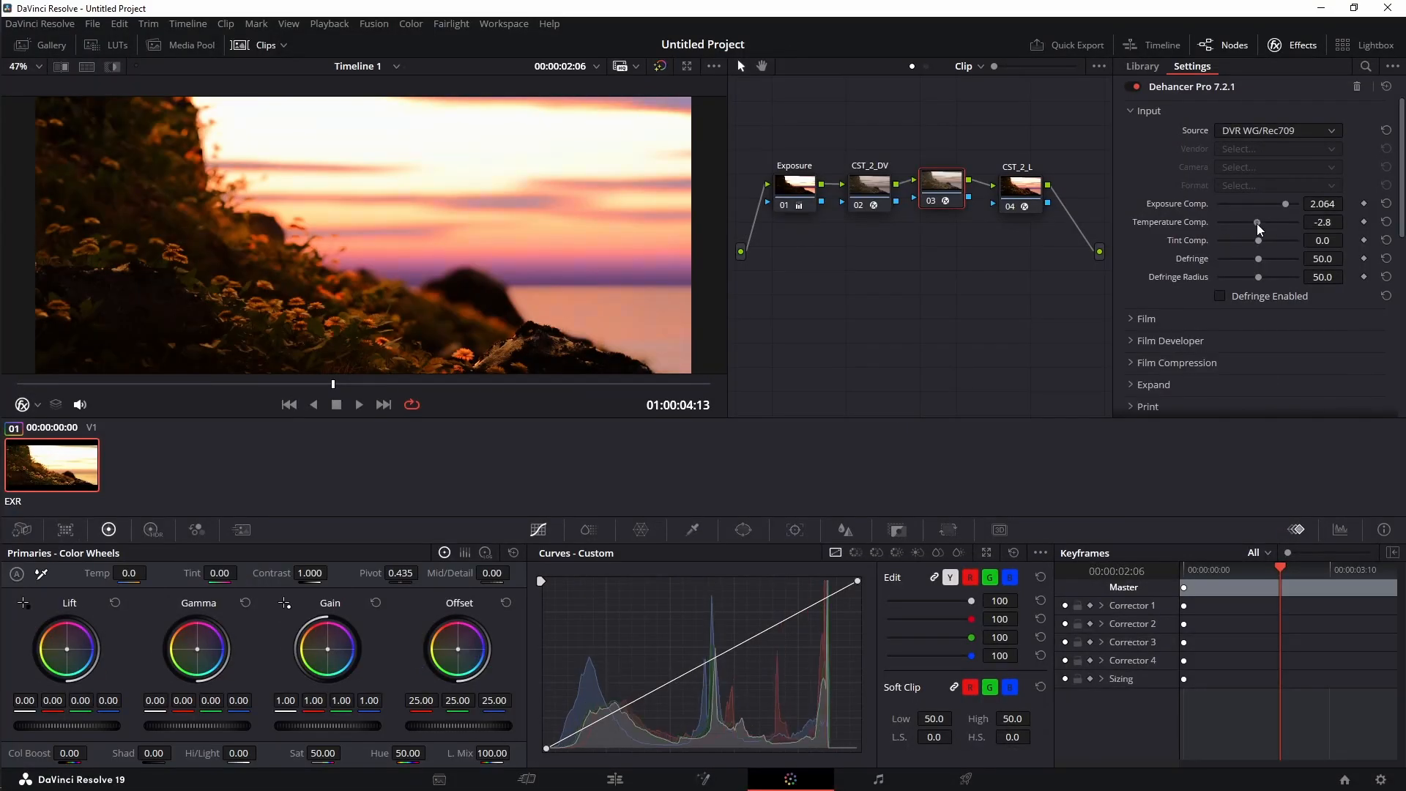
- Try Temperature Comp. at -100 and at its maximum, comparing the image with the Dehancer node bypassed, and reset it
drag(1256, 222, 1219, 245)
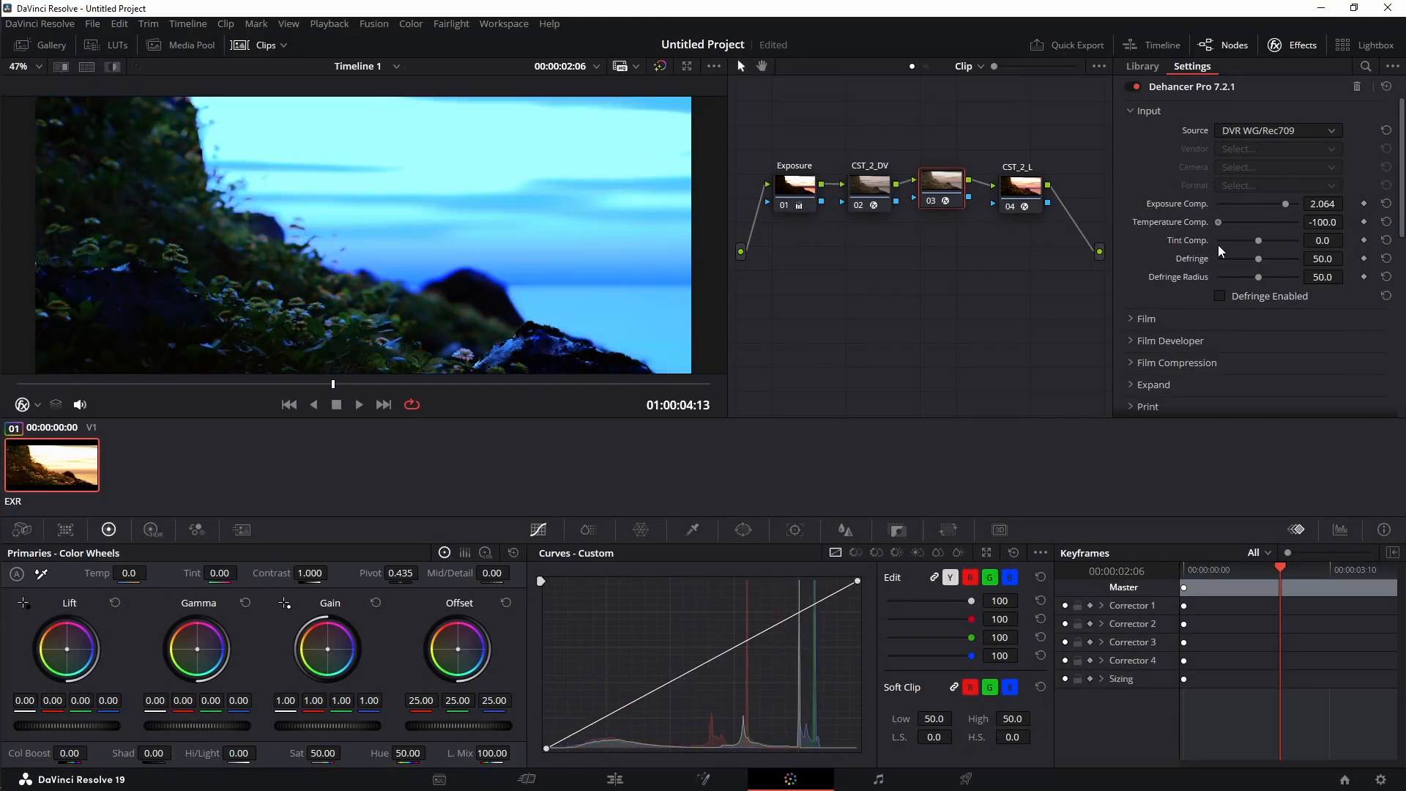
key(p)
key(ctrl+d)
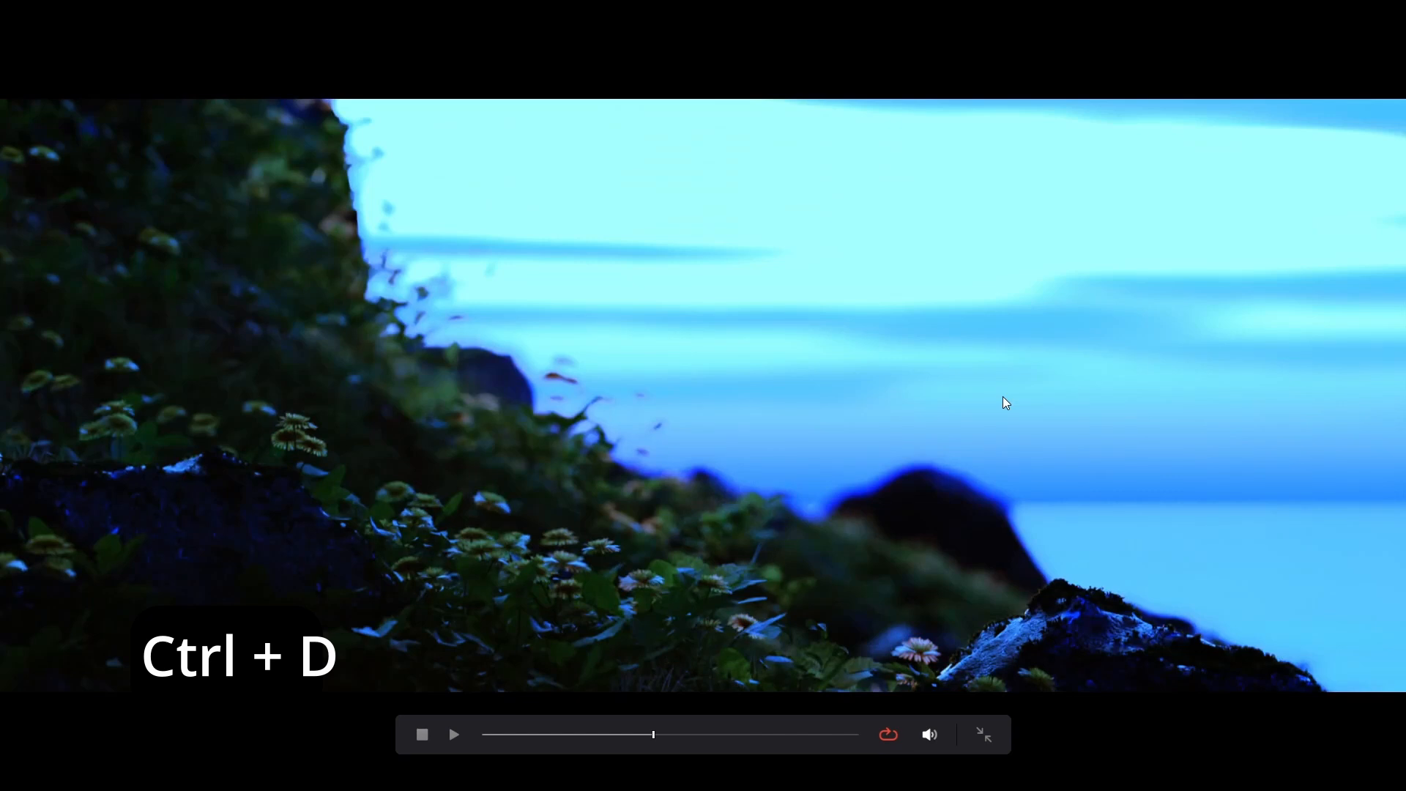
key(Escape)
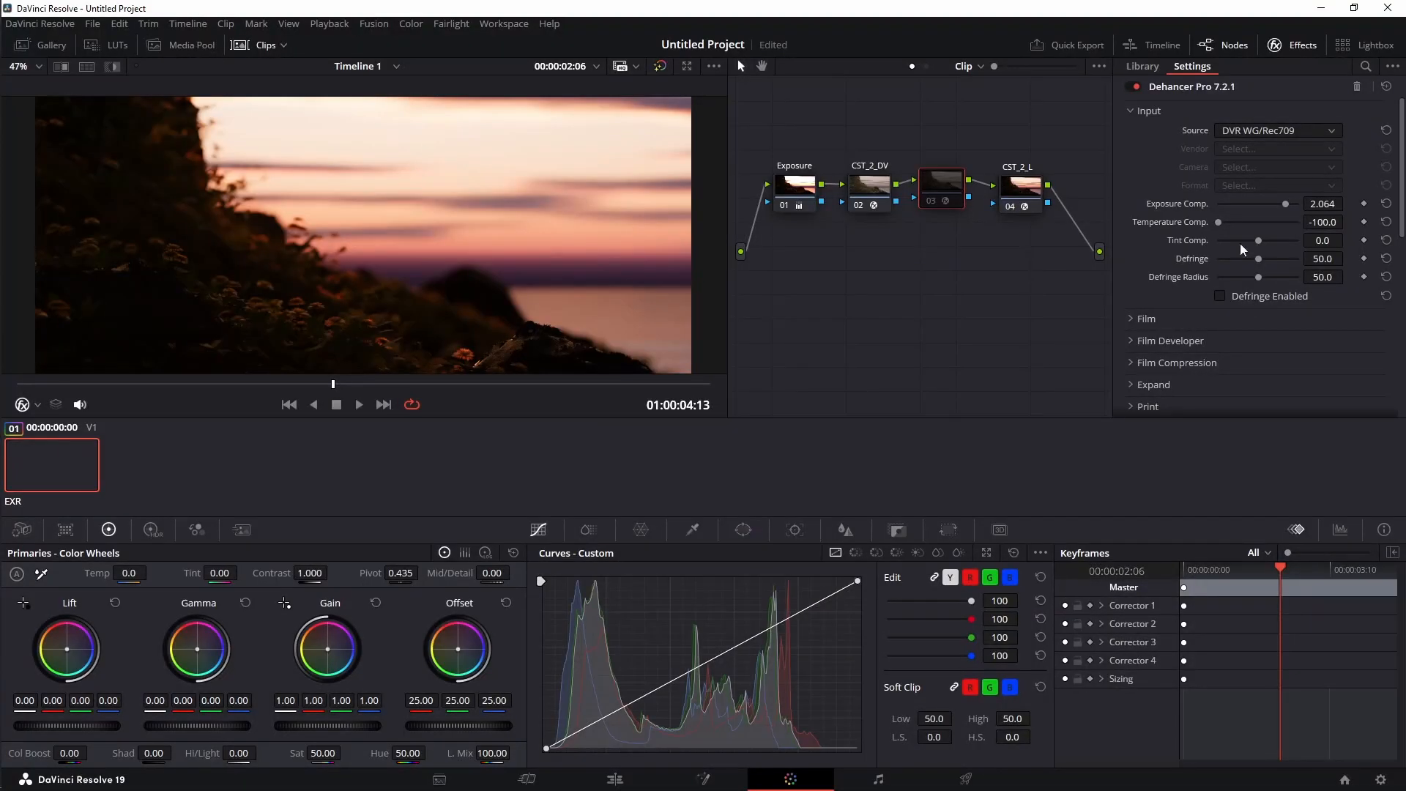
key(ctrl+d)
drag(1219, 223, 1346, 235)
click(1387, 222)
- Set both Temperature Comp. and Tint Comp. of the Dehancer input to -11.9
mouse_move(1258, 244)
mouse_down()
mouse_move(1273, 251)
mouse_move(1257, 254)
mouse_move(1254, 224)
mouse_up()
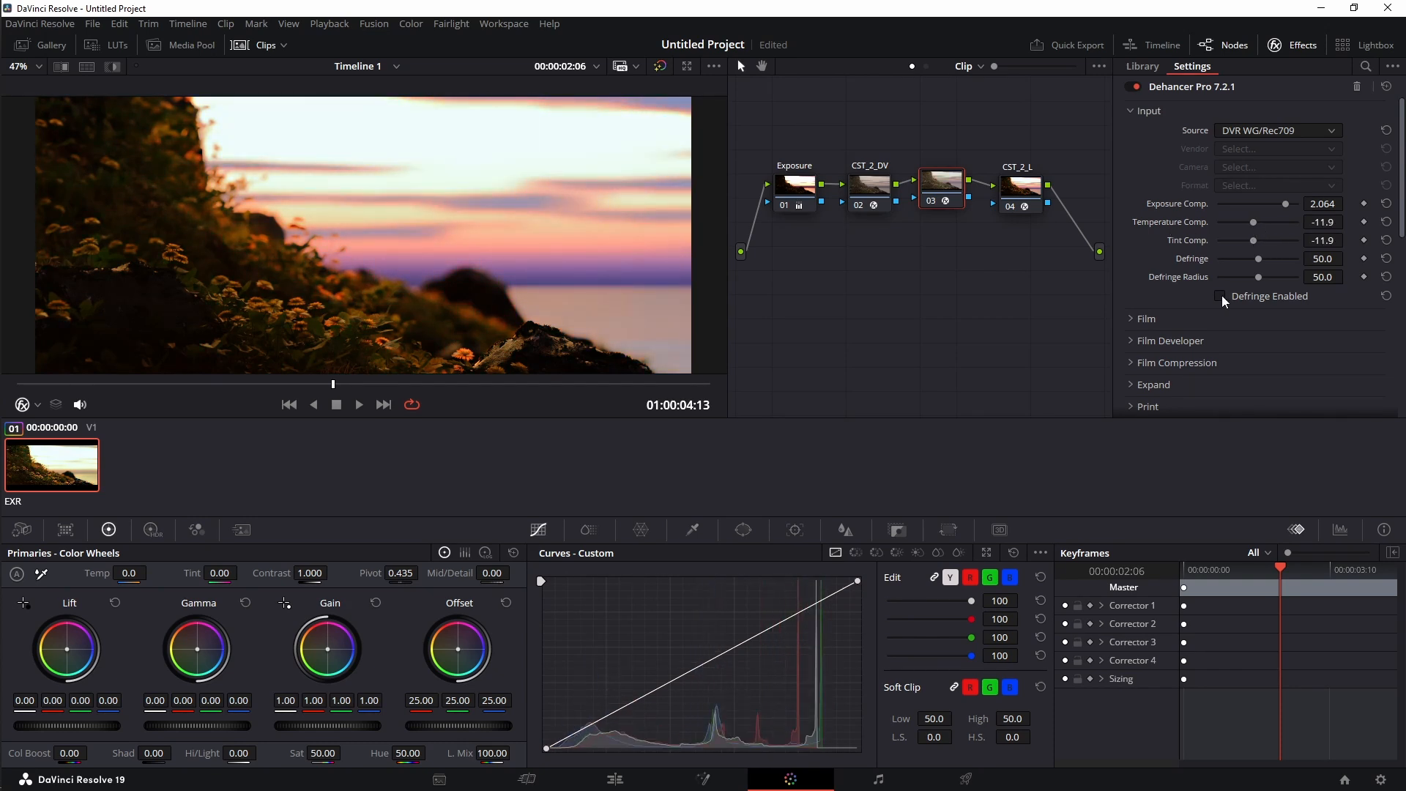
- Turn on Dehancer's False Color IRE, 16 zones monitor and lower the gain of the Exposure node
scroll(432, 240, up, 6)
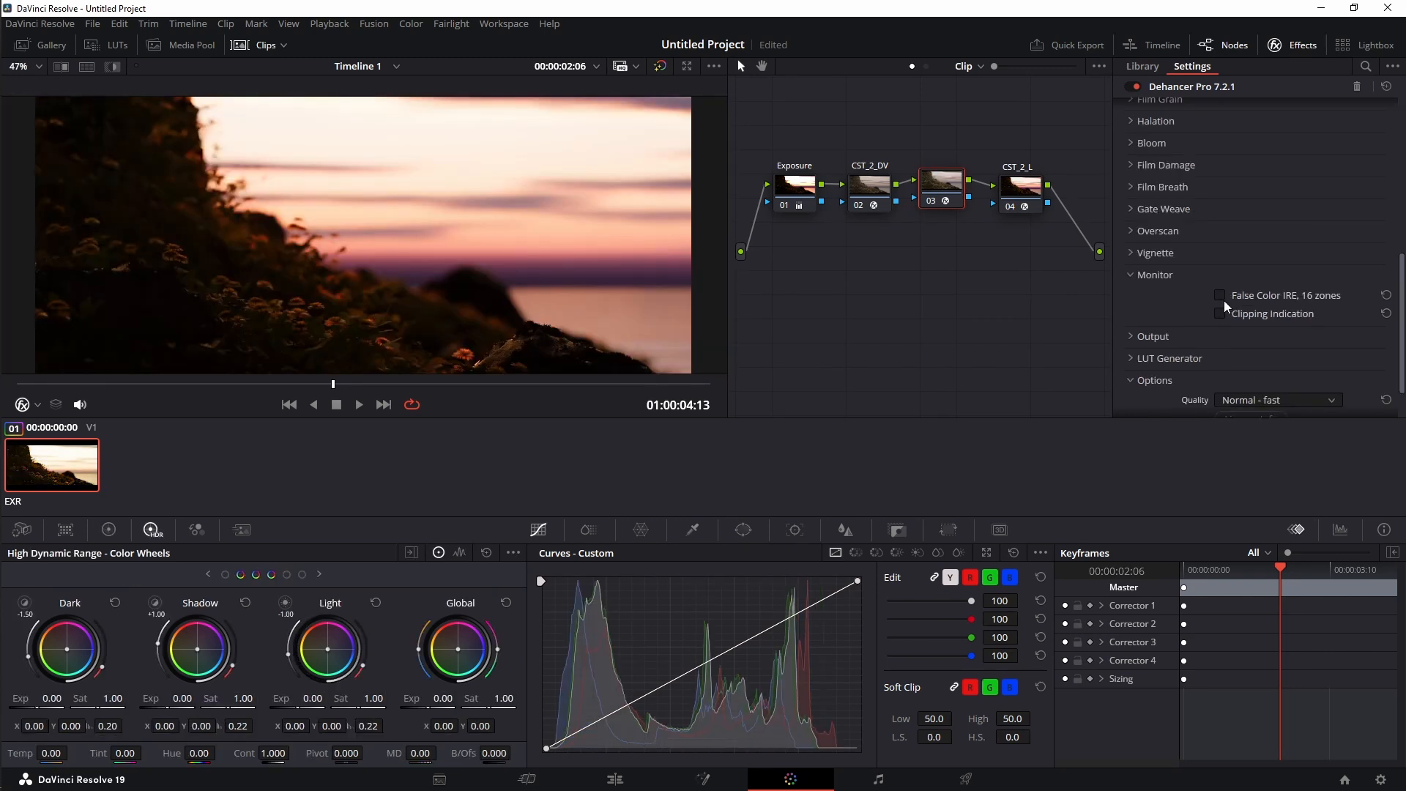
click(1225, 301)
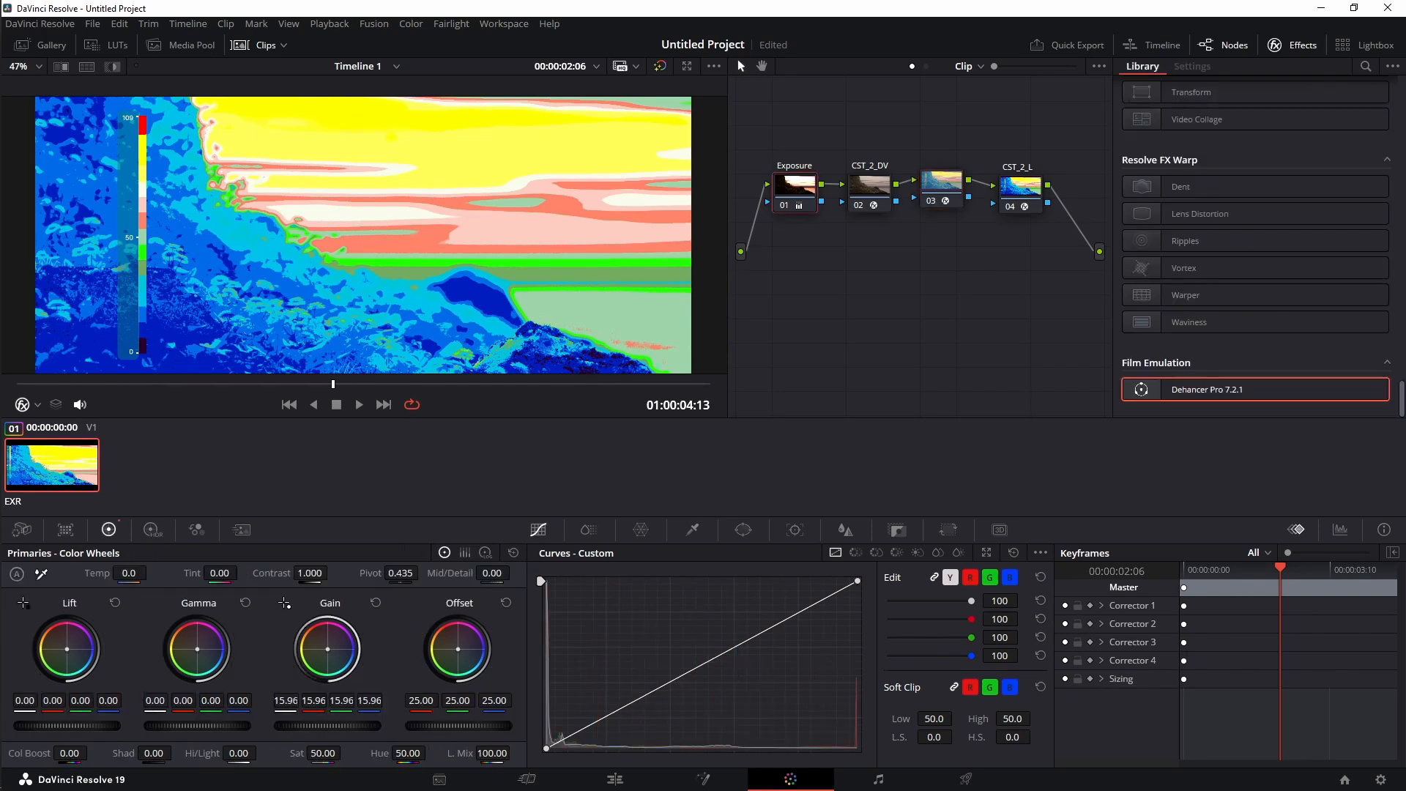
drag(327, 726, 298, 725)
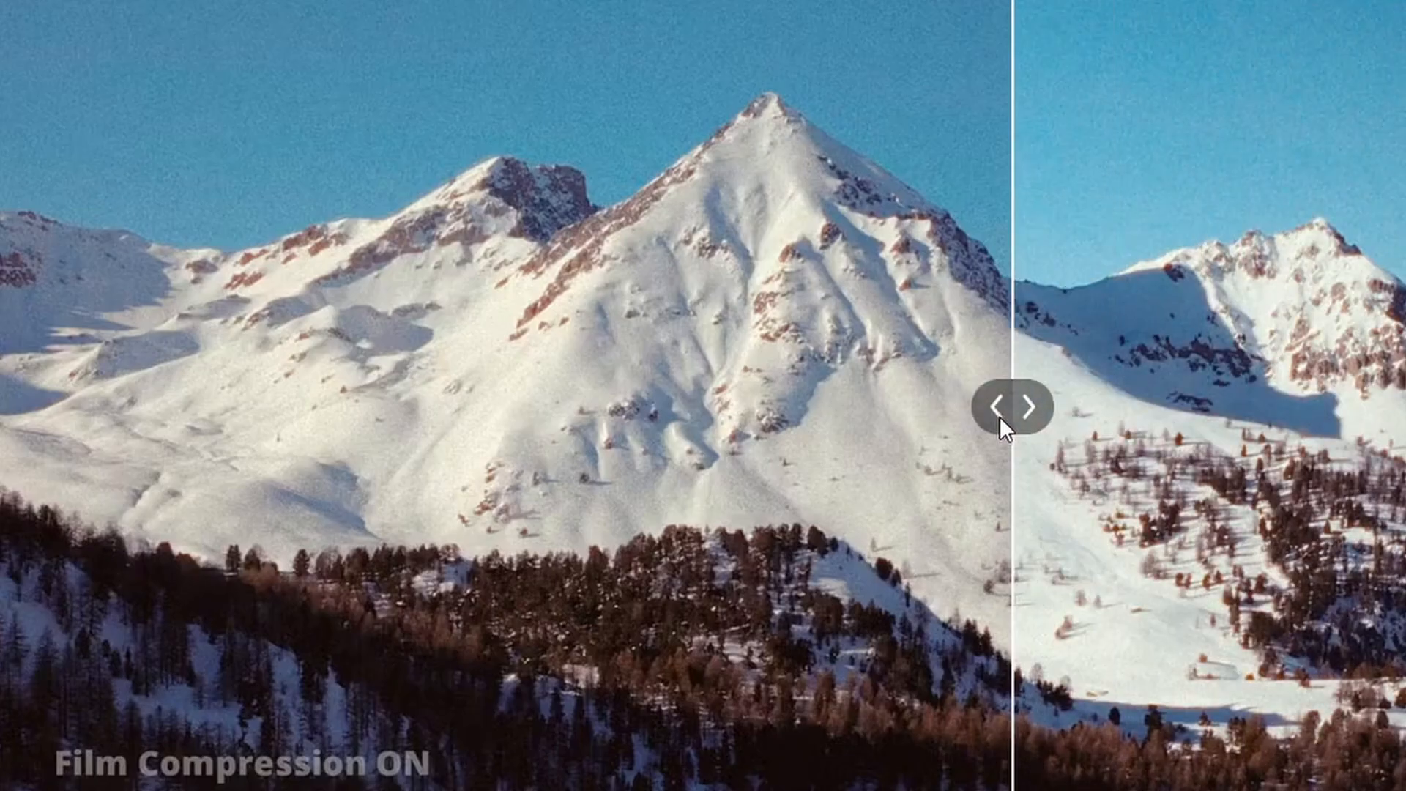
- Compare the snowy mountain sample image with Film Compression on and off across the full frame
drag(999, 416, 4, 418)
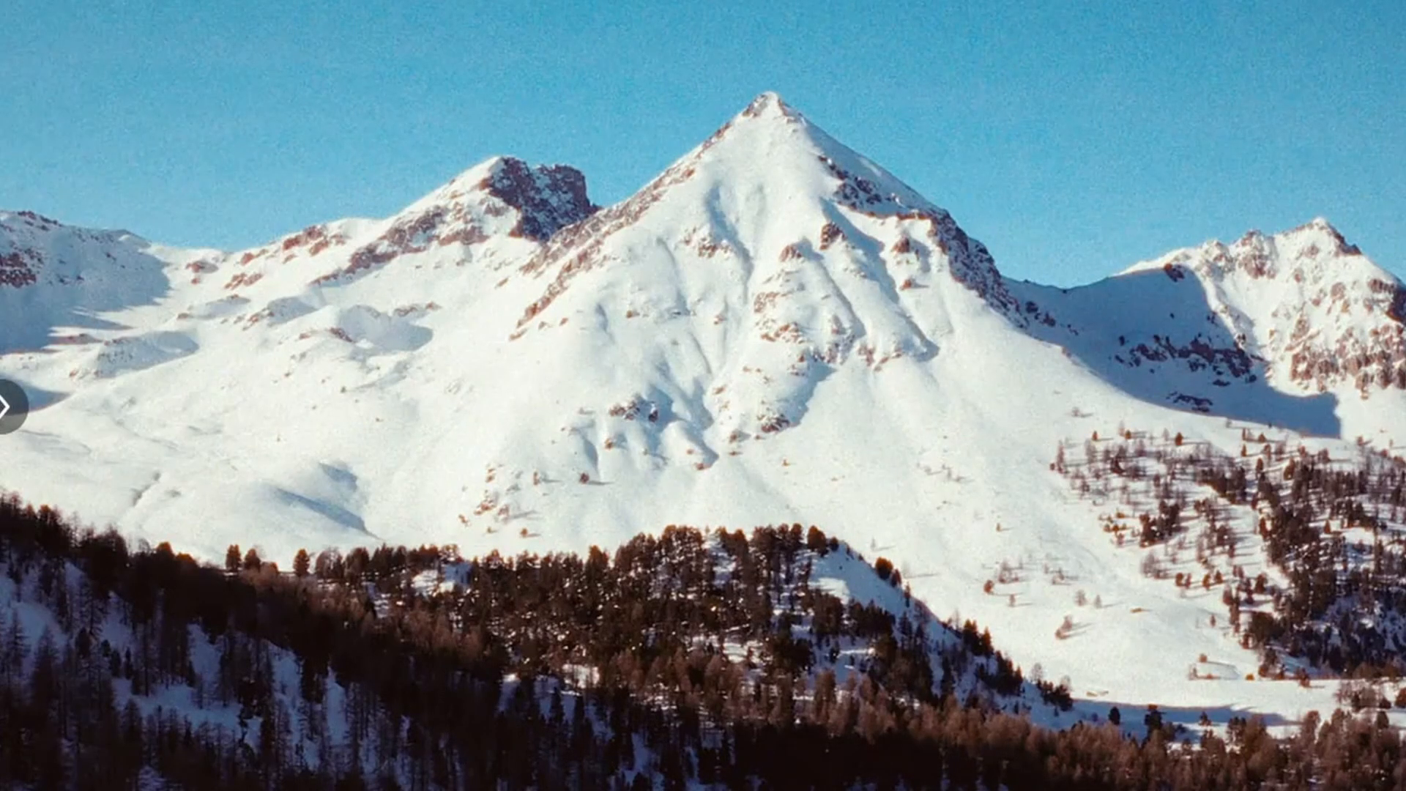
drag(37, 477, 1402, 483)
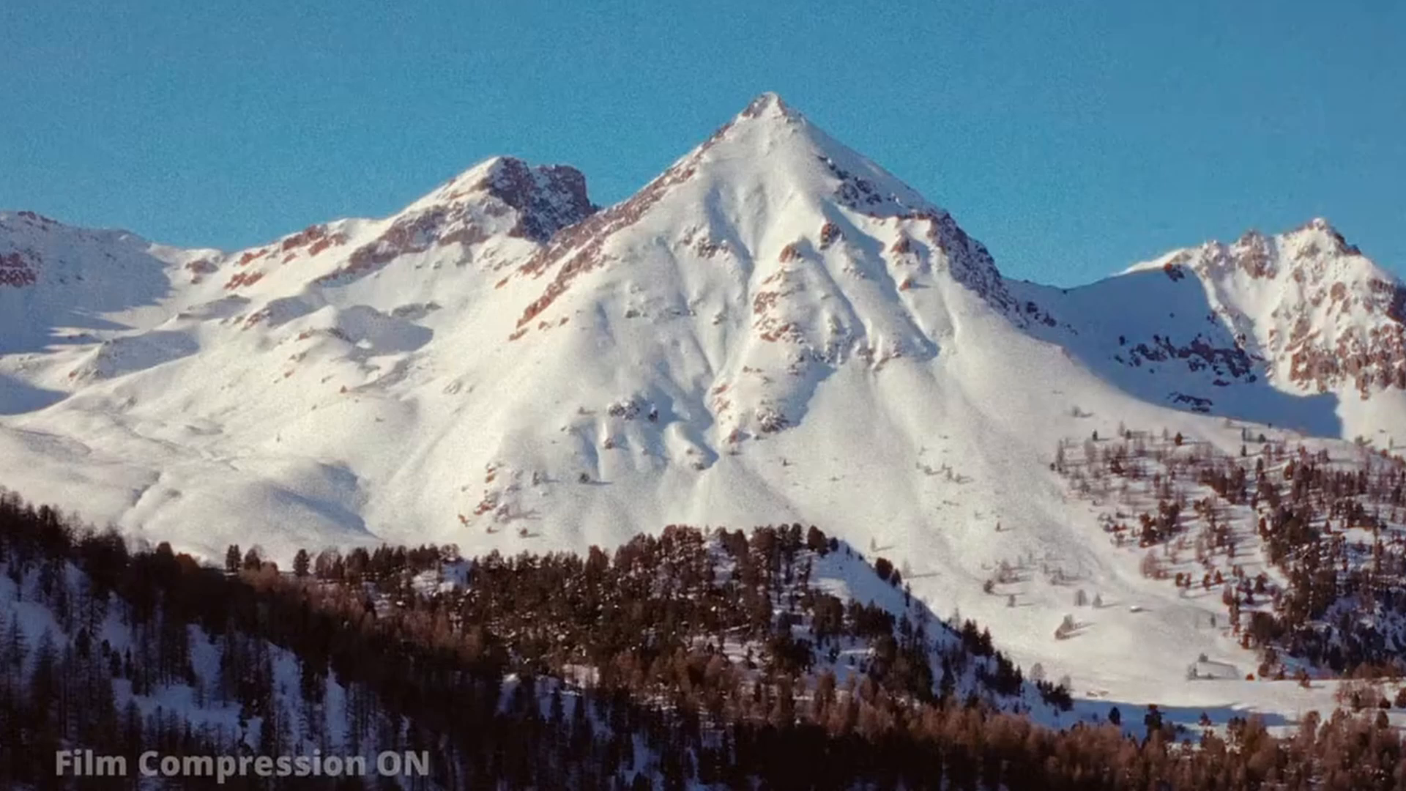
mouse_move(1401, 545)
mouse_down()
mouse_move(199, 545)
mouse_move(2, 570)
mouse_move(1403, 535)
mouse_up()
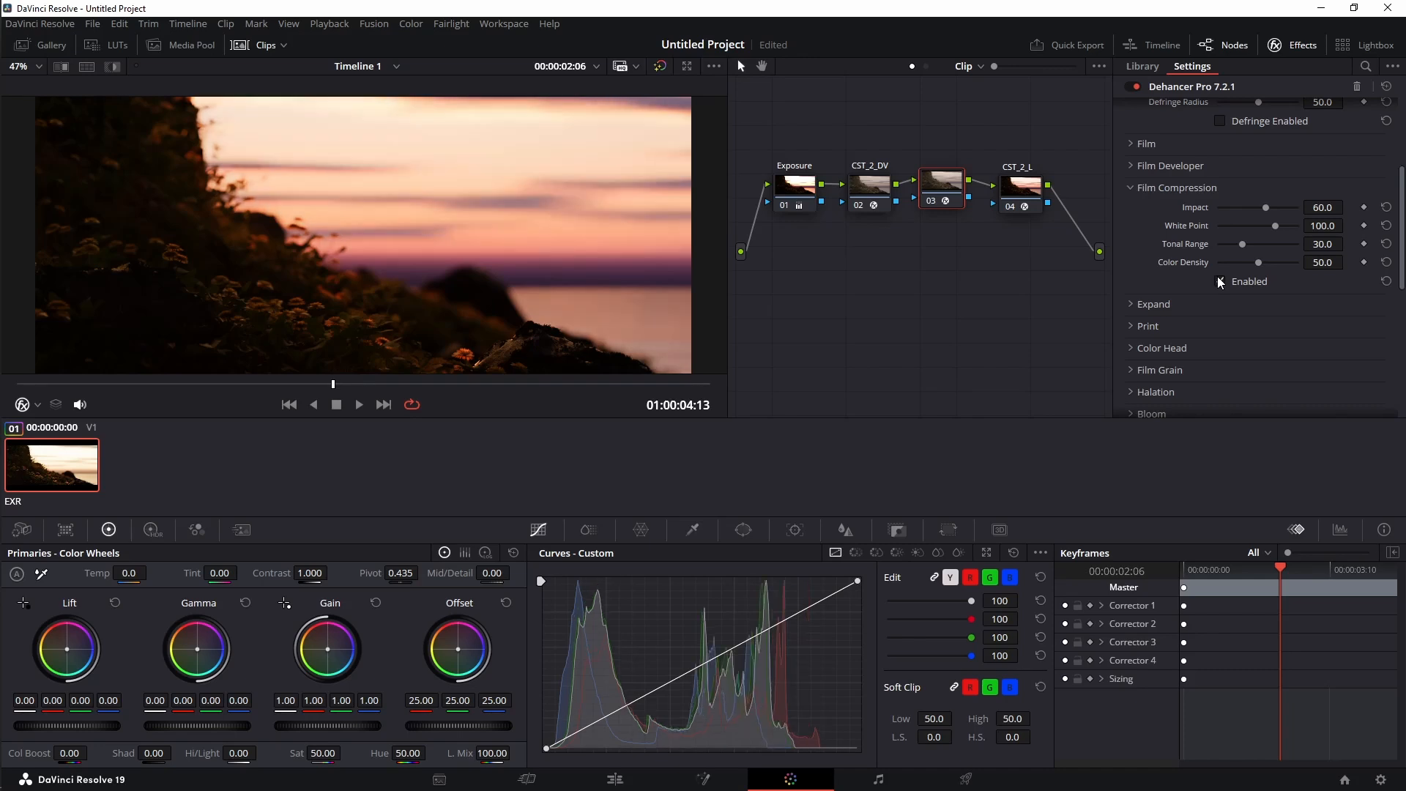
- Enable Film Compression and set Impact to 100.0, White Point to 111.5 and Tonal Range to 43.1
drag(1263, 210, 1286, 164)
scroll(1208, 247, up, 3)
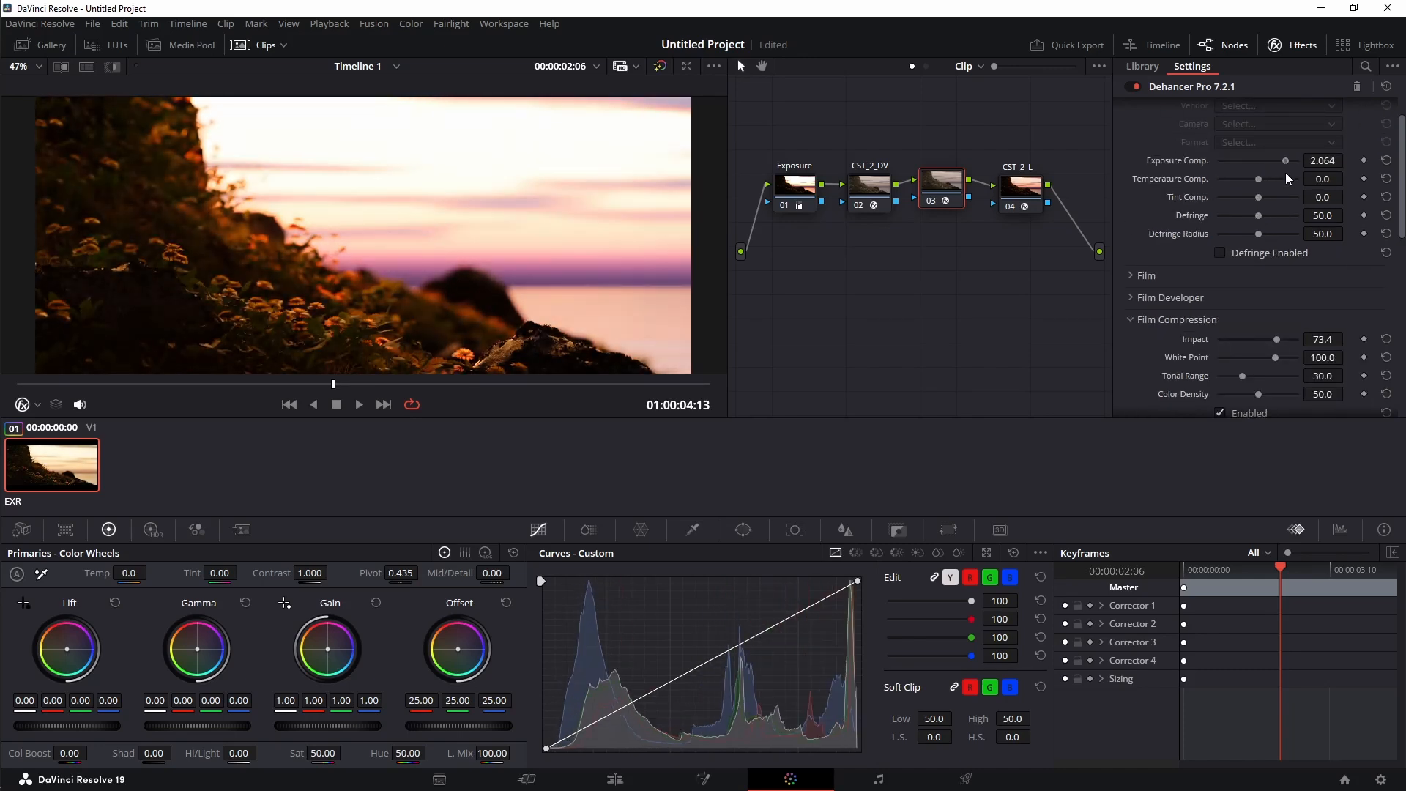
drag(1277, 339, 1240, 351)
scroll(1253, 394, down, 1)
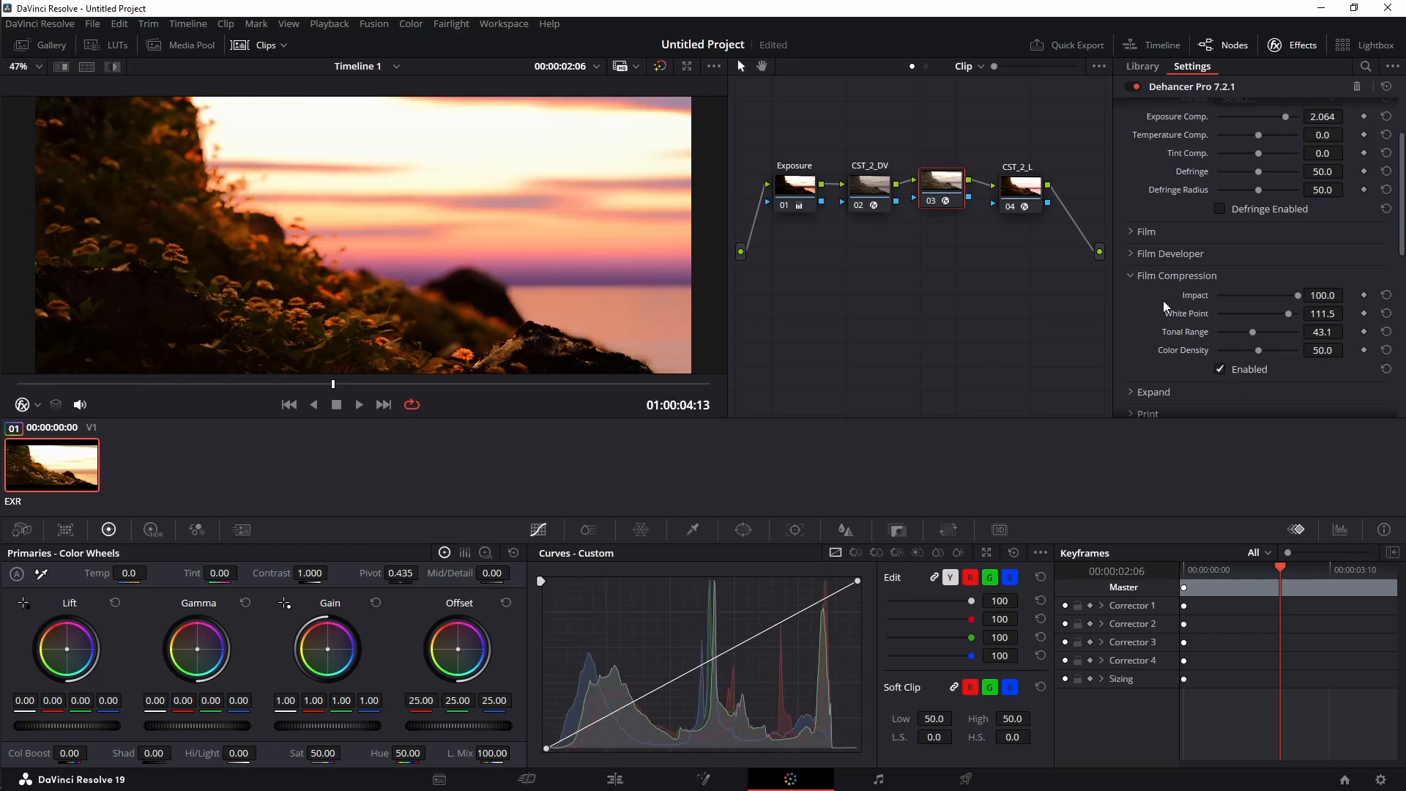
- Enable Dehancer's Film emulation with the Kodak Vision3 250D profile and reframe the image in the viewer
click(1163, 268)
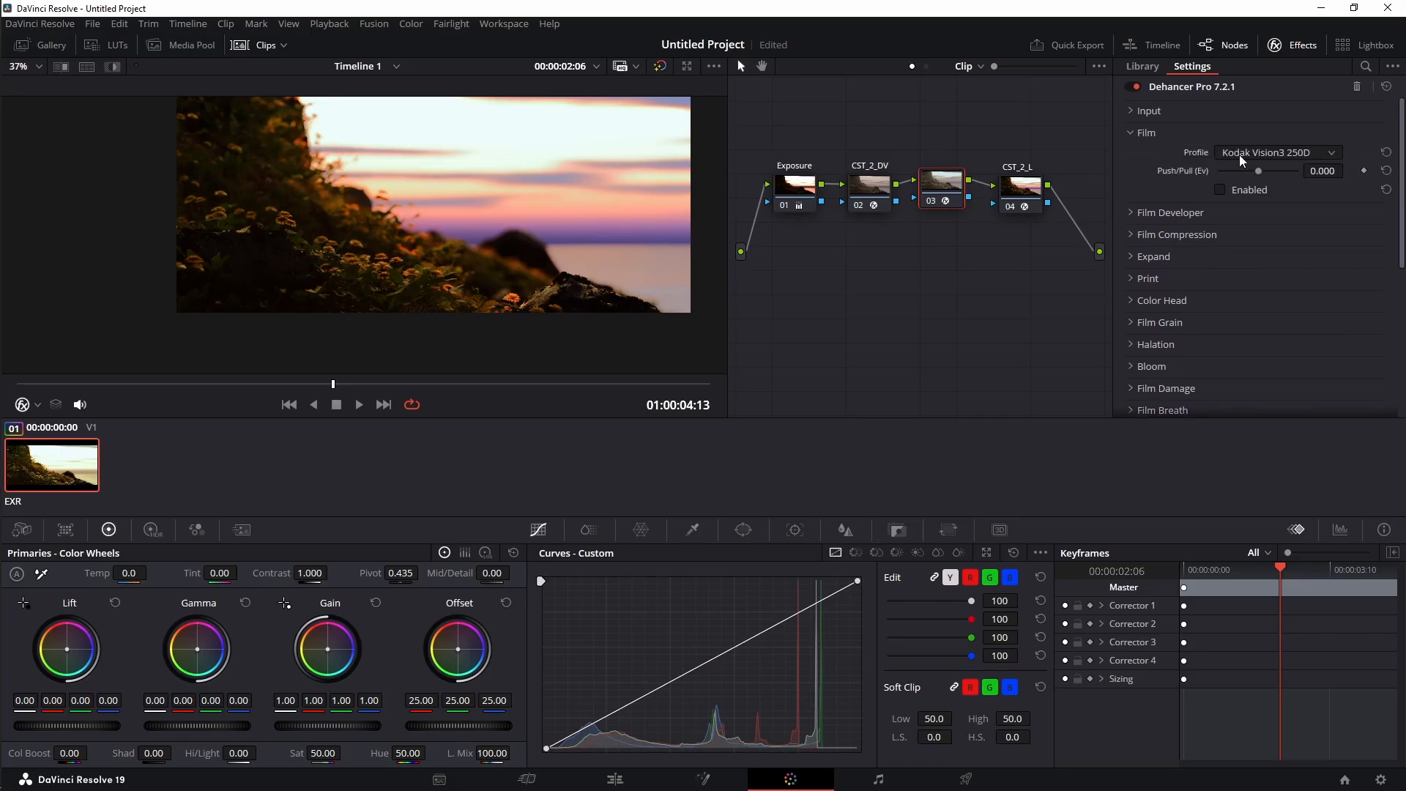
click(1221, 190)
drag(376, 195, 331, 232)
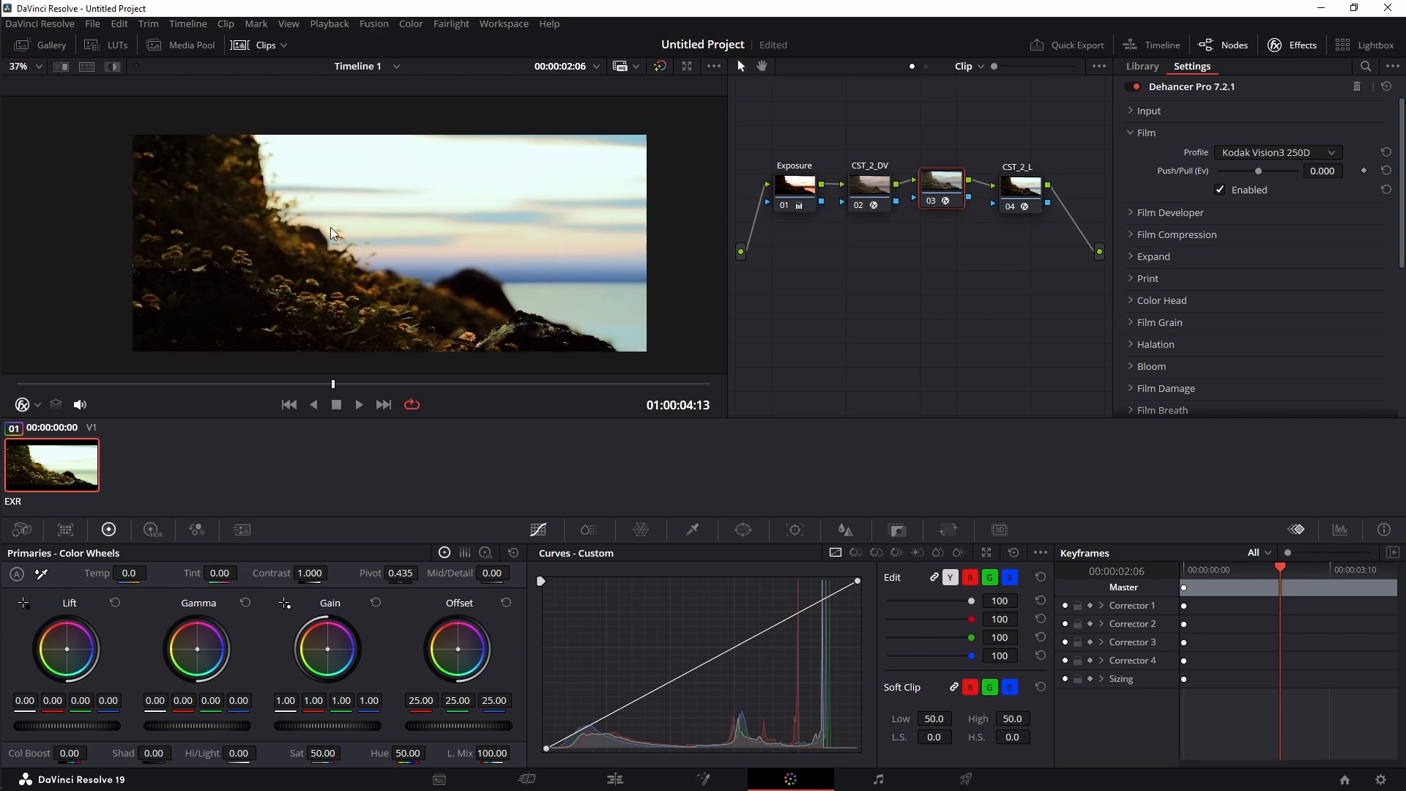
- Try successive film profiles such as Agfa Agfacolor 100, Kodak Portra 160 and Cinestill 50D, and settle on Fuji Eterna (Exp. 2013)
click(1243, 151)
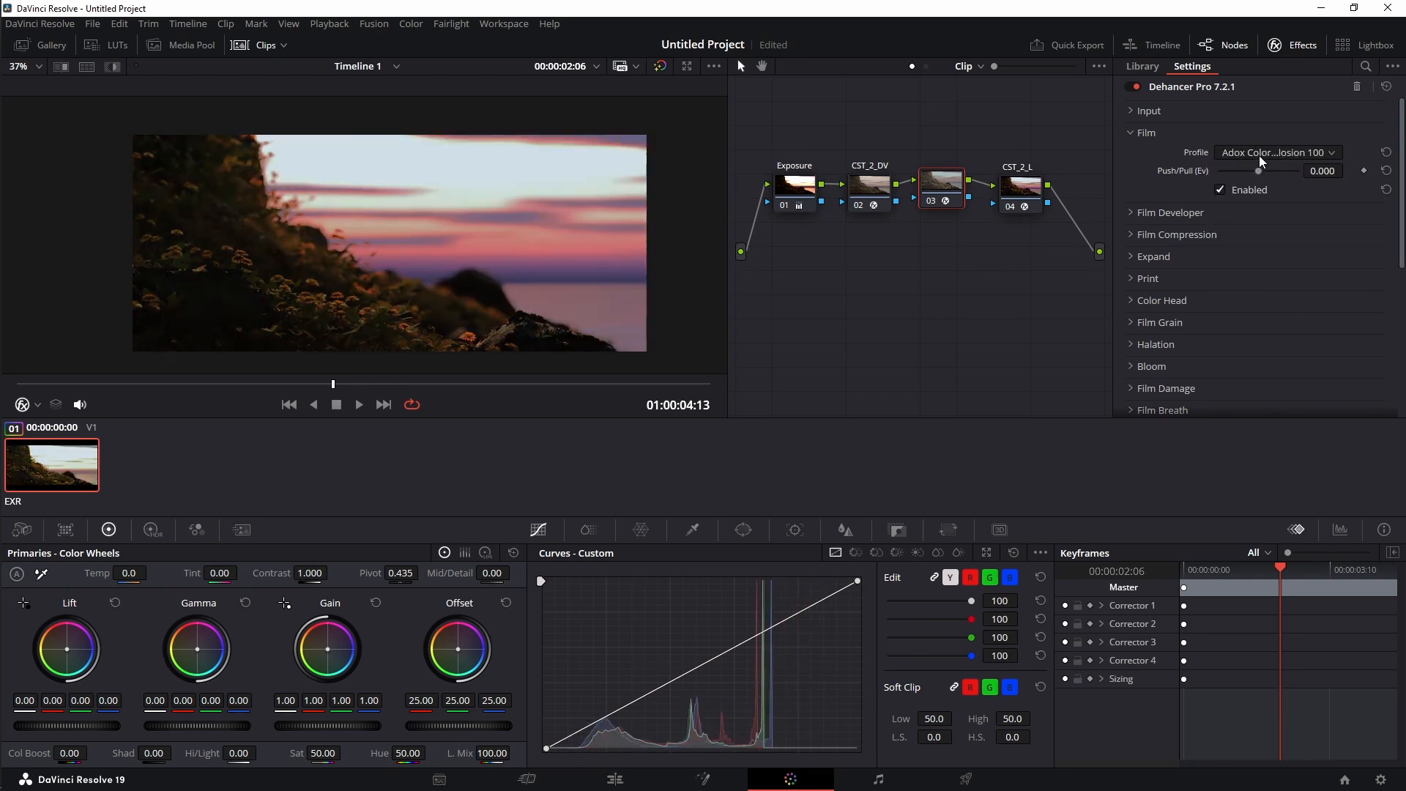
scroll(1259, 155, down, 5)
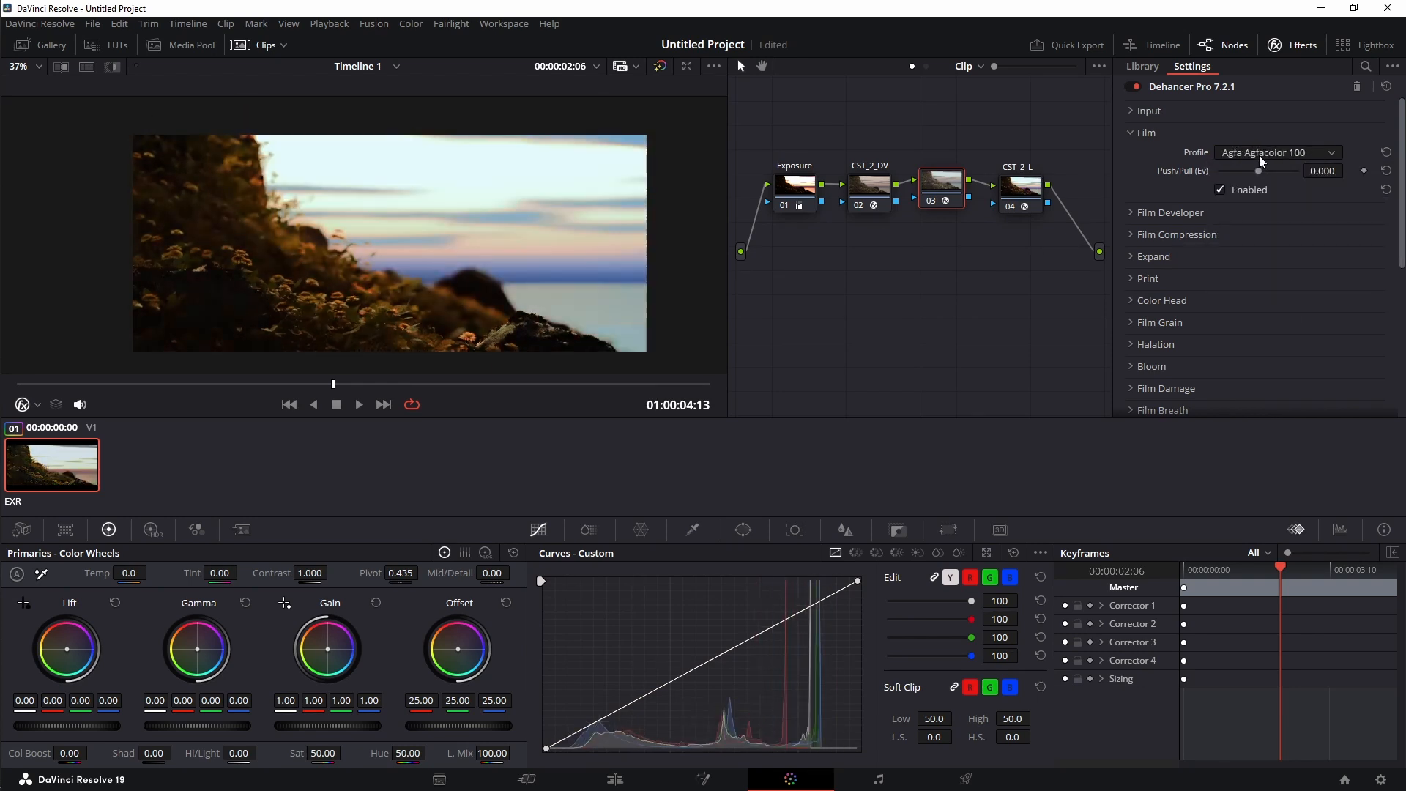
scroll(1259, 155, down, 4)
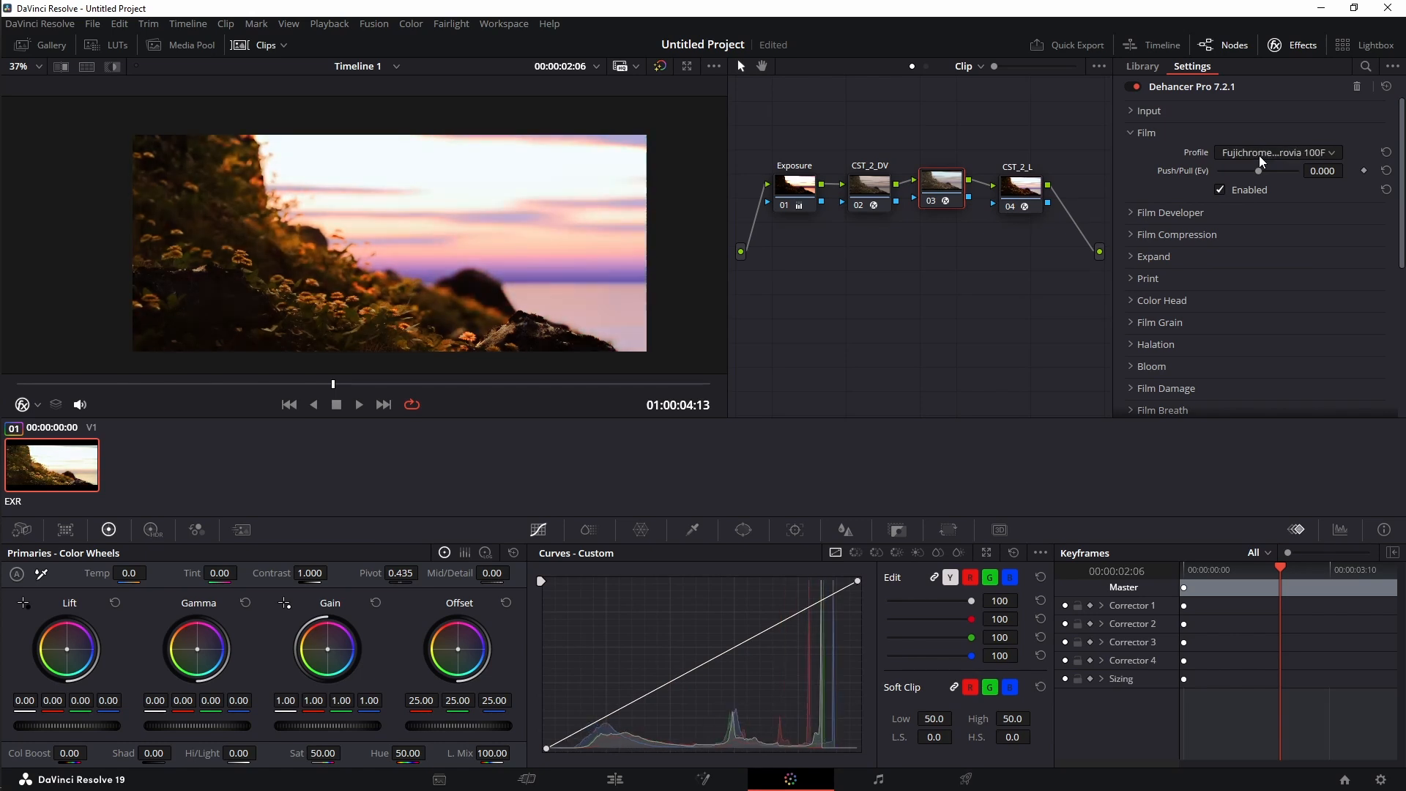
scroll(1259, 155, down, 3)
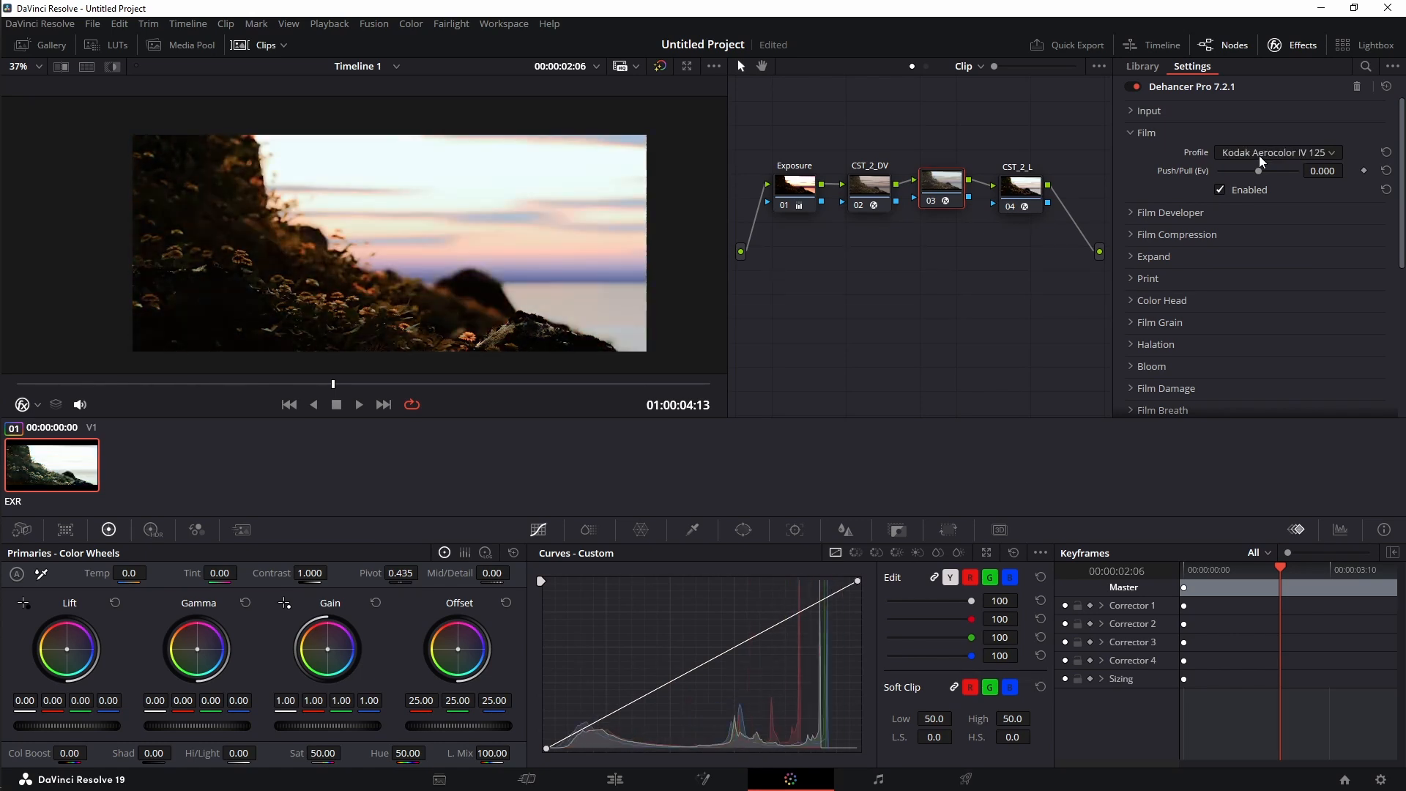
scroll(1259, 156, down, 4)
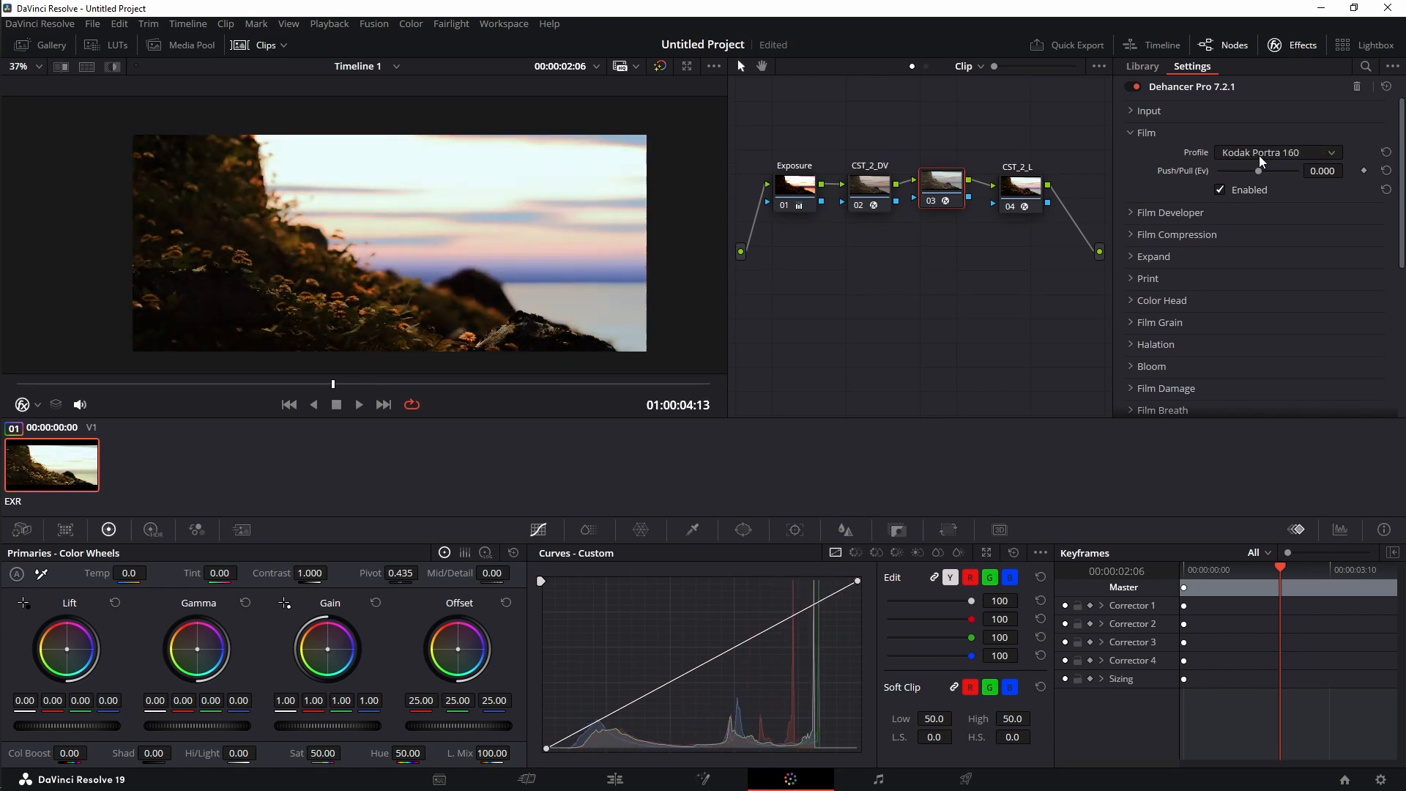
scroll(1259, 155, down, 4)
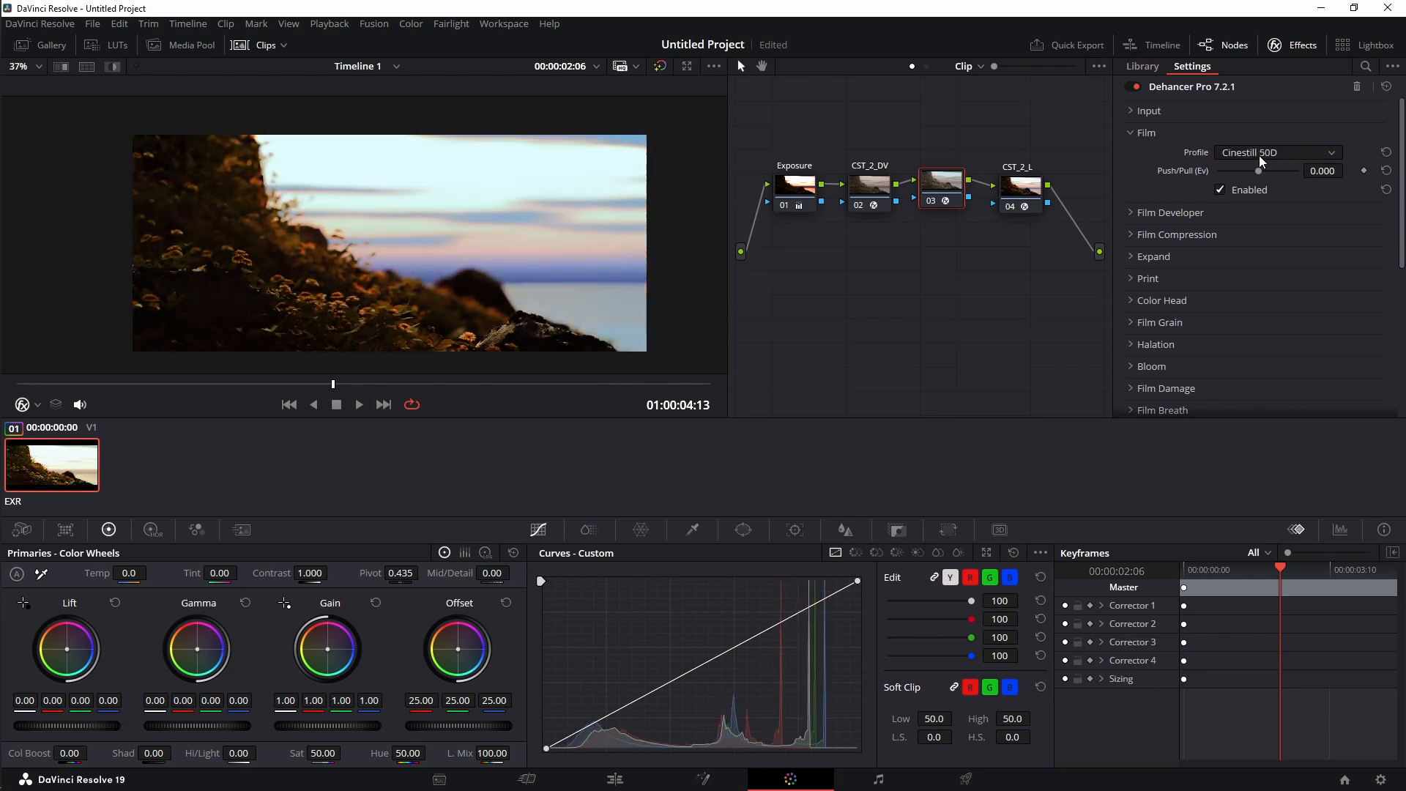
scroll(1259, 155, down, 3)
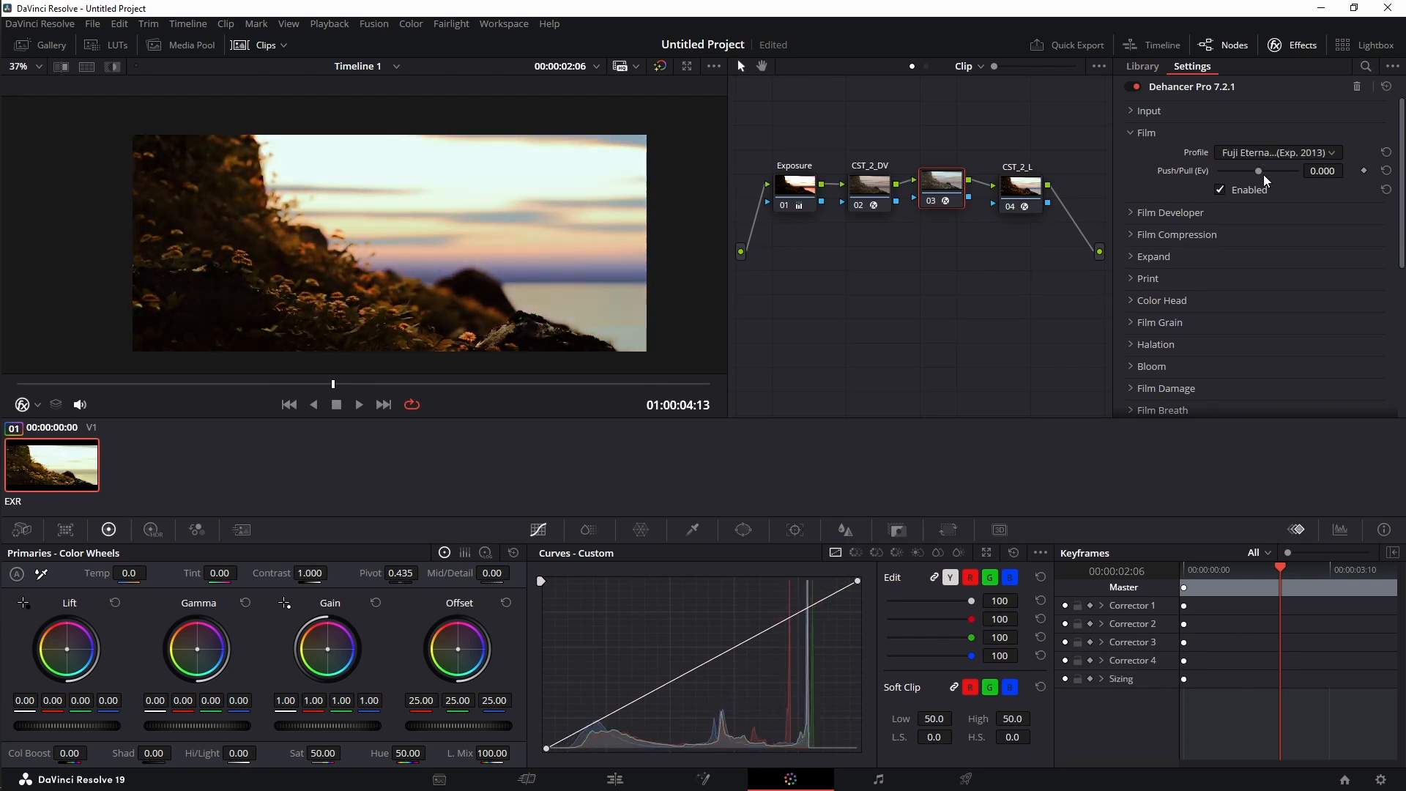
- Try the film's Push/Pull (Ev) at -1.340 and set it to 1.266, toggling the Film emulation to judge the change
drag(1260, 171, 1290, 166)
drag(1260, 175, 1232, 169)
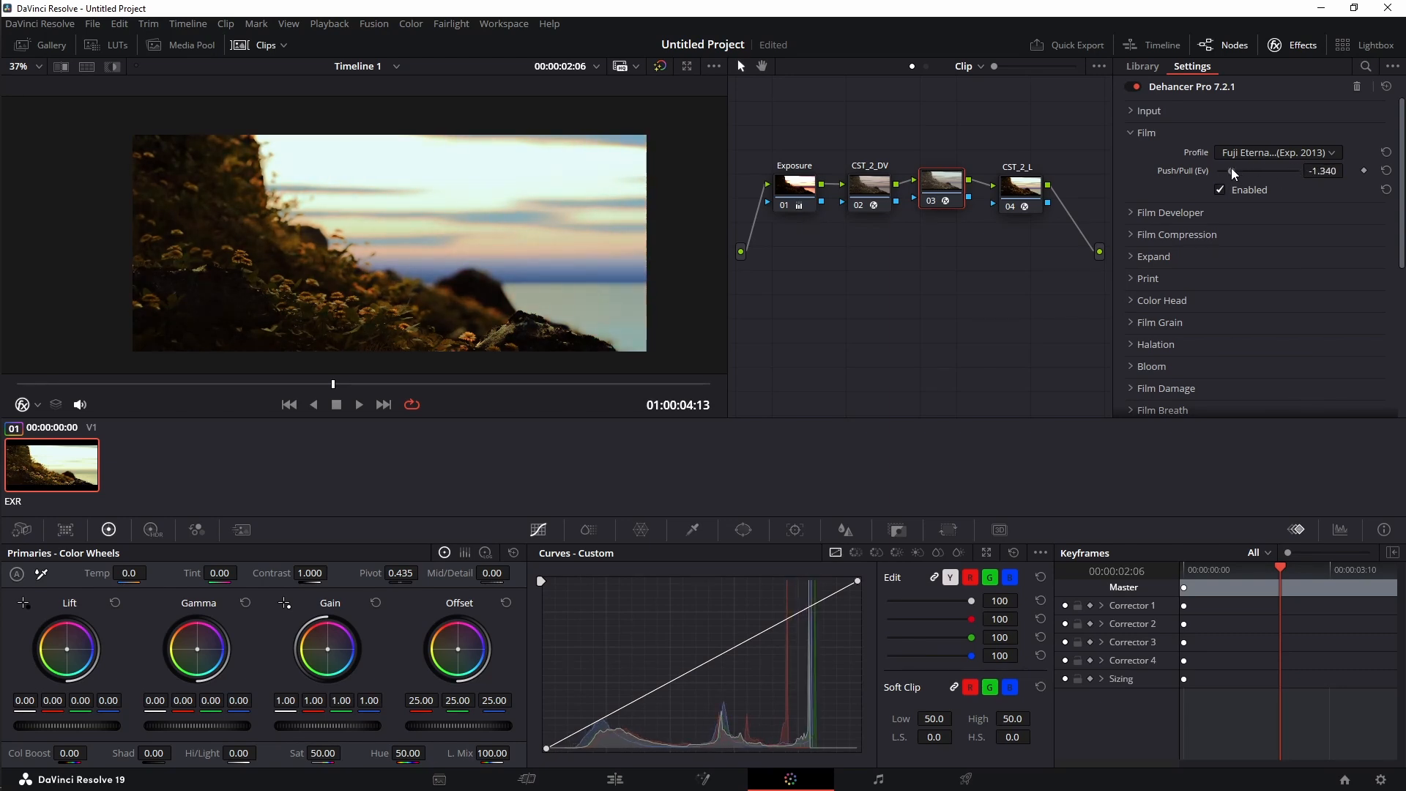
click(1223, 187)
click(1223, 187)
click(1223, 187)
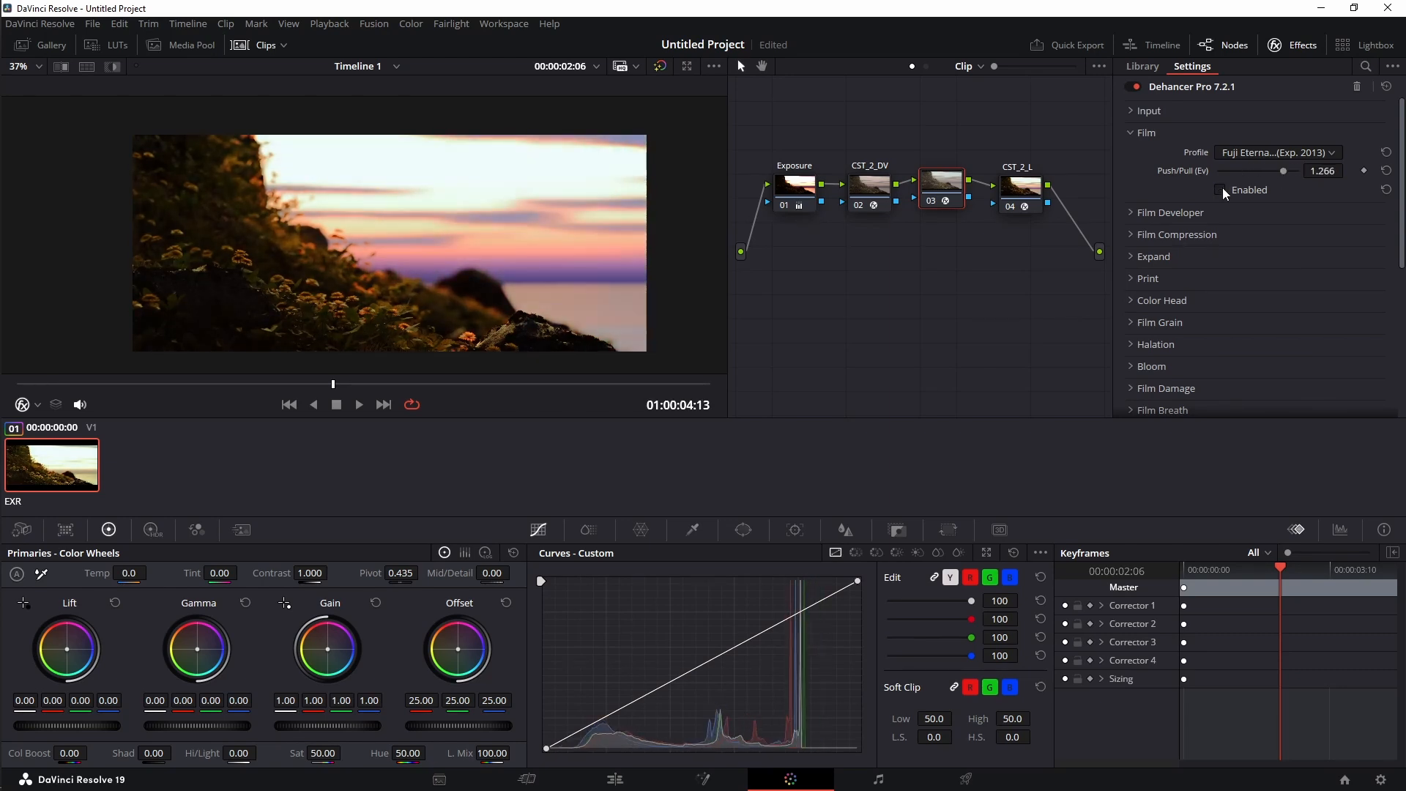
click(1223, 188)
click(1223, 187)
click(1223, 188)
click(1223, 188)
click(1224, 187)
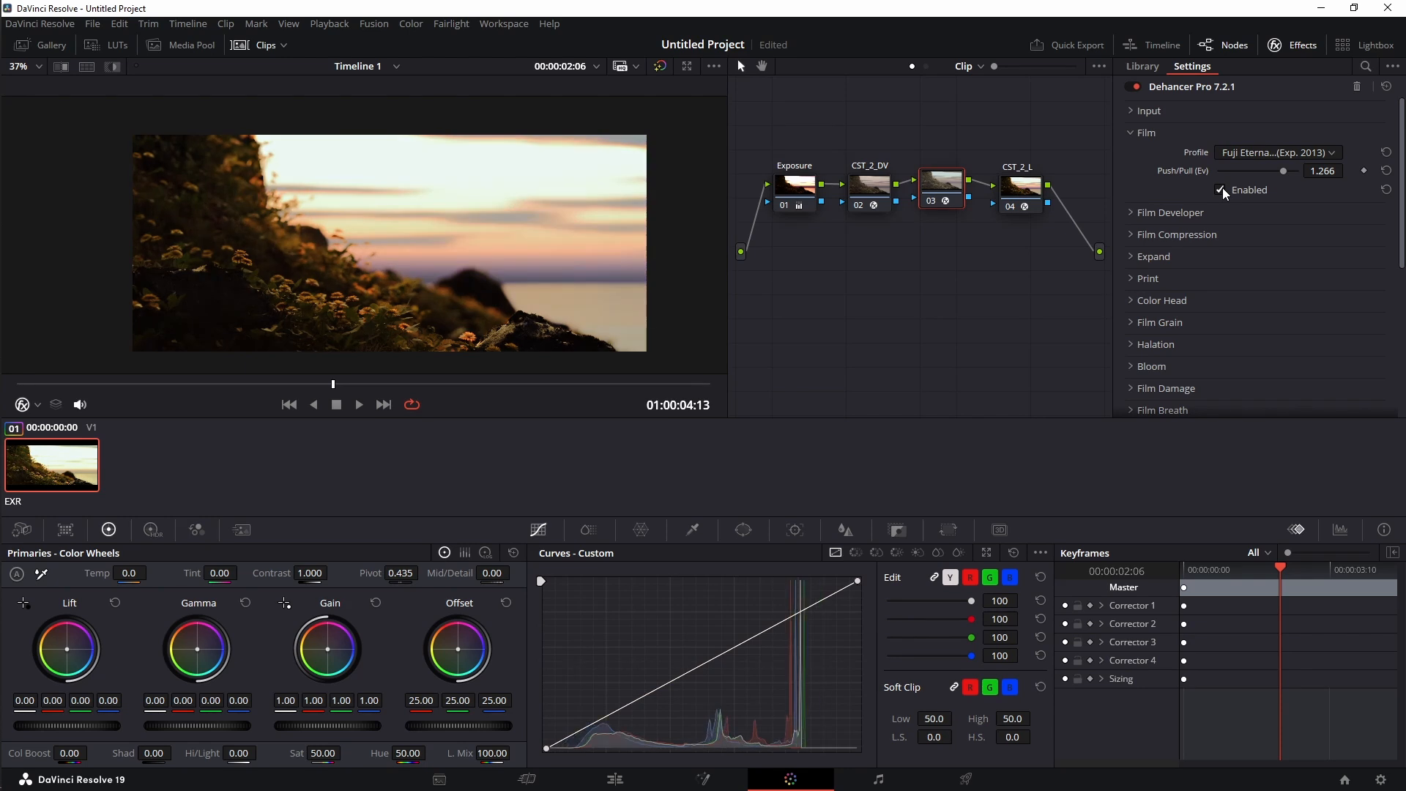
click(1146, 134)
click(1145, 134)
drag(1230, 170, 1283, 182)
- Compare the image with the Film emulation disabled and enabled, leaving it enabled
click(1223, 189)
click(1223, 189)
click(1223, 189)
click(1223, 189)
click(1224, 189)
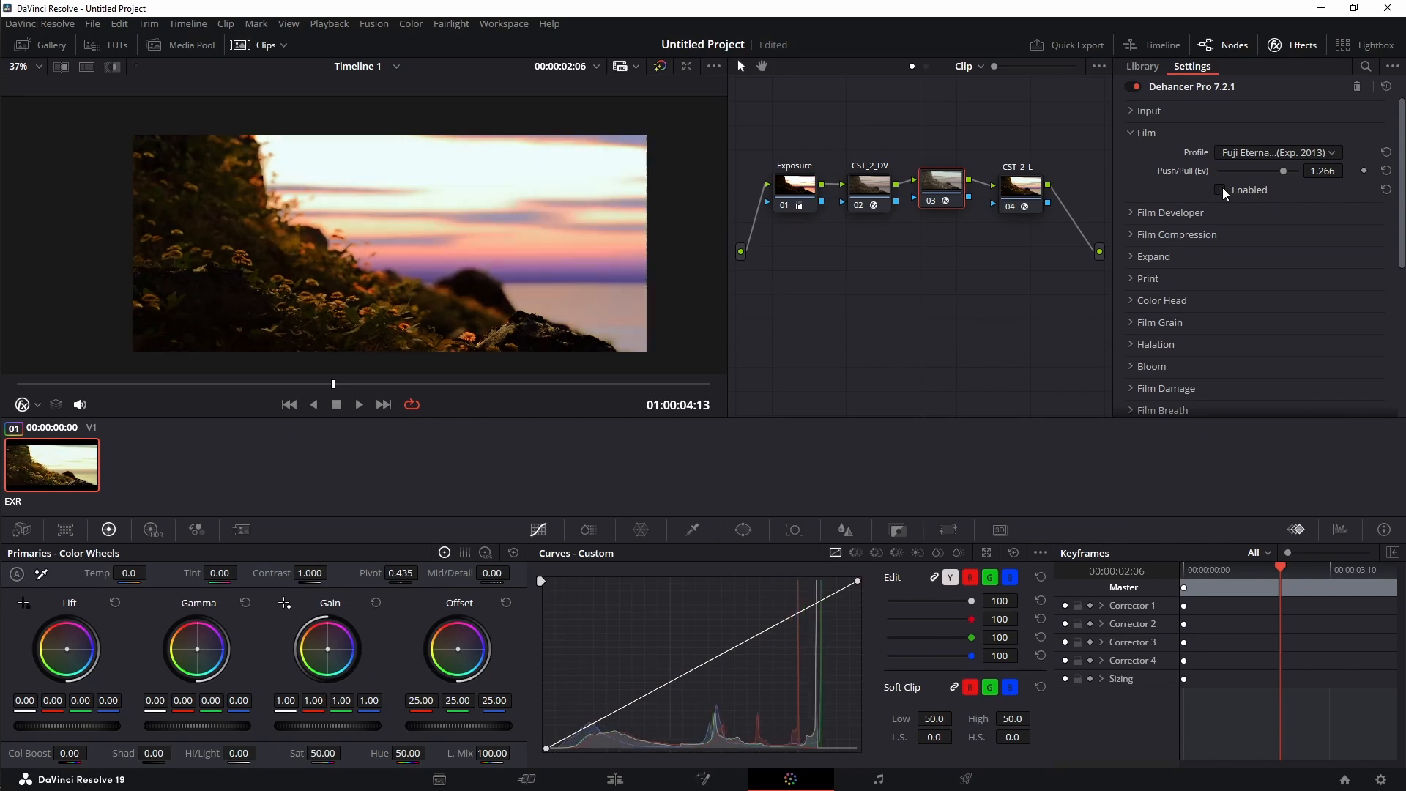
click(1223, 189)
click(1223, 189)
click(1223, 189)
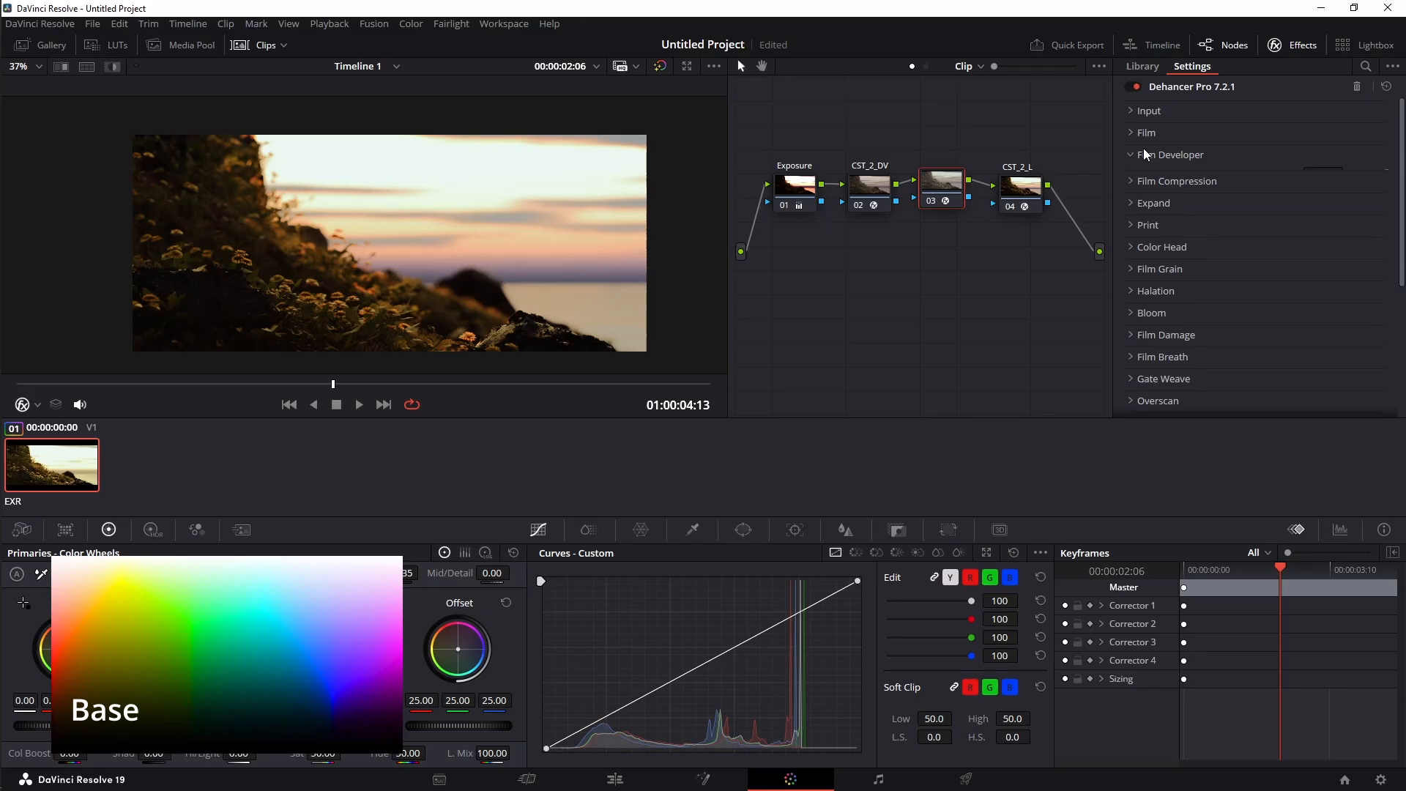
- Set Contrast Boost in Film Developer to 24.8 and compare the image with Film Developer off and on
click(1144, 151)
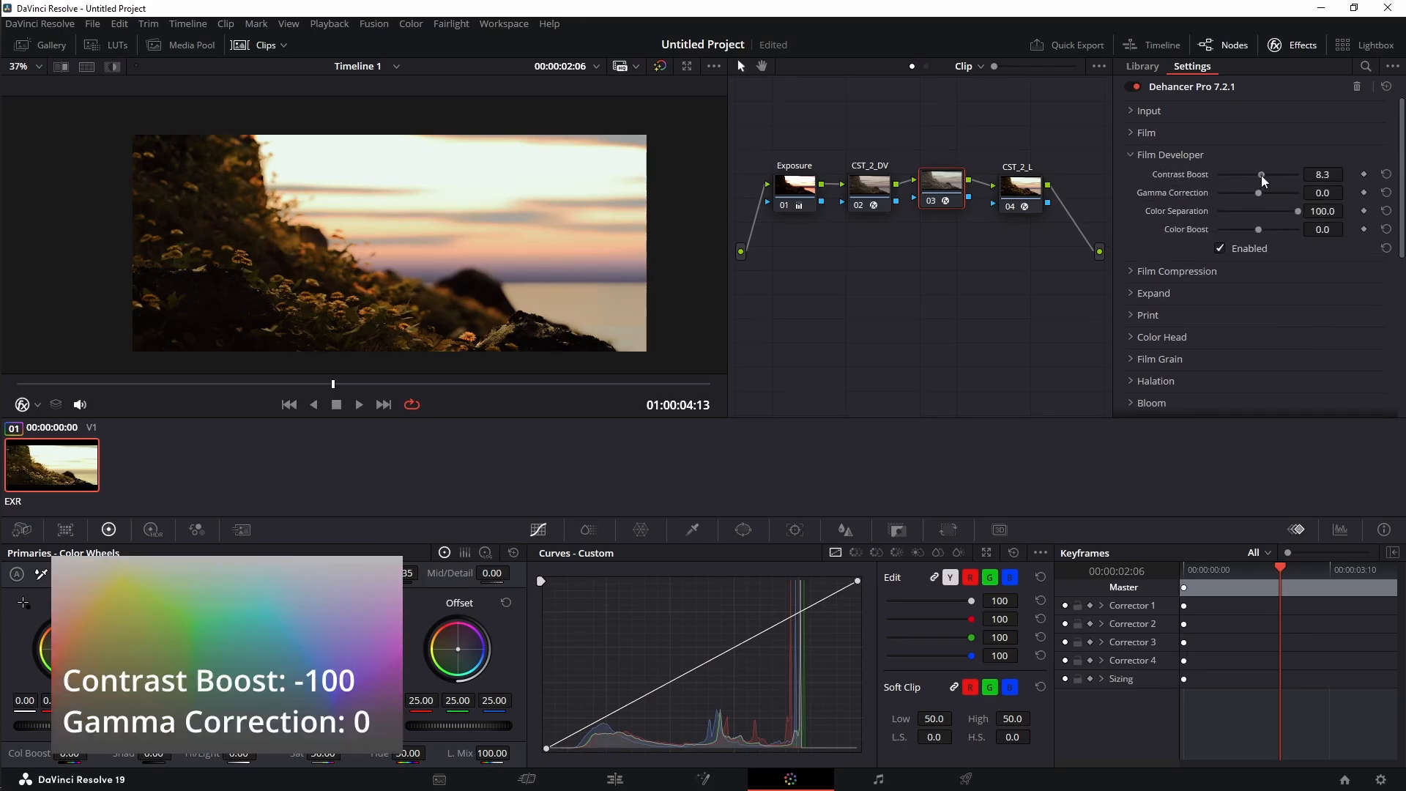
mouse_move(1261, 174)
mouse_down()
mouse_move(1274, 174)
mouse_move(1233, 175)
mouse_move(1257, 174)
mouse_up()
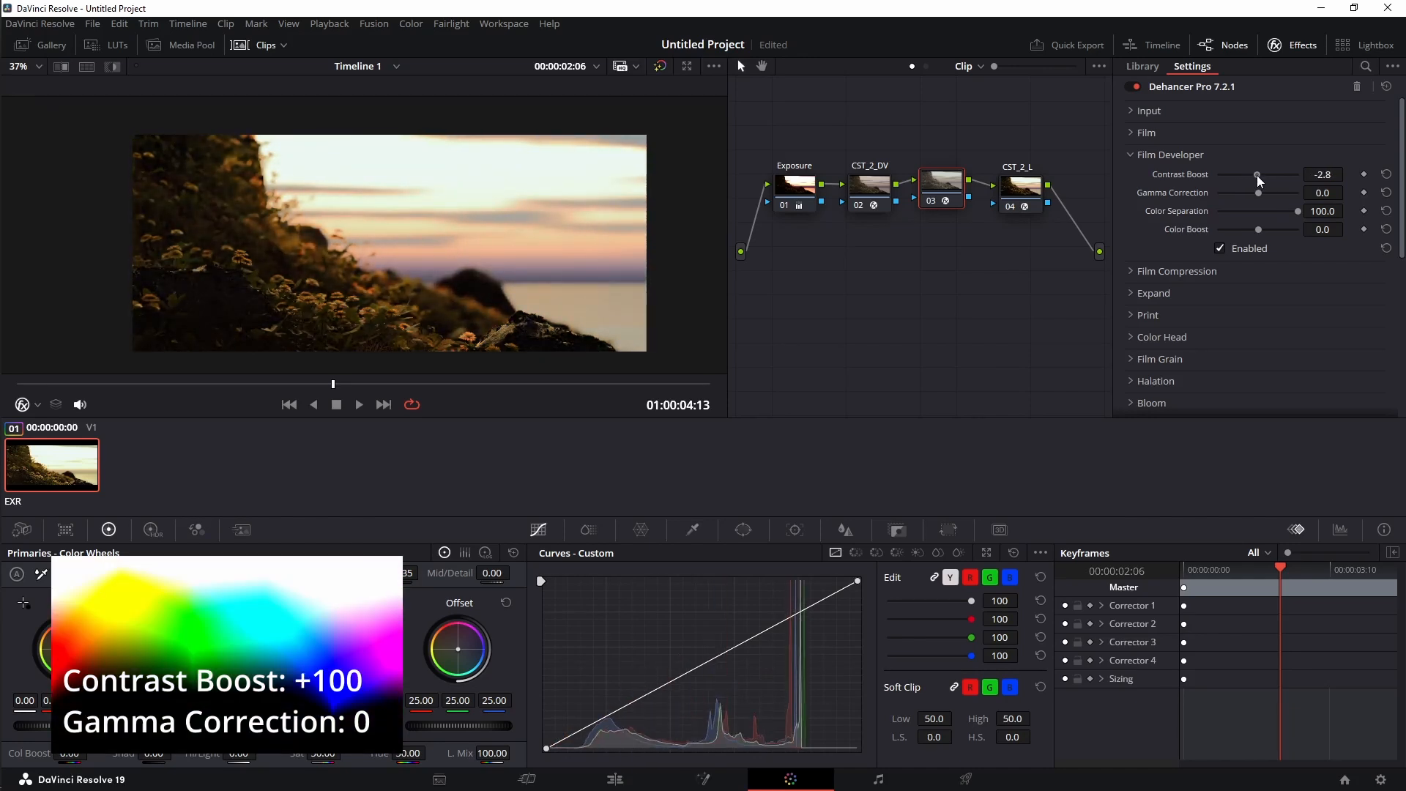
click(1386, 175)
drag(1259, 175, 1268, 175)
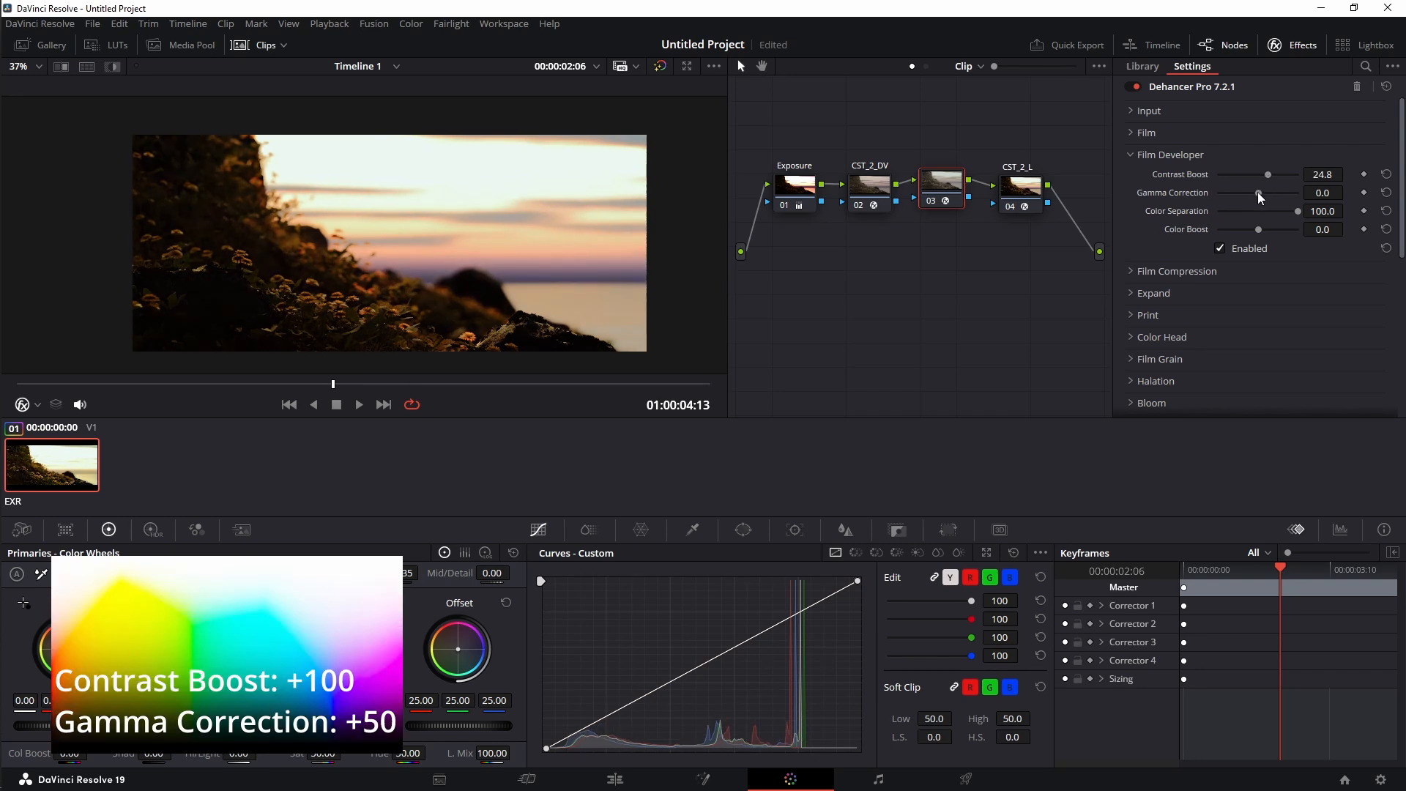
click(1219, 248)
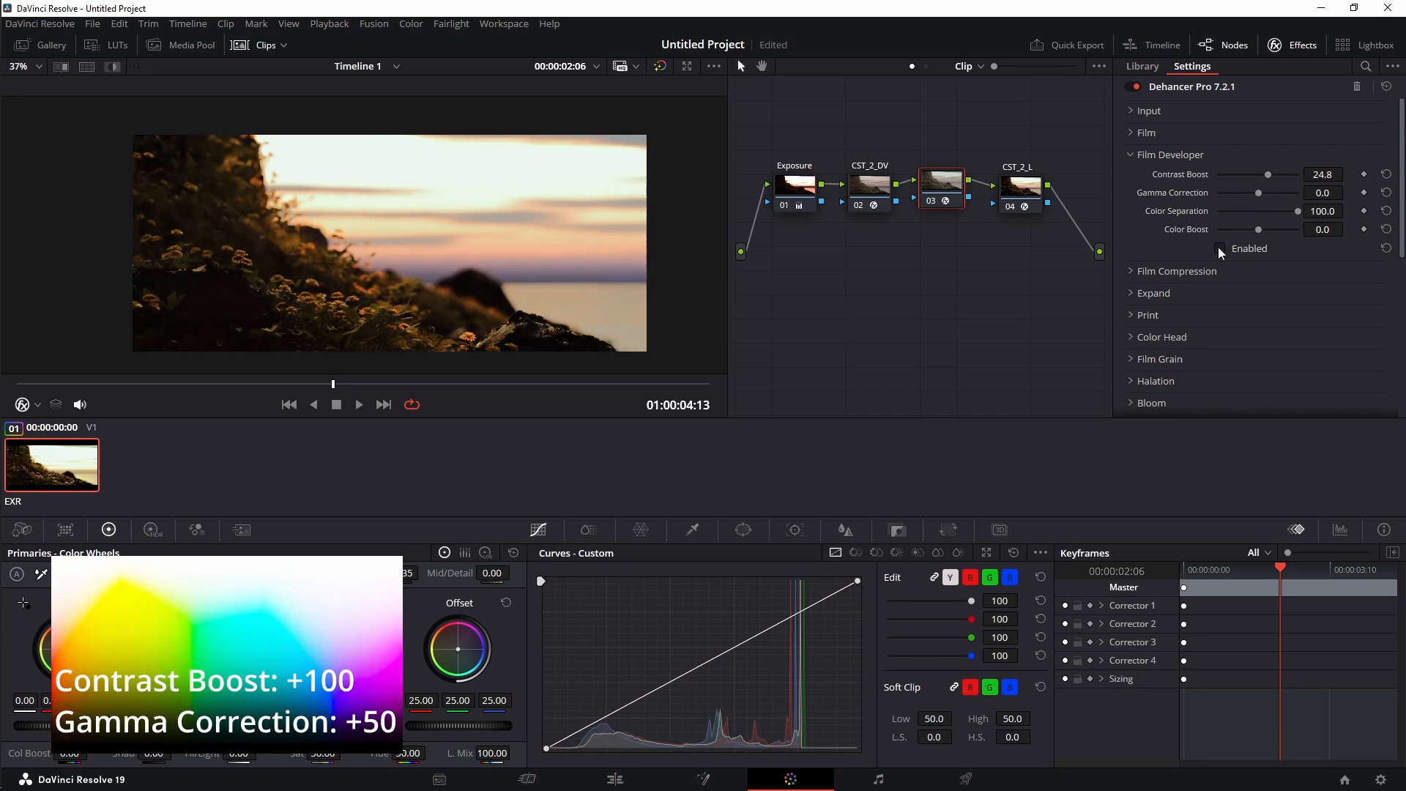
click(1219, 247)
click(1219, 248)
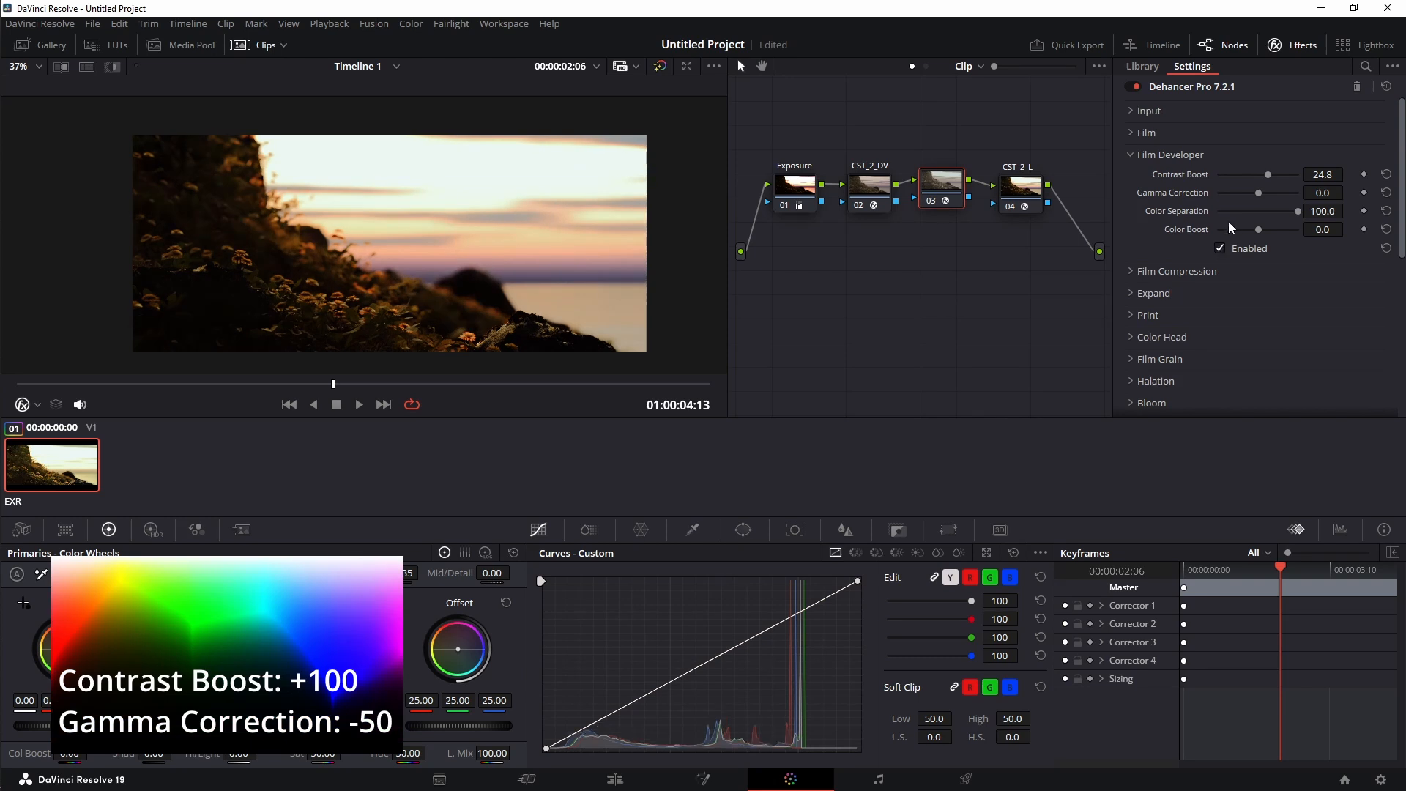
- Set Film Developer's Gamma Correction to 17.9 and raise its Color Boost slightly
mouse_move(1258, 193)
mouse_down()
mouse_move(1246, 192)
mouse_move(1273, 196)
mouse_up()
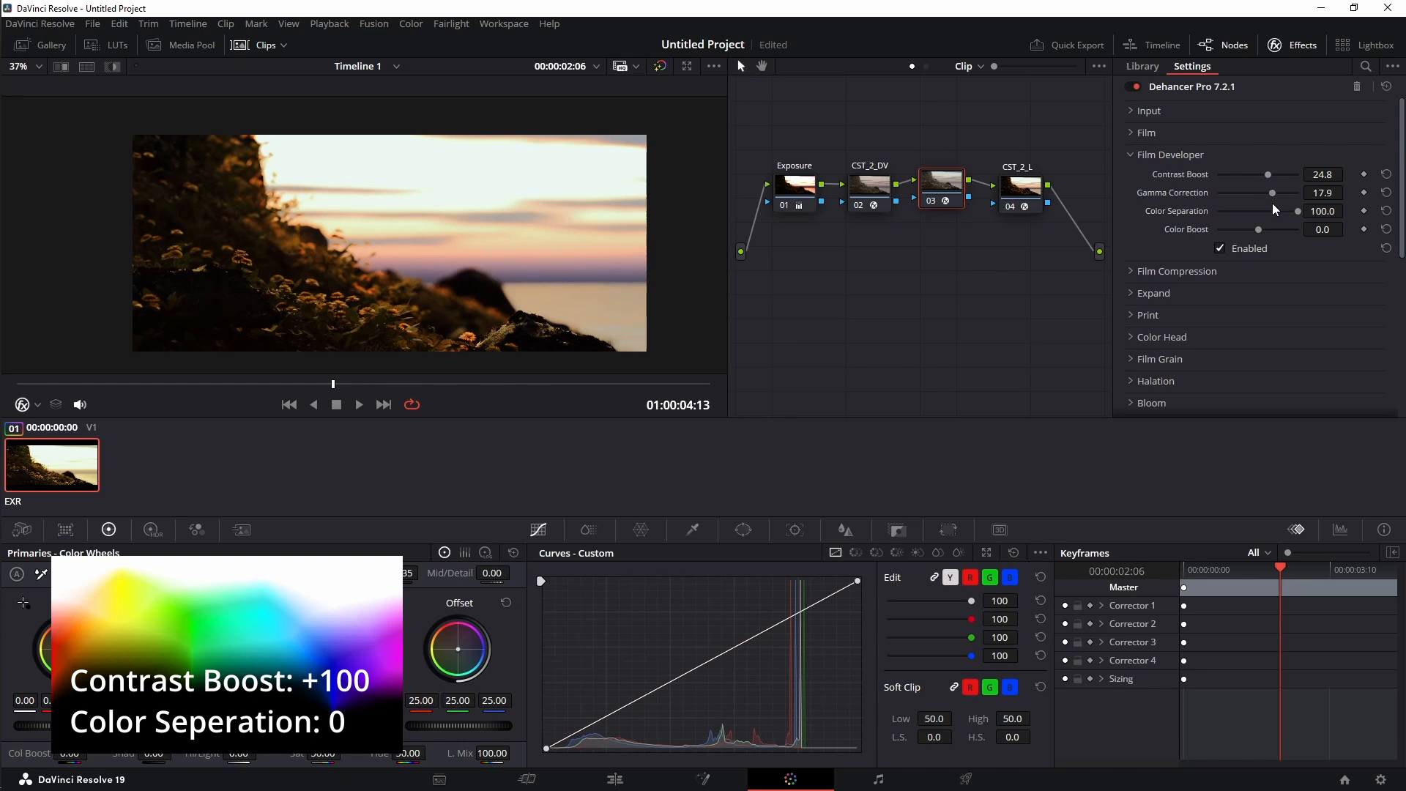
drag(1260, 231, 1268, 234)
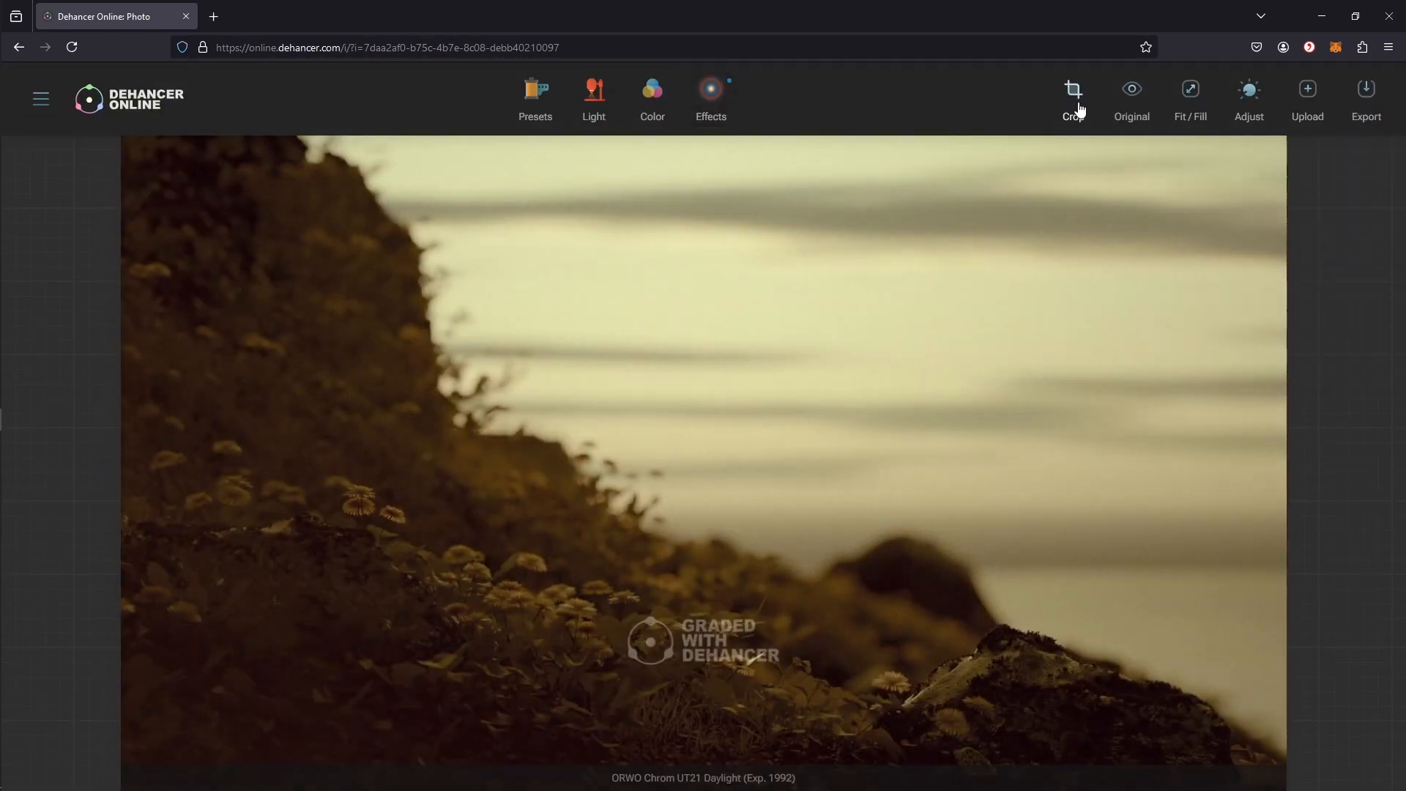
- Switch to Dehancer Online in the browser and crop the photo to a portrait format
click(1074, 95)
click(740, 97)
click(1338, 305)
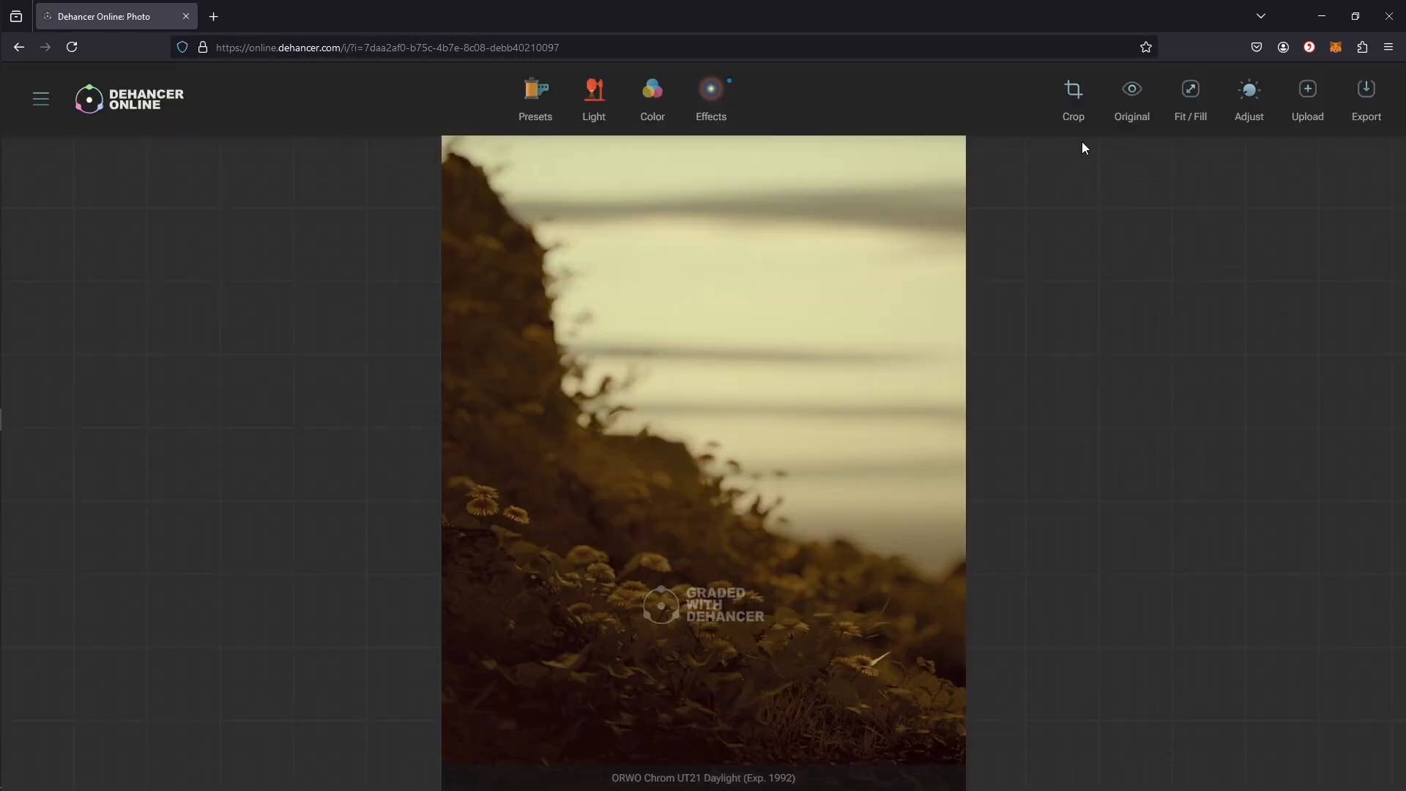
- Raise the photo's exposure slightly and lower its temperature in the Dehancer Online adjustments
click(1193, 97)
drag(1329, 214, 1346, 215)
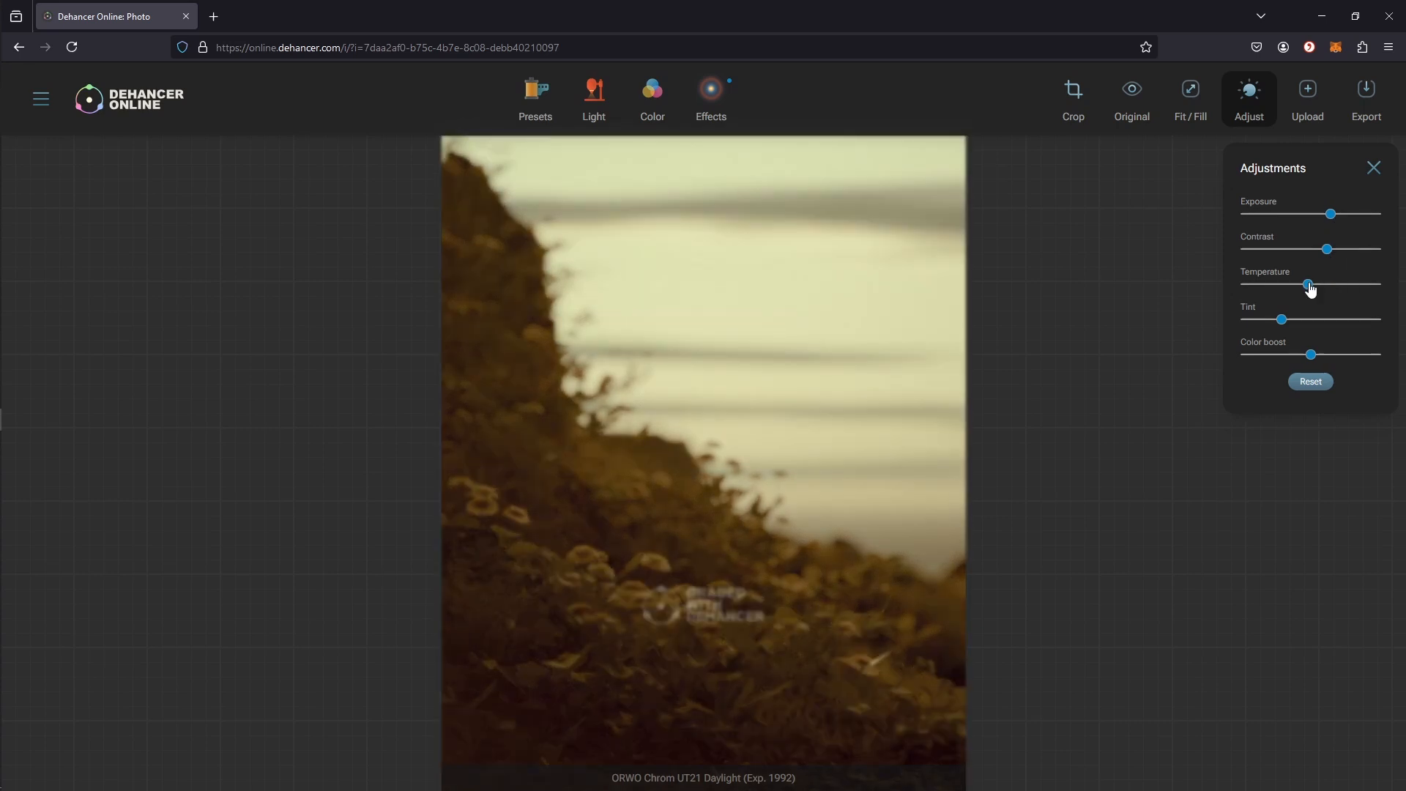
drag(1310, 285, 1279, 279)
click(1374, 168)
- Enter the promo code EAGLEDISCOUNT for the 1 month plan's 8-day free trial
click(486, 512)
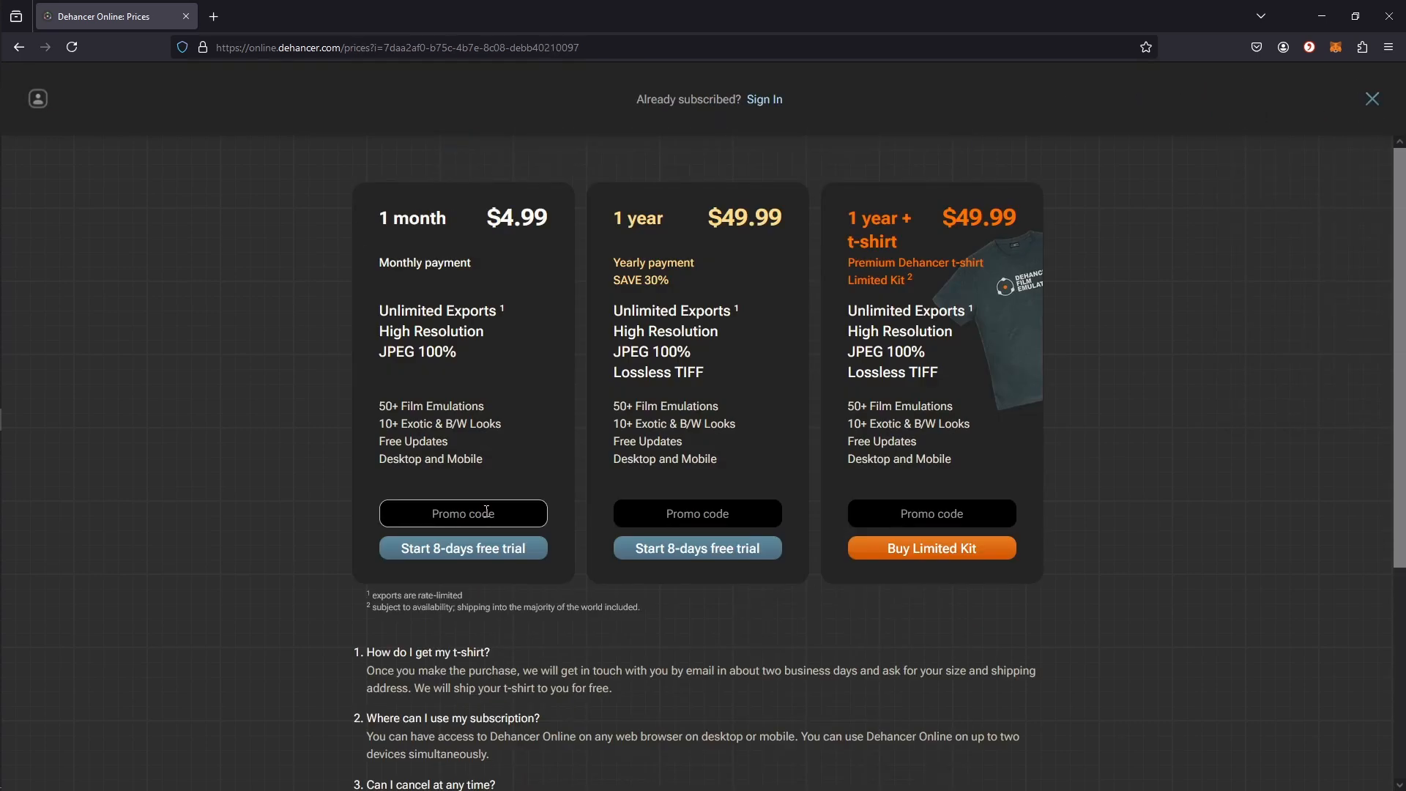
text(EAGLEDISCOUNT)
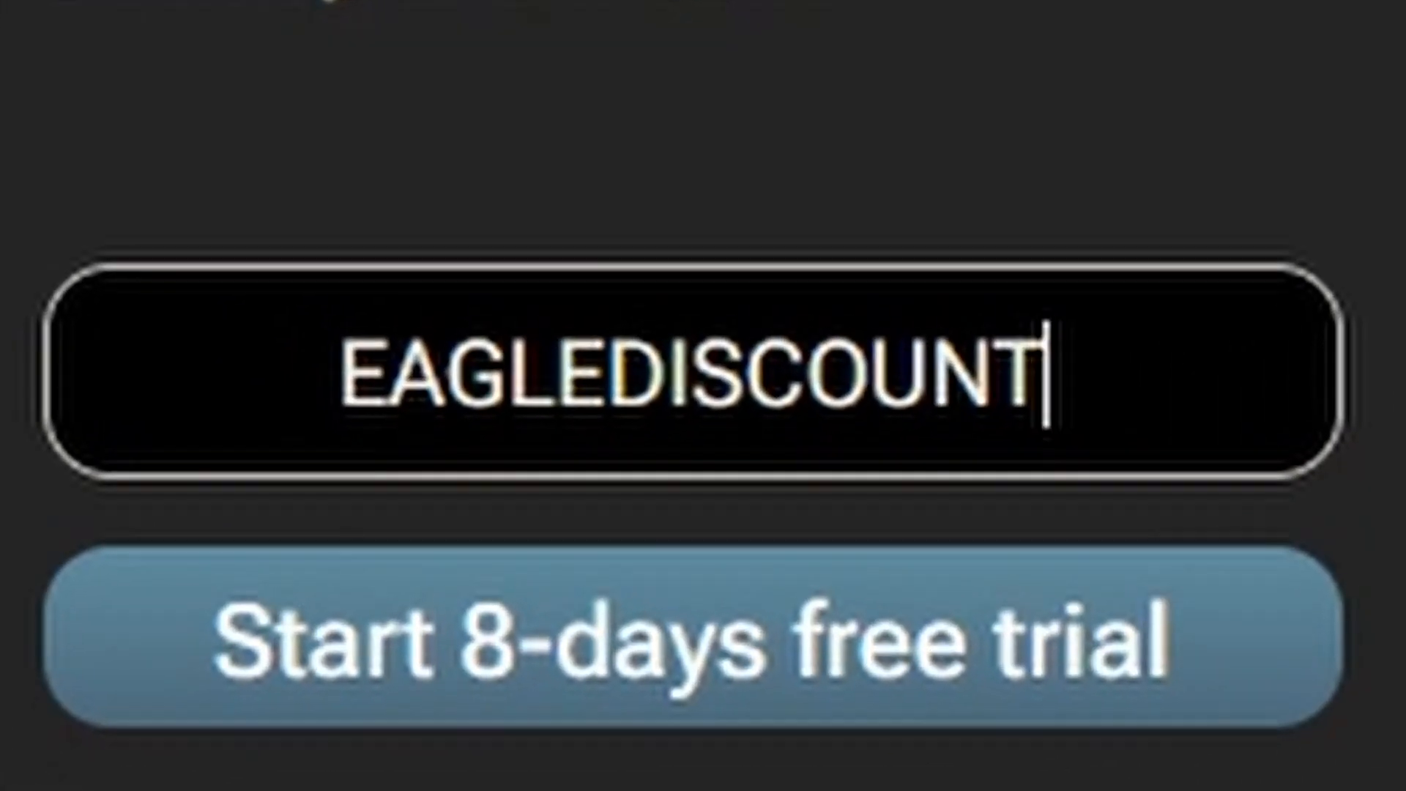
click(468, 714)
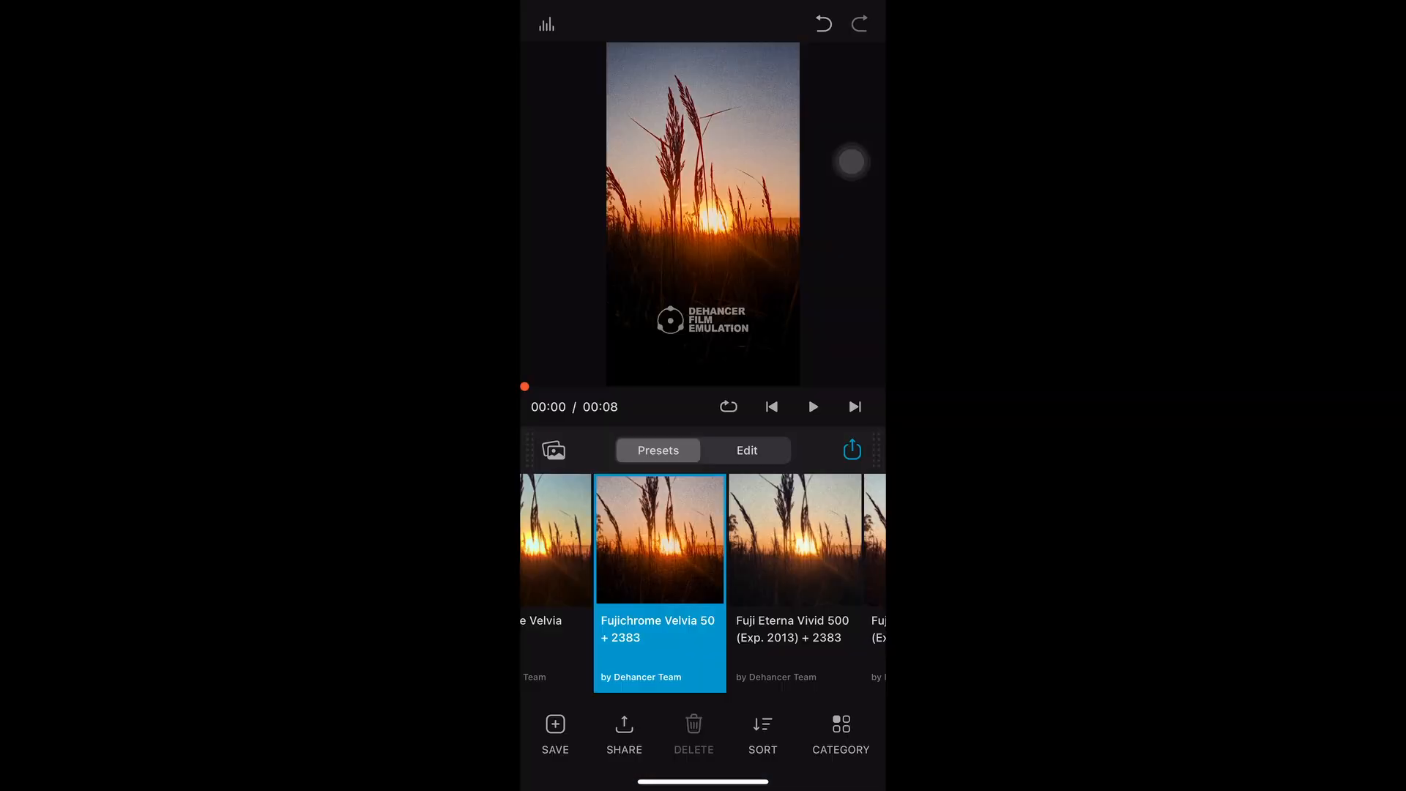
- Switch to the Dehancer mobile app and apply the ORWO Chrom Daylight film preset to the sunset clip
click(728, 556)
click(842, 557)
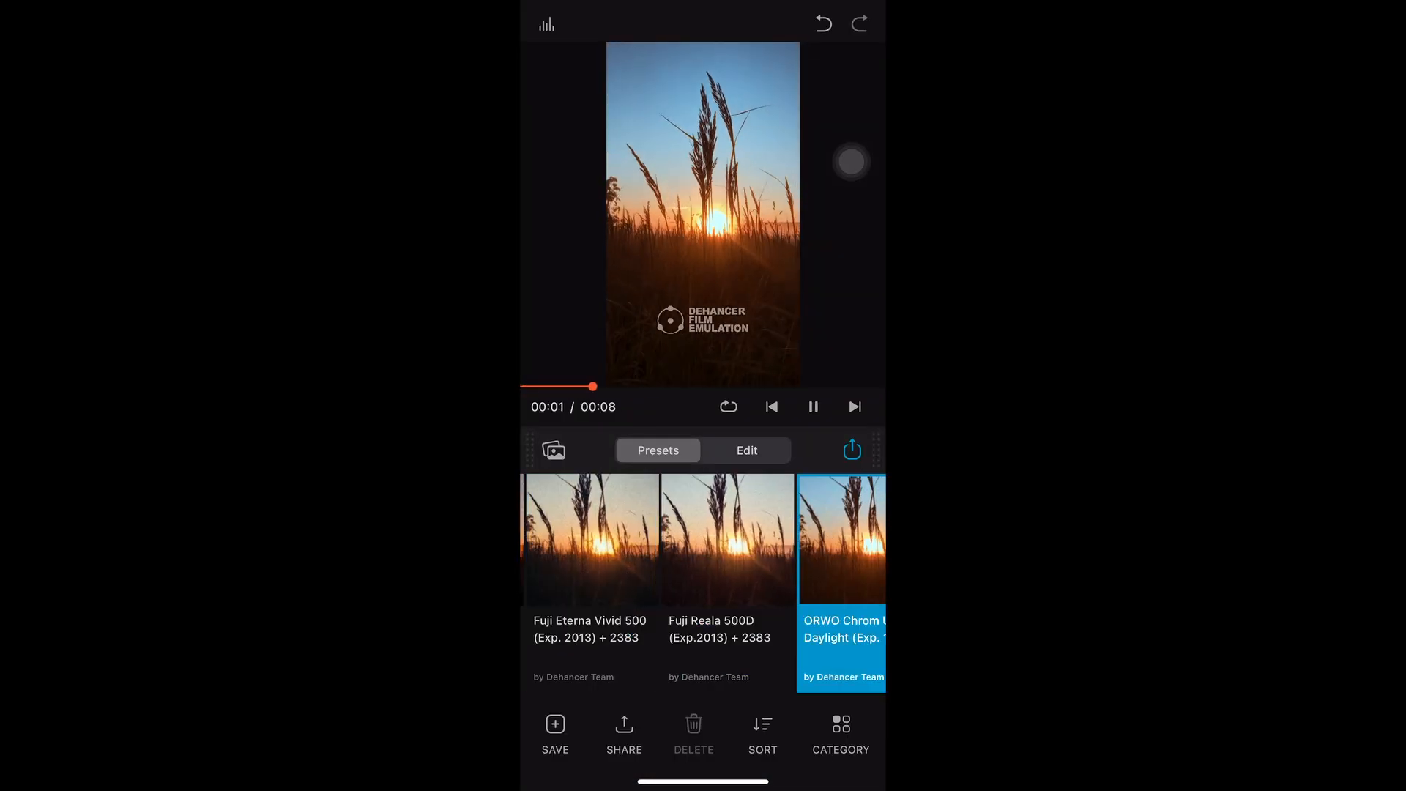
- Load the clip of the stone chapel on the seaside cliff into the Dehancer mobile app
click(554, 450)
click(702, 138)
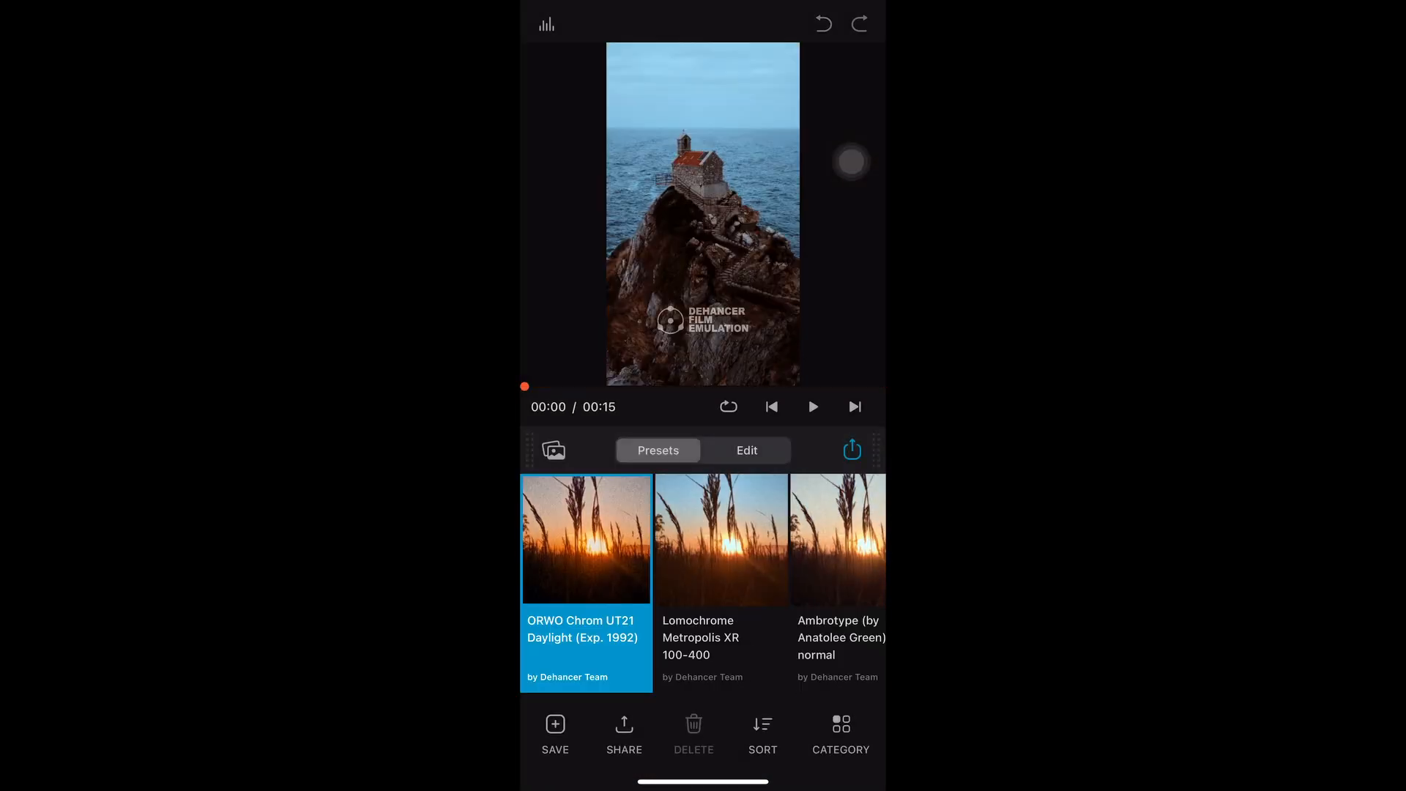
click(851, 161)
click(851, 161)
click(851, 161)
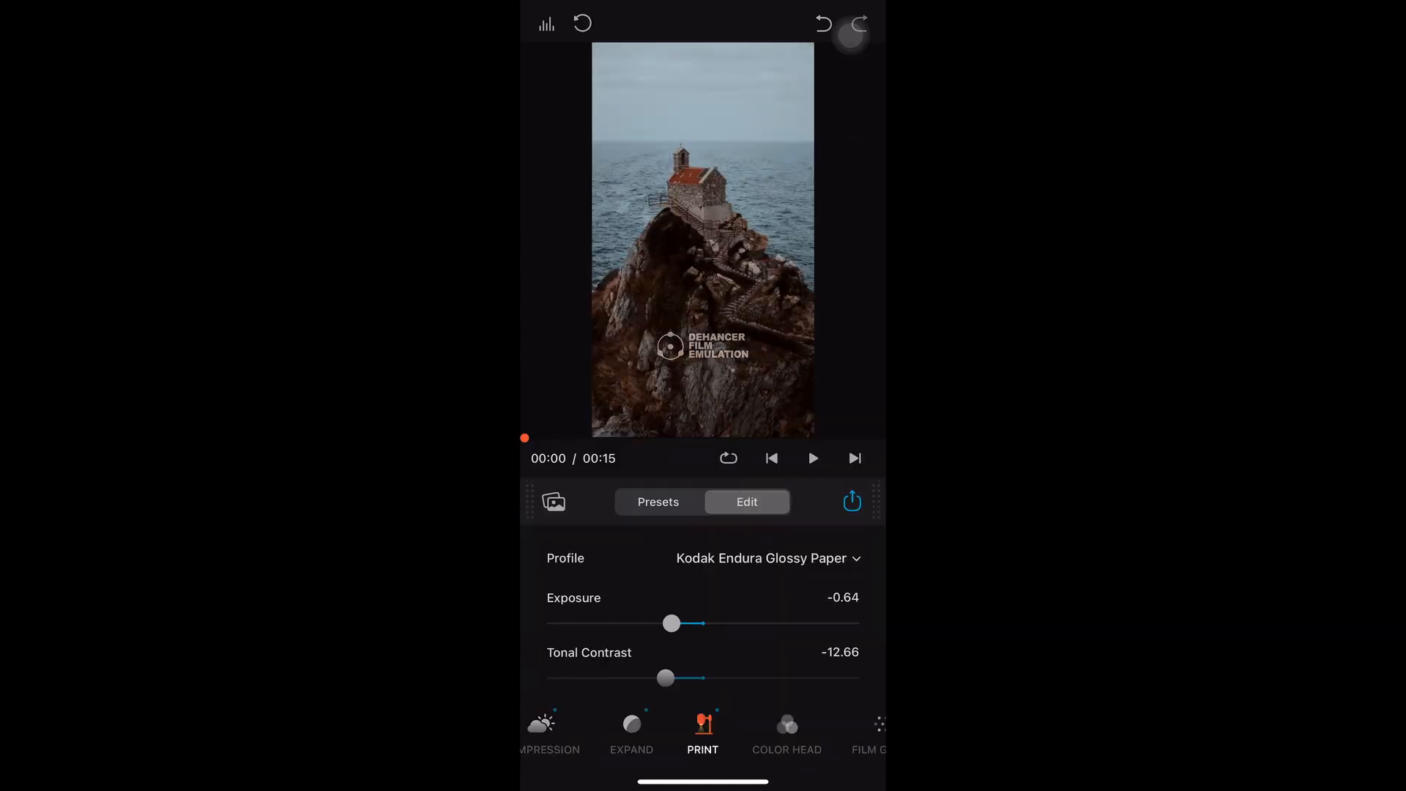
- Set the chapel clip's Print profile to Fujifilm 3513 Print film and raise the Print exposure
click(838, 558)
click(671, 453)
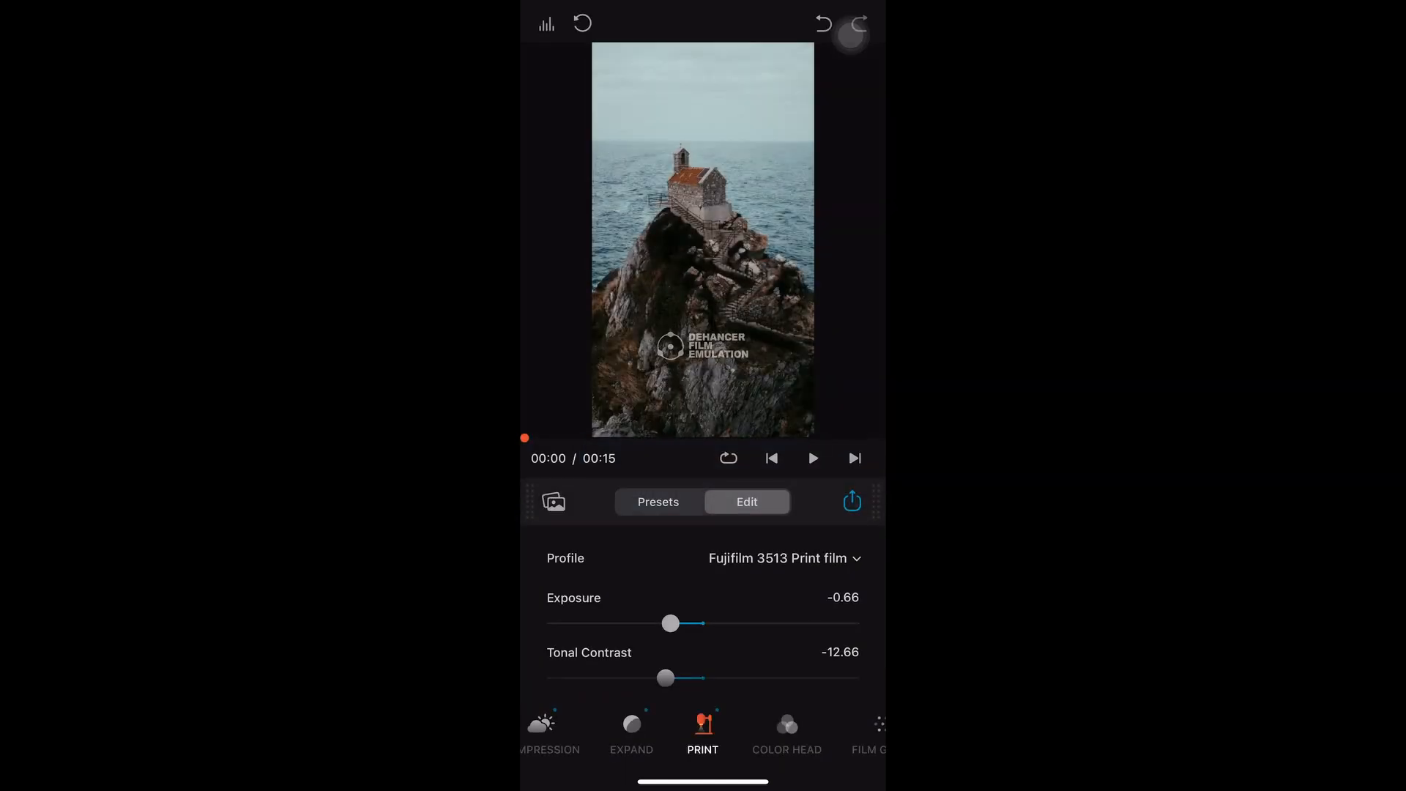
drag(671, 623, 686, 623)
scroll(703, 615, down, 3)
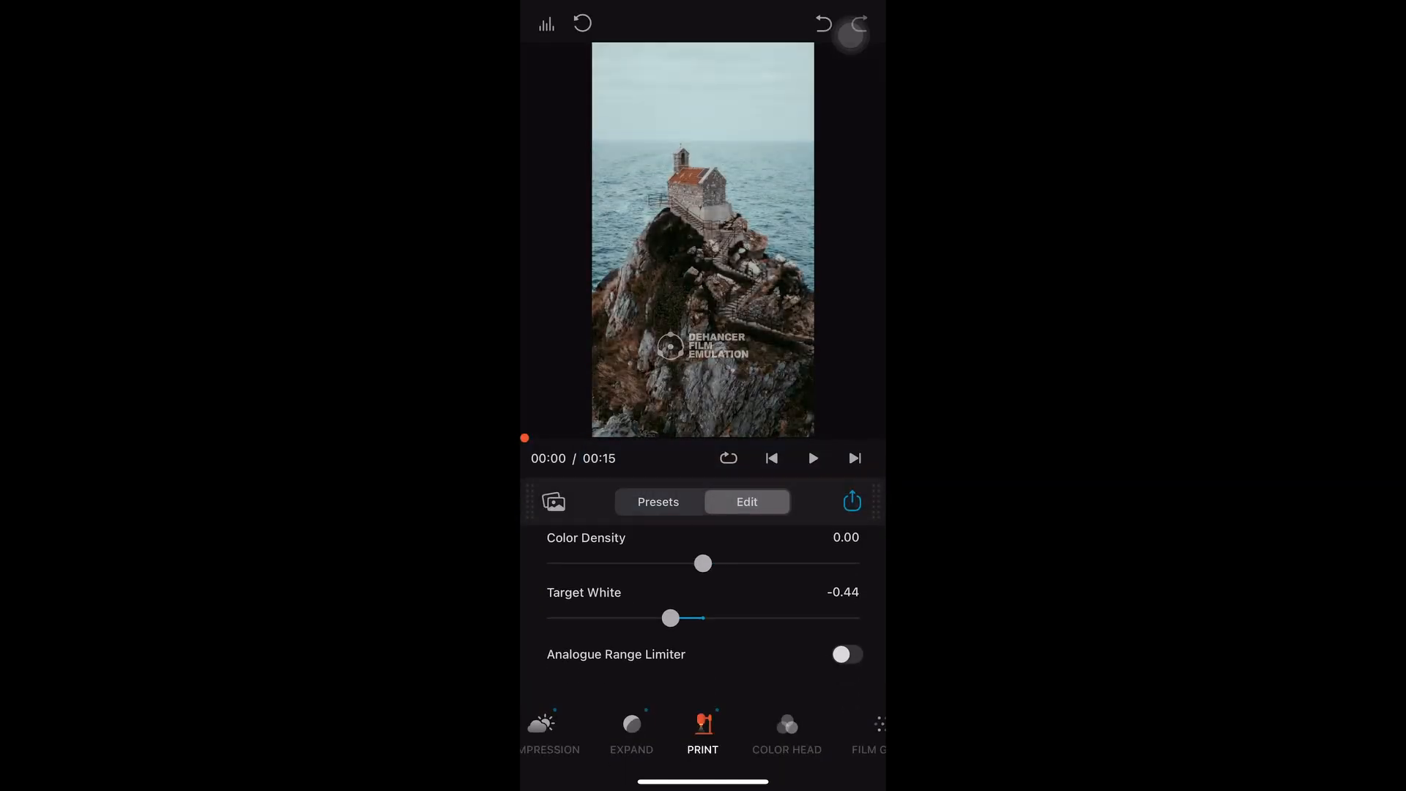
- Go back to the presets and compare the sunset clip's original look with its last Cinestill 50D edits
click(658, 502)
click(568, 542)
click(685, 542)
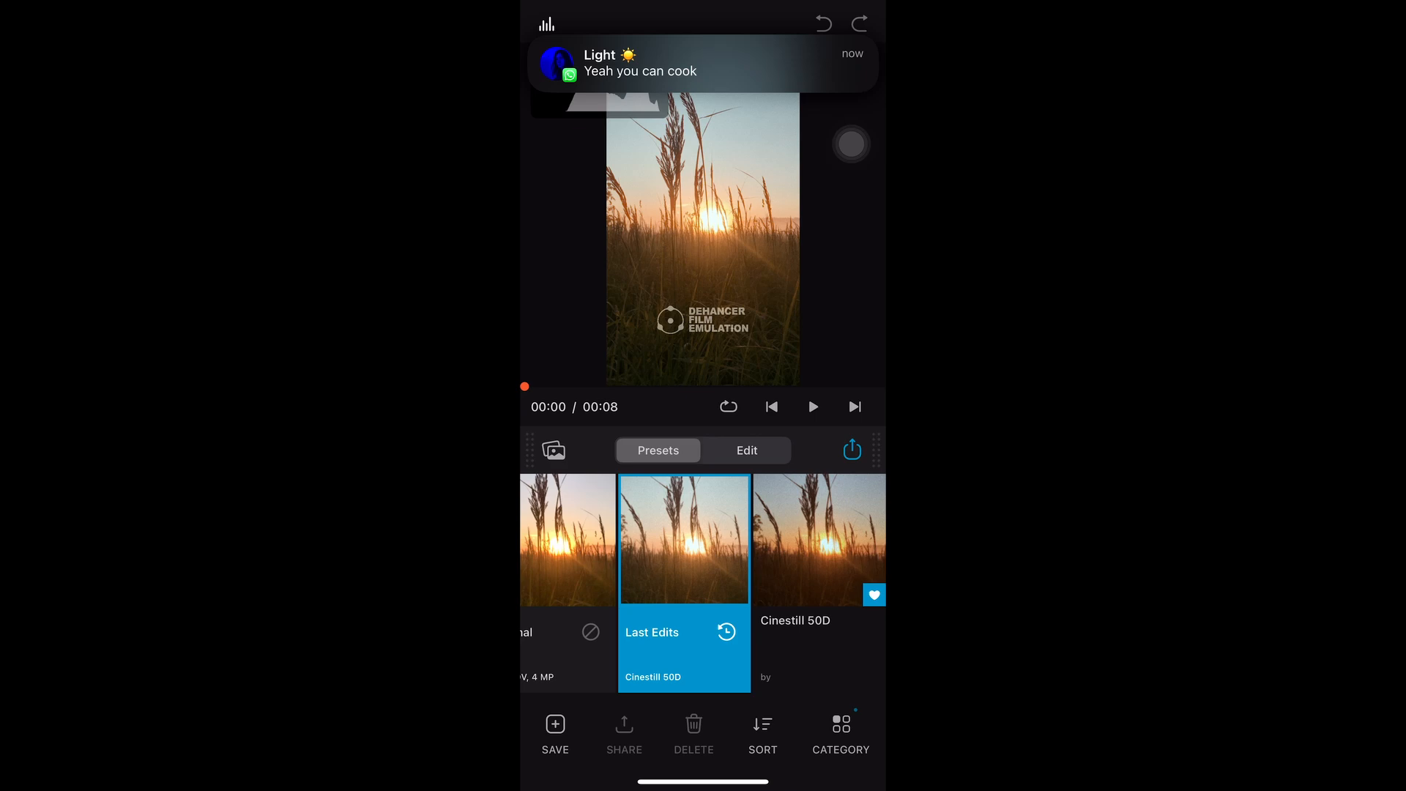
click(568, 542)
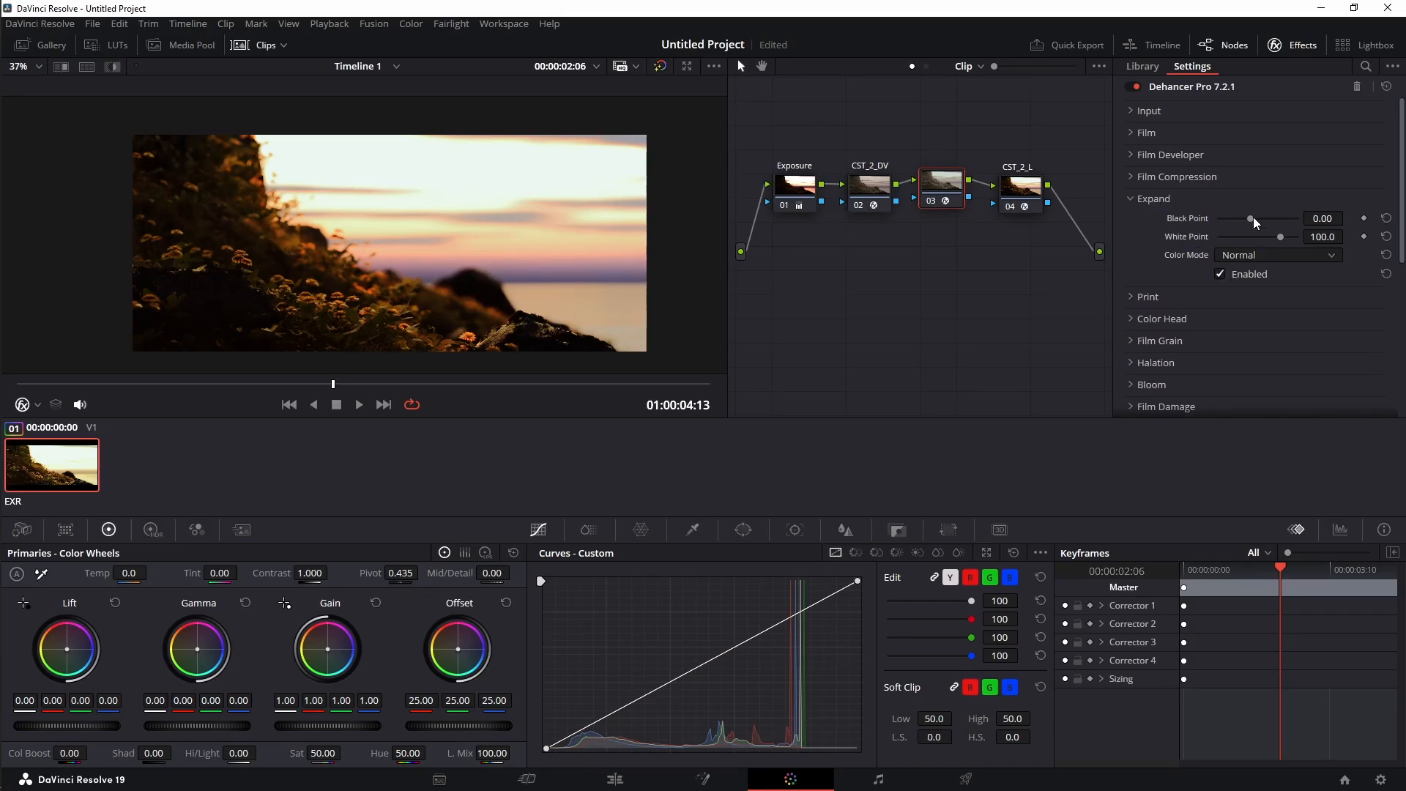
- Switch to DaVinci Resolve and adjust the Dehancer Expand black point, raising the white point to about 106.0
drag(1254, 217, 1286, 241)
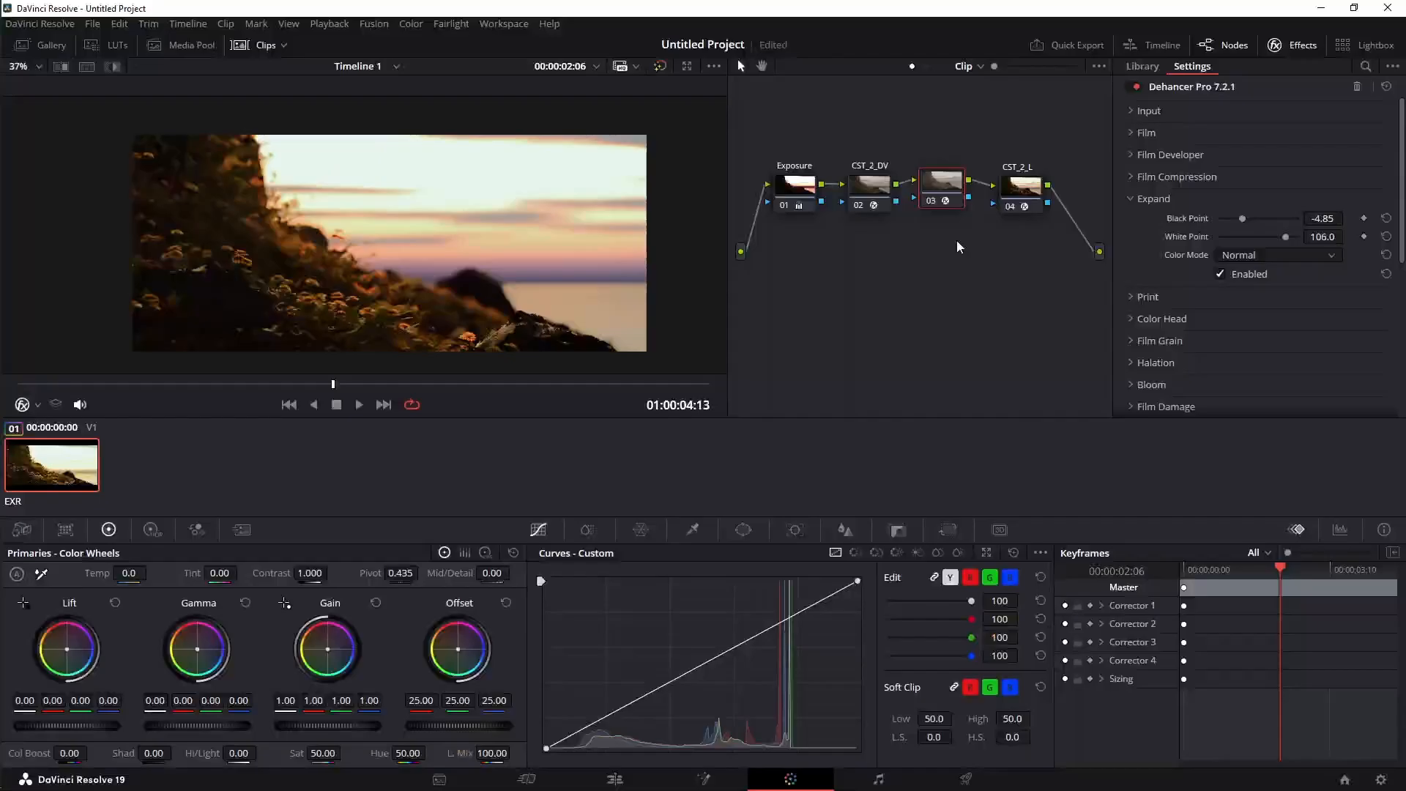
drag(1247, 218, 1256, 222)
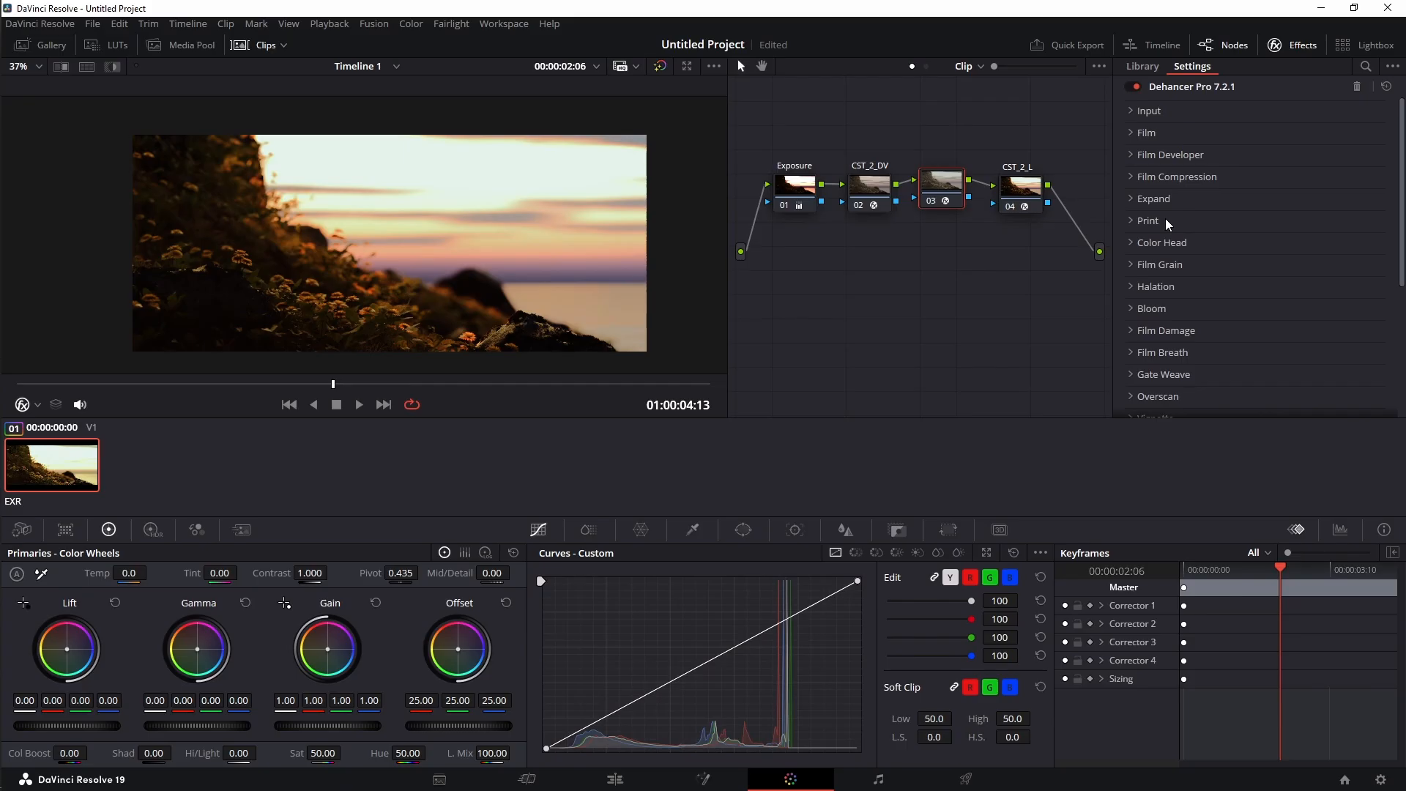
- Enable Print and try the Cineon Film Log and Kodak 2383 Print Film profiles before settling on Linear
click(1147, 220)
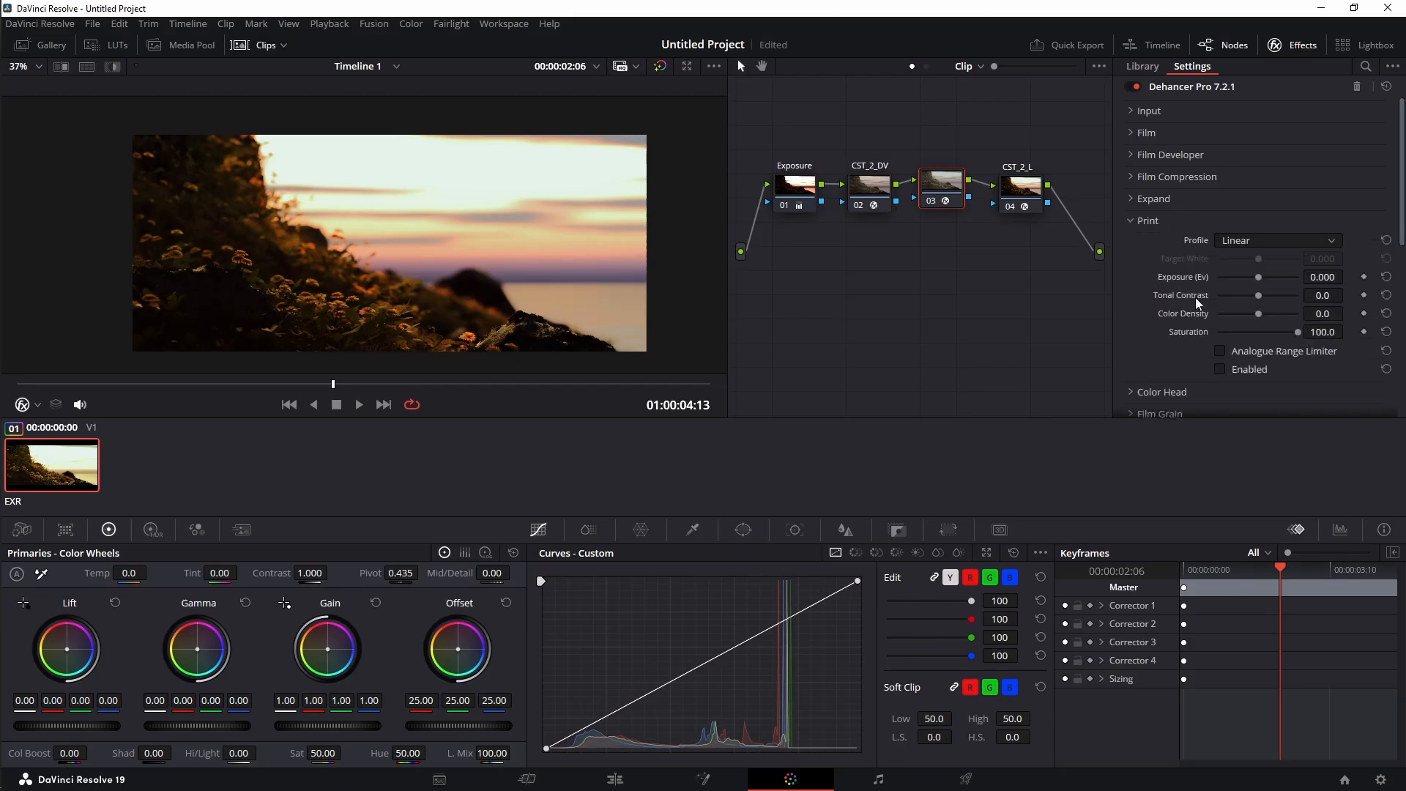
click(1219, 369)
click(1250, 243)
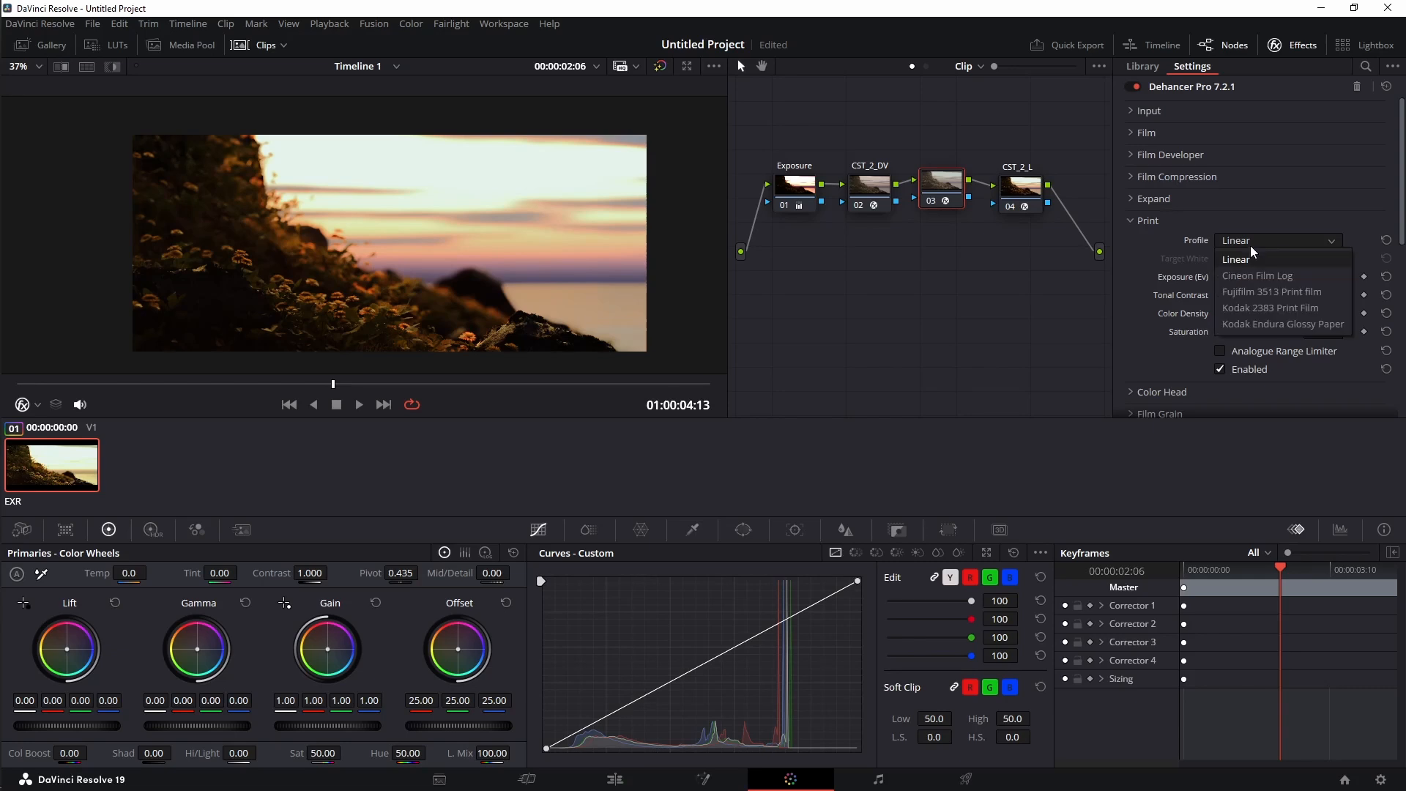
click(1242, 276)
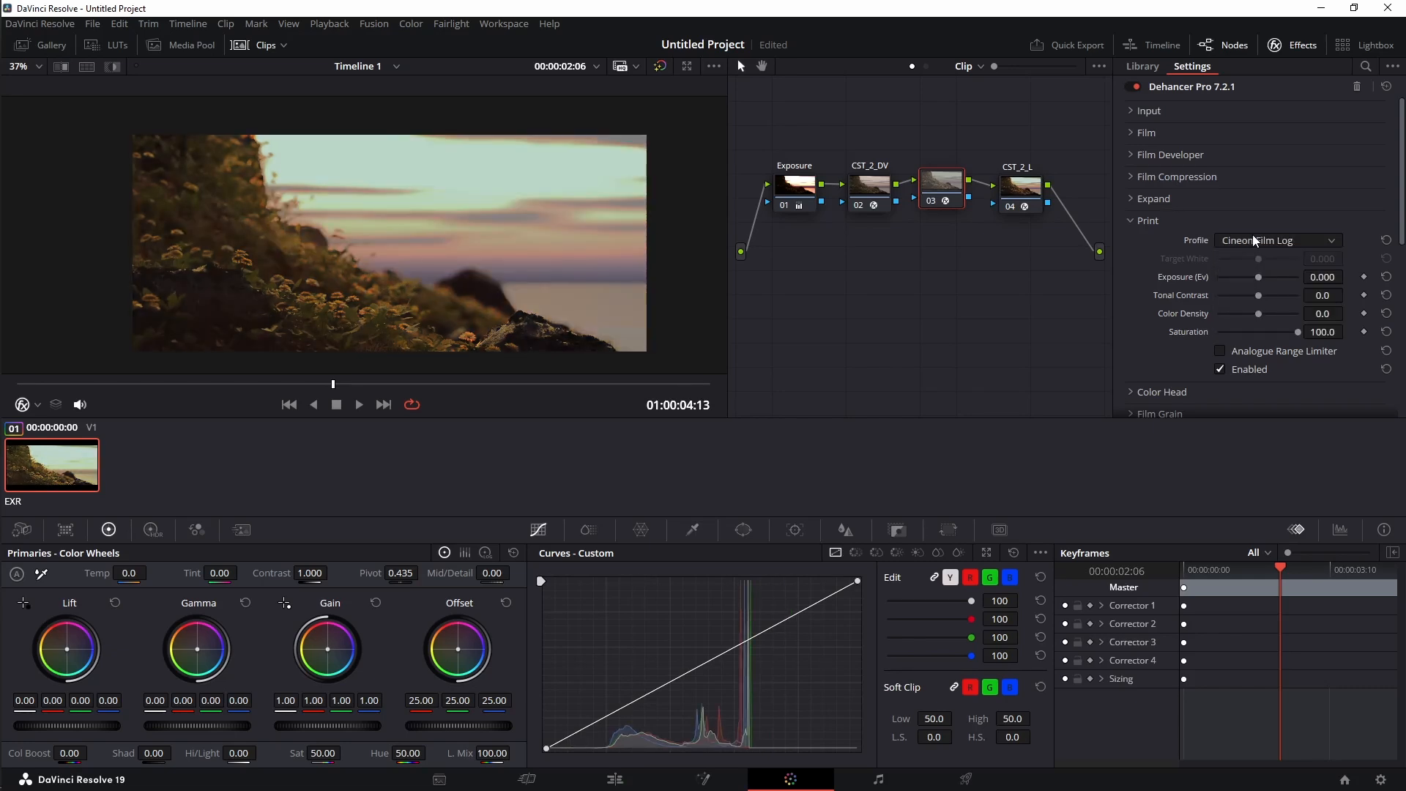
scroll(1253, 241, down, 1)
scroll(1253, 240, down, 1)
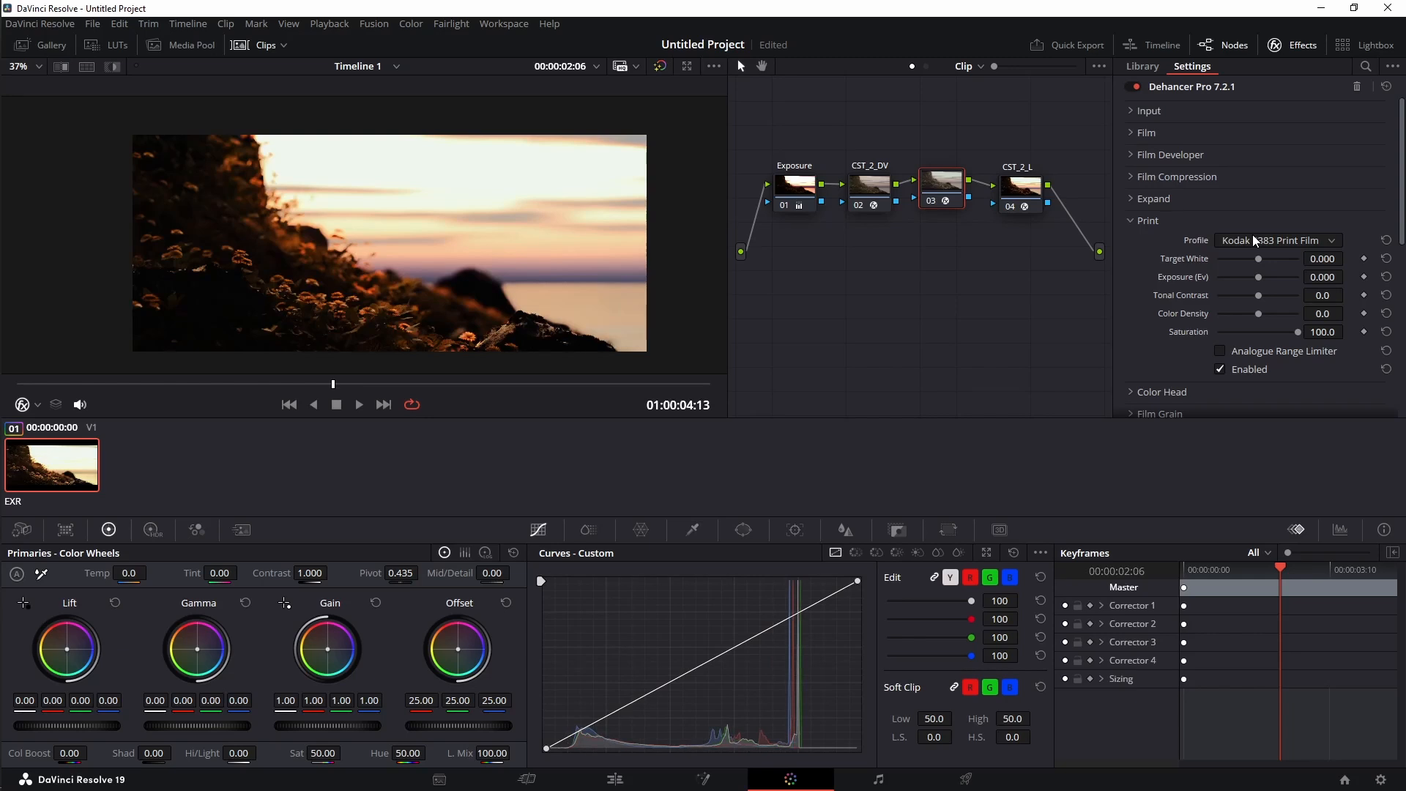
scroll(1252, 240, up, 2)
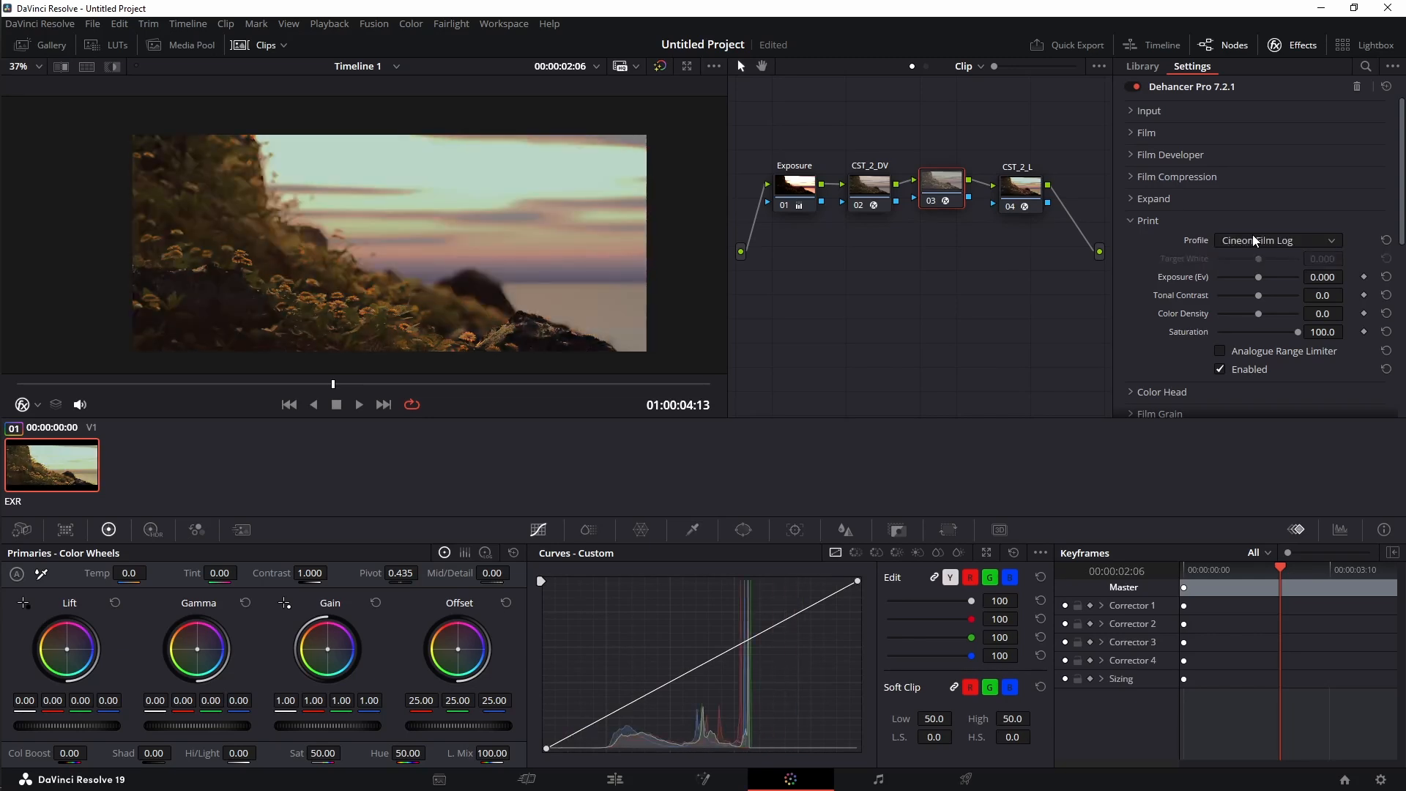
scroll(1253, 236, up, 1)
scroll(1257, 279, down, 3)
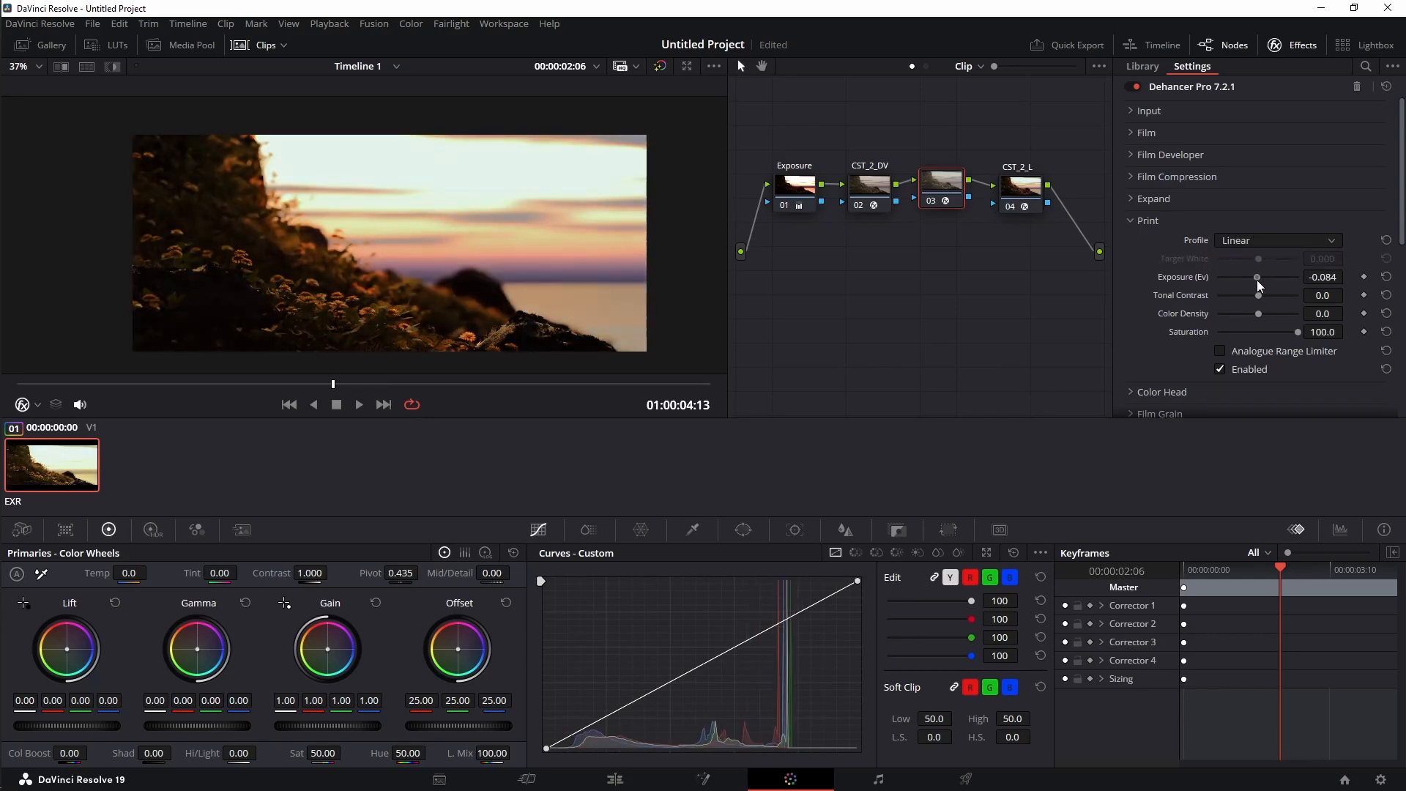
- Lower the Print exposure to about -0.357 and tonal contrast to about -9.6, and reset color density to 0.0
scroll(1255, 282, down, 1)
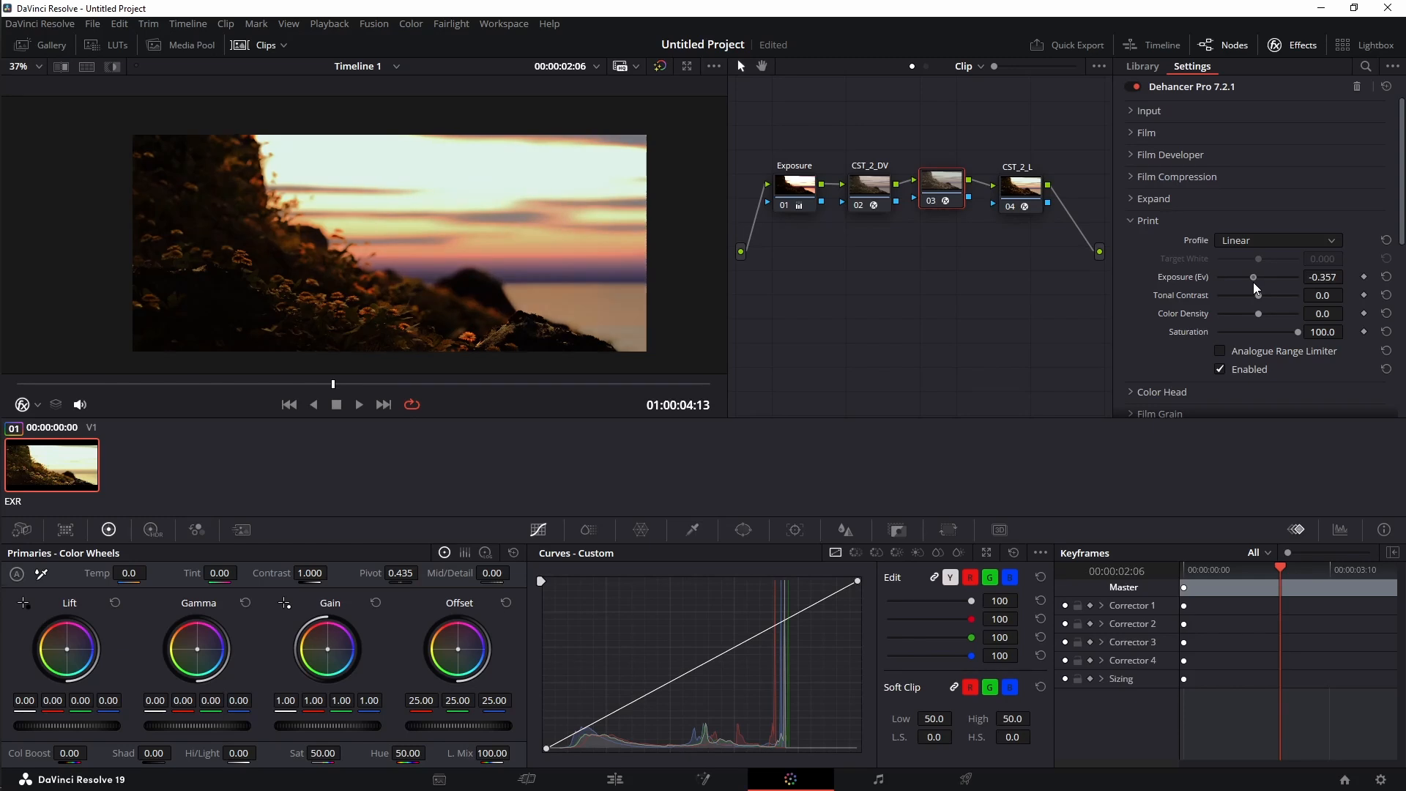
mouse_move(1260, 297)
mouse_down()
mouse_move(1245, 299)
mouse_move(1269, 314)
mouse_move(1225, 318)
mouse_move(1256, 318)
mouse_up()
click(1386, 313)
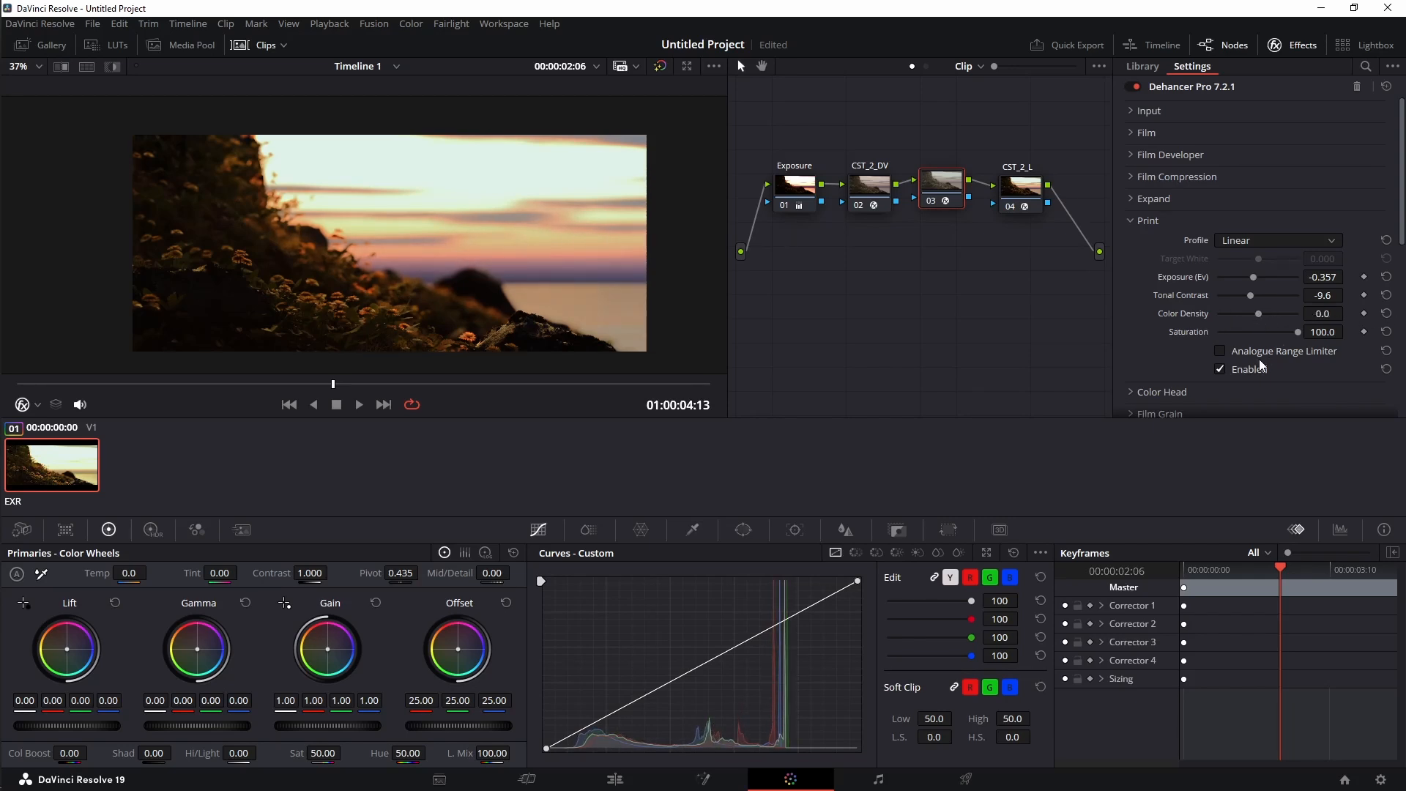
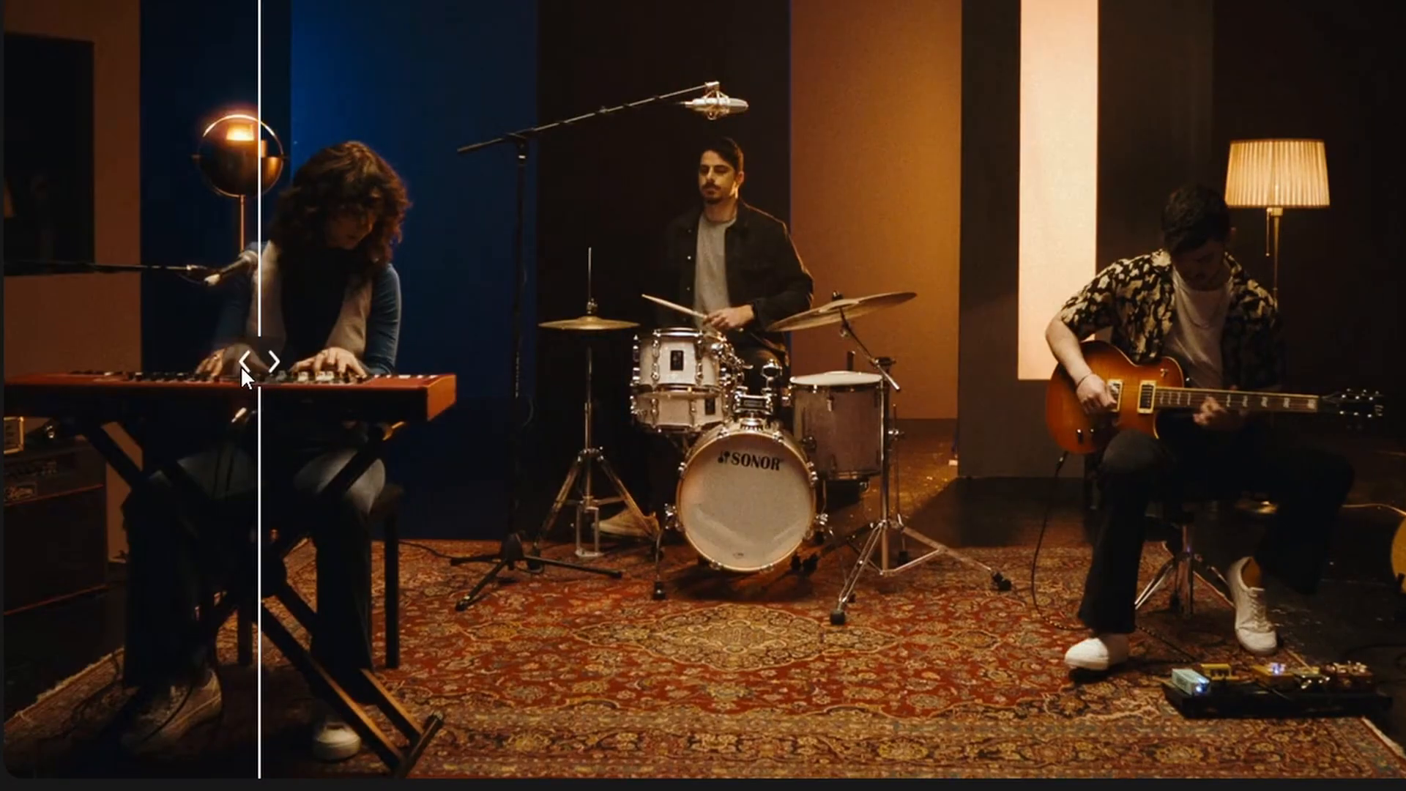
drag(43, 384, 289, 396)
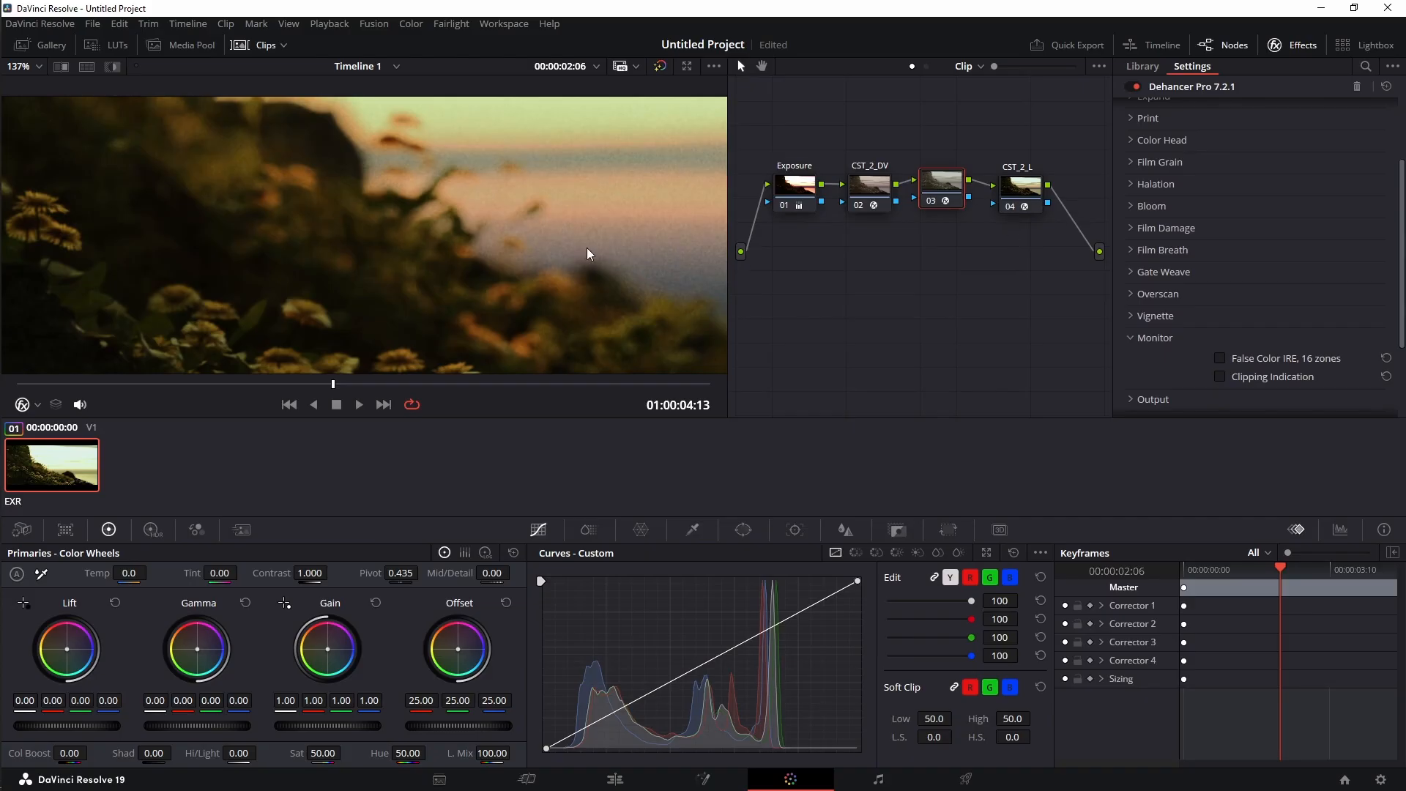
- Enable Halation with the 8 mm No Remjet profile and compare the whole frame with the effect off and on
click(1156, 186)
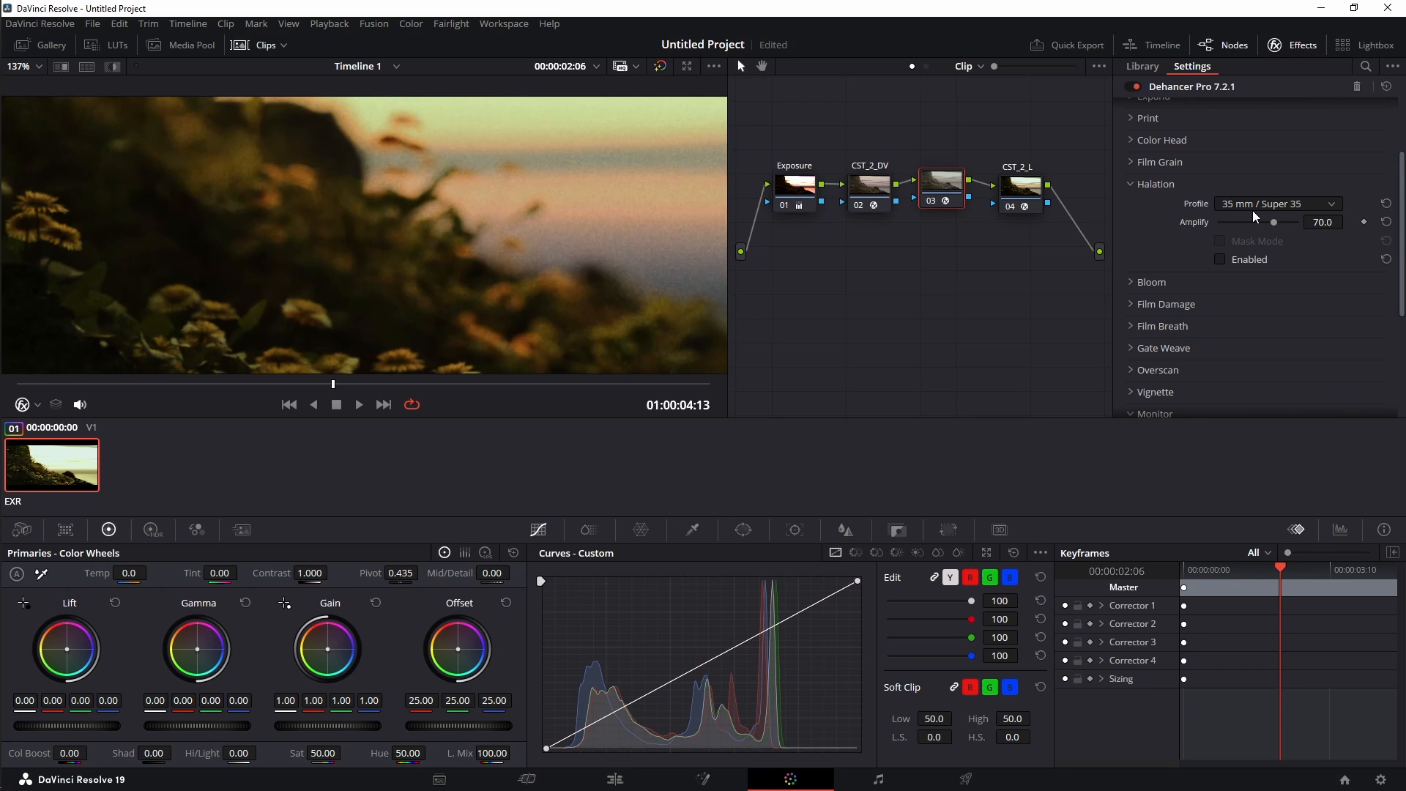
click(1222, 259)
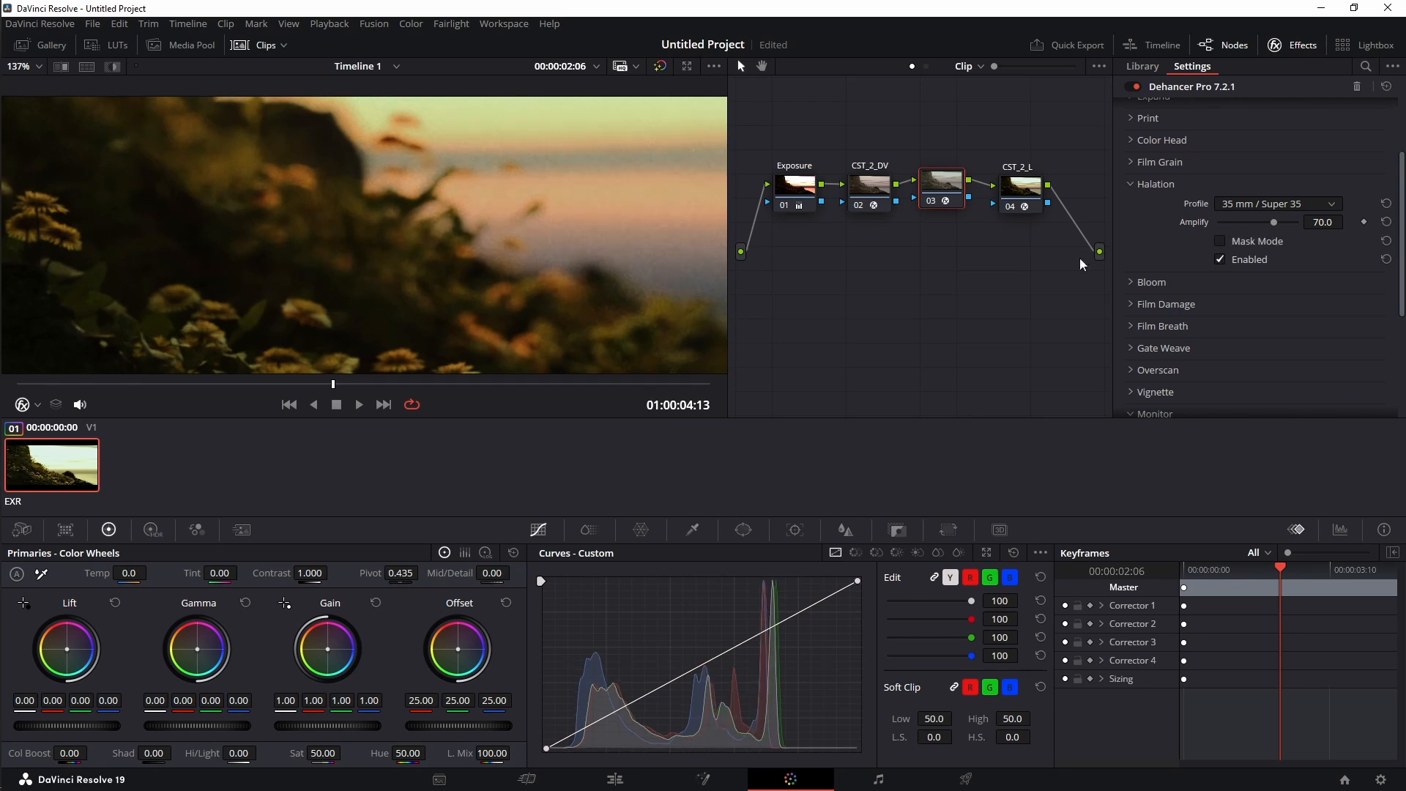
click(1267, 190)
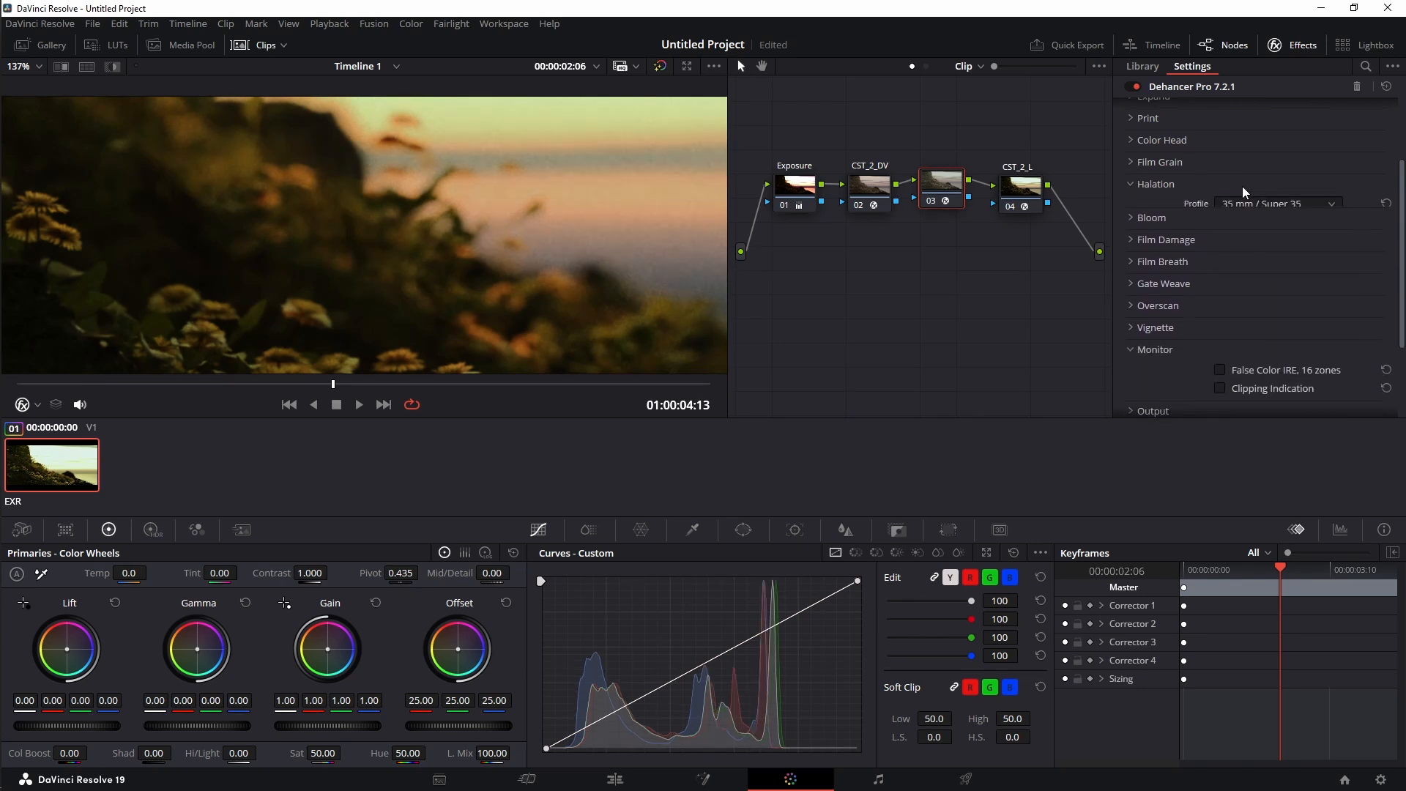
click(1242, 186)
click(1268, 199)
click(1260, 304)
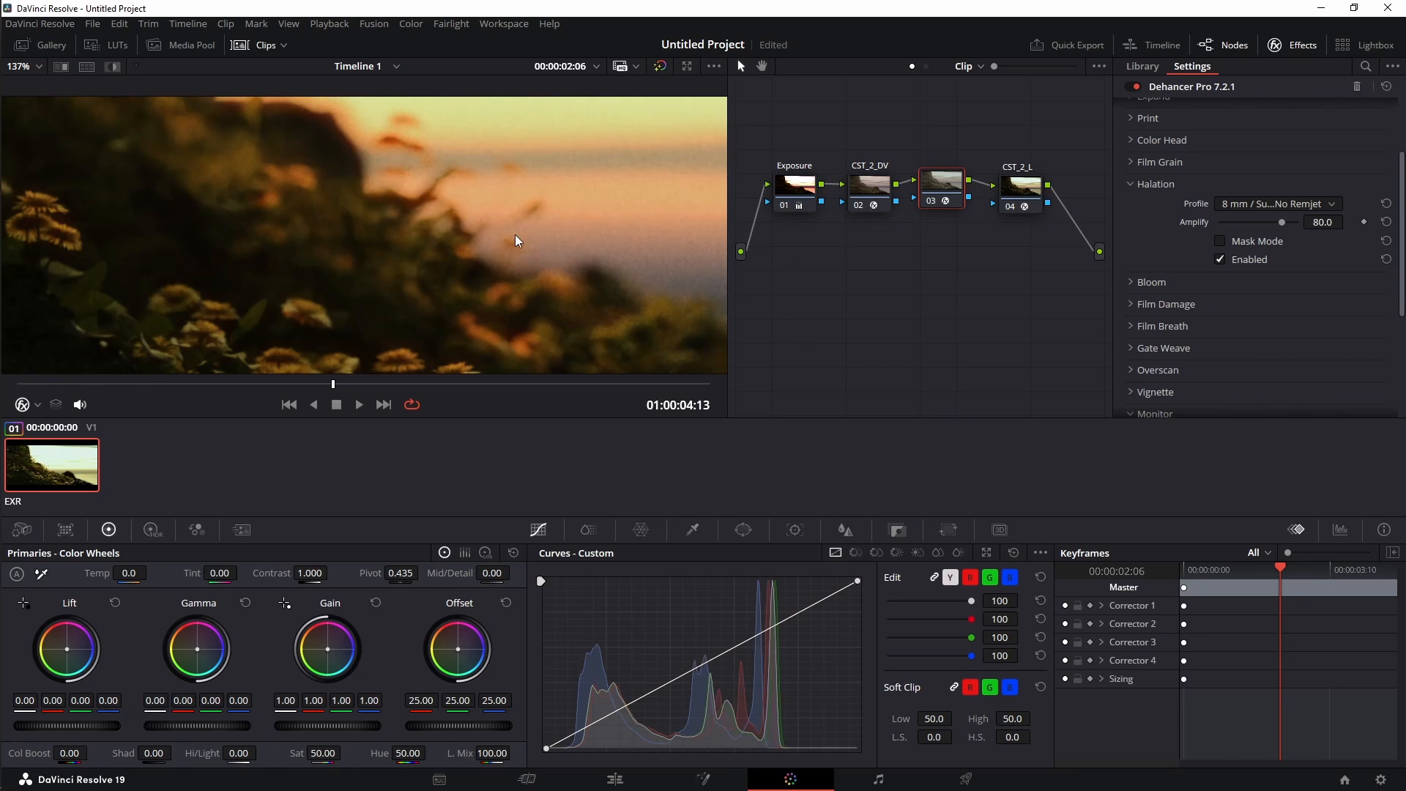
scroll(517, 239, down, 5)
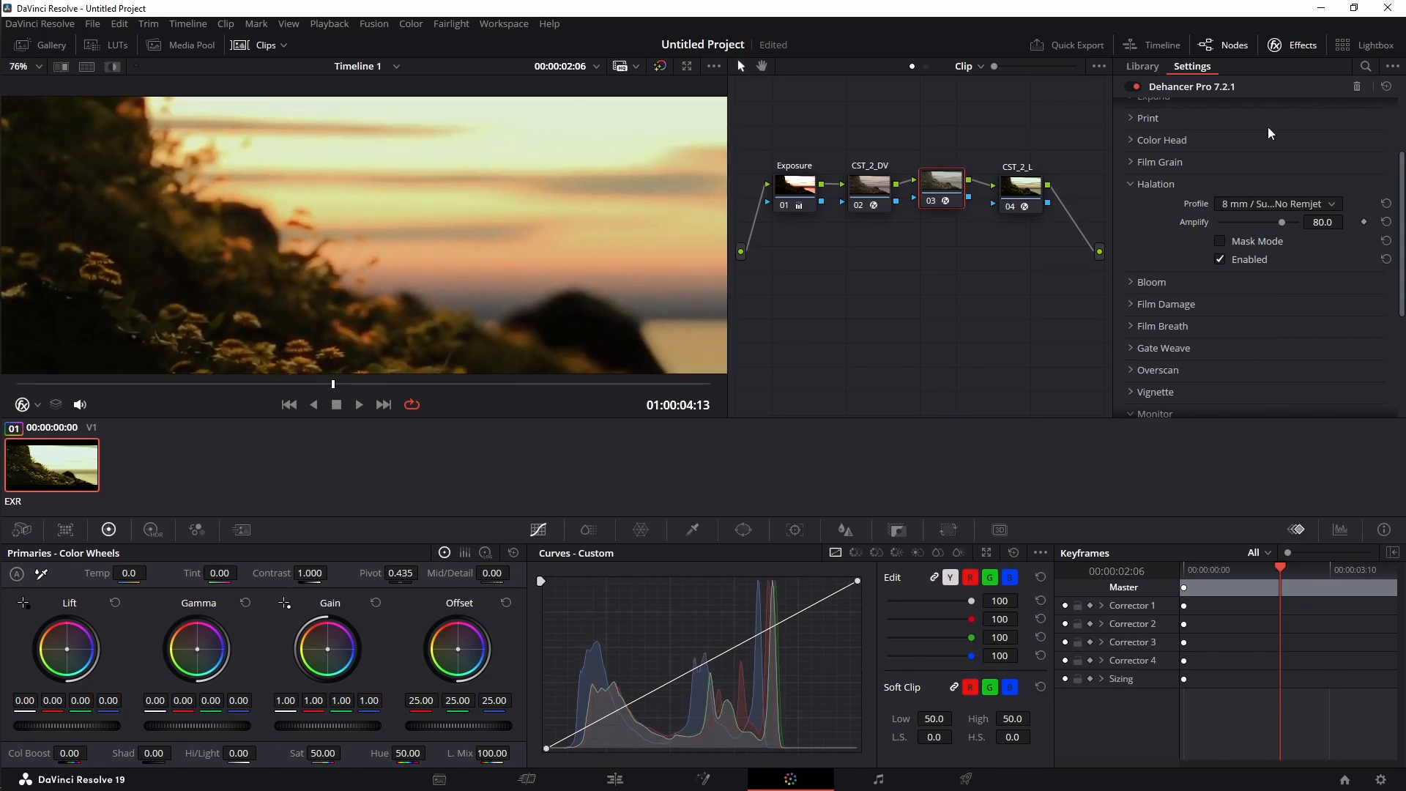
scroll(513, 253, down, 5)
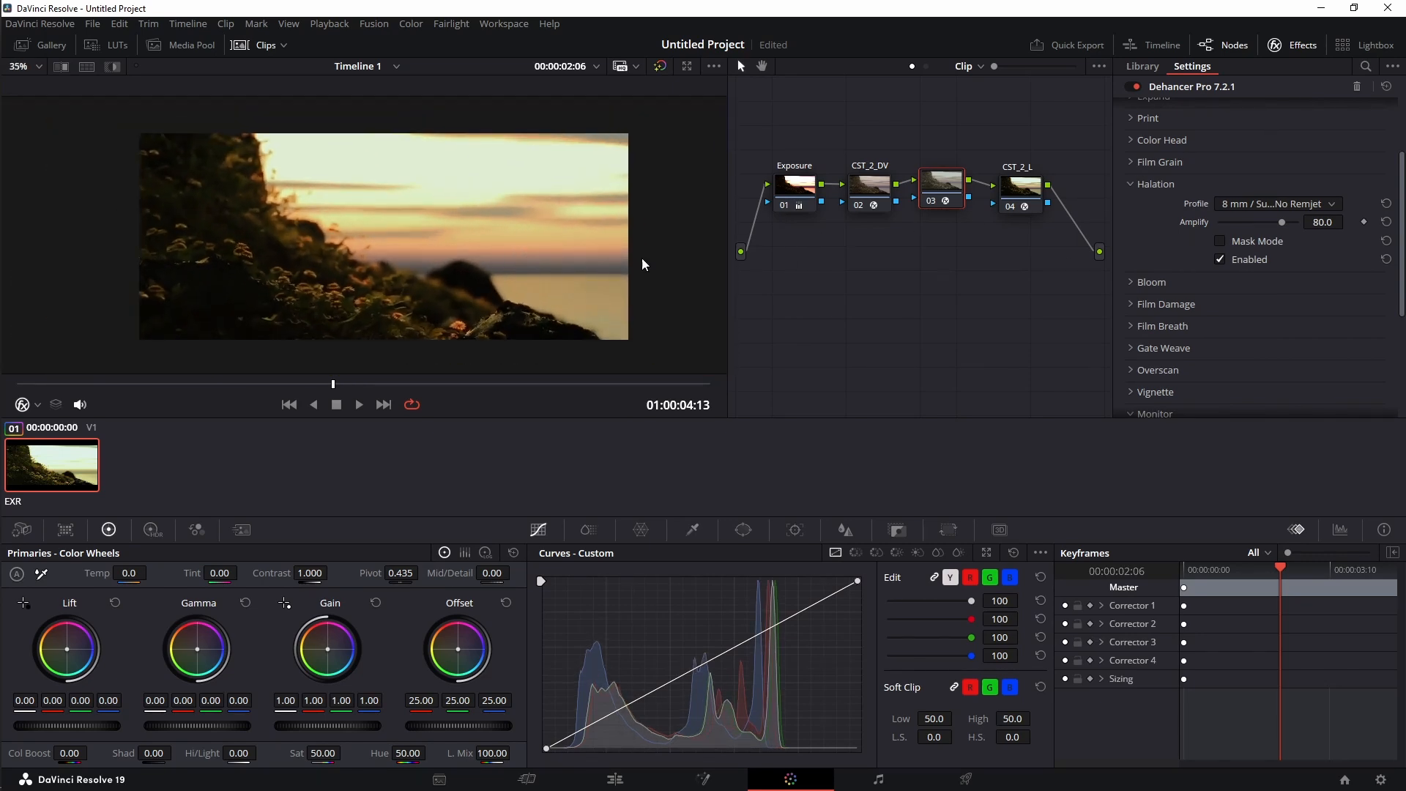
click(1225, 262)
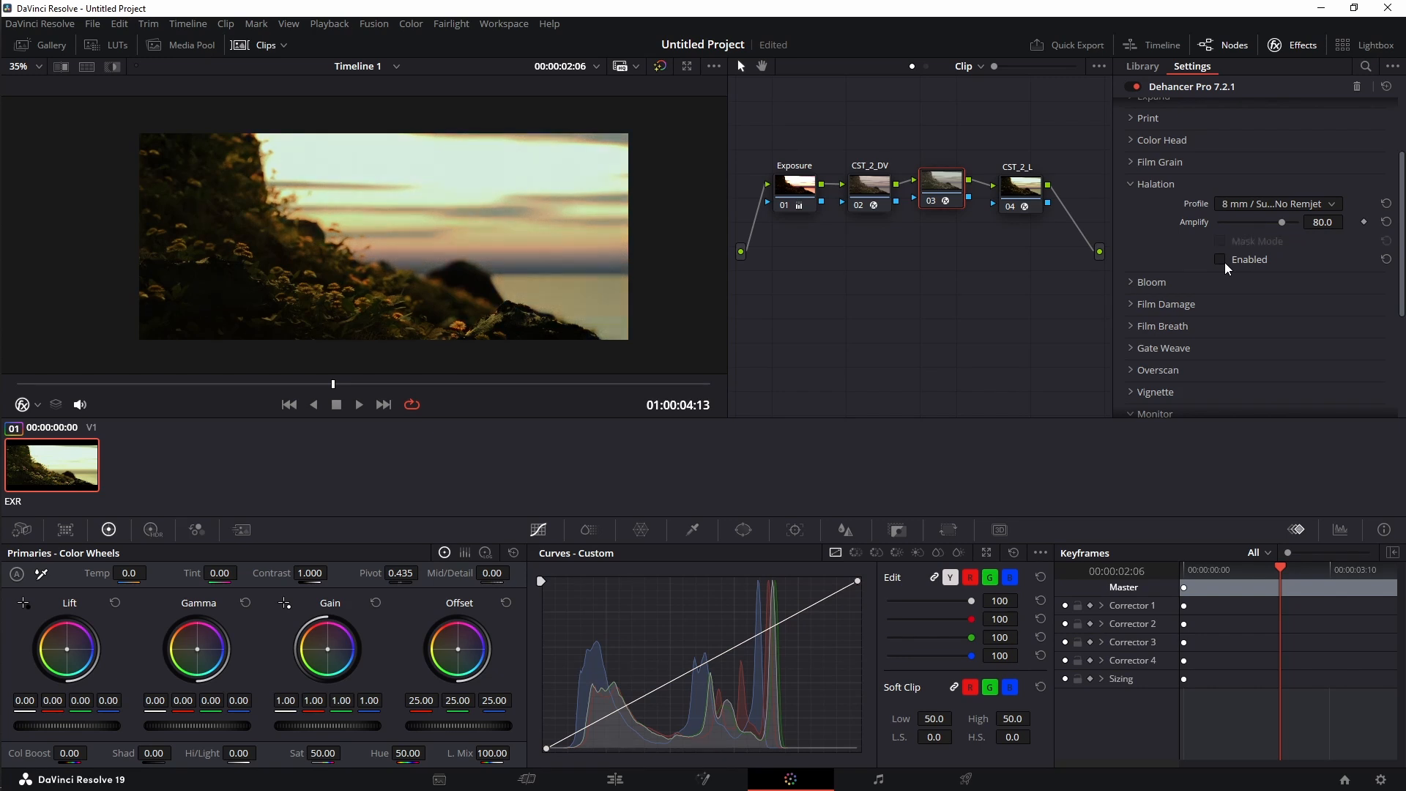
click(1225, 262)
click(1224, 262)
click(1224, 263)
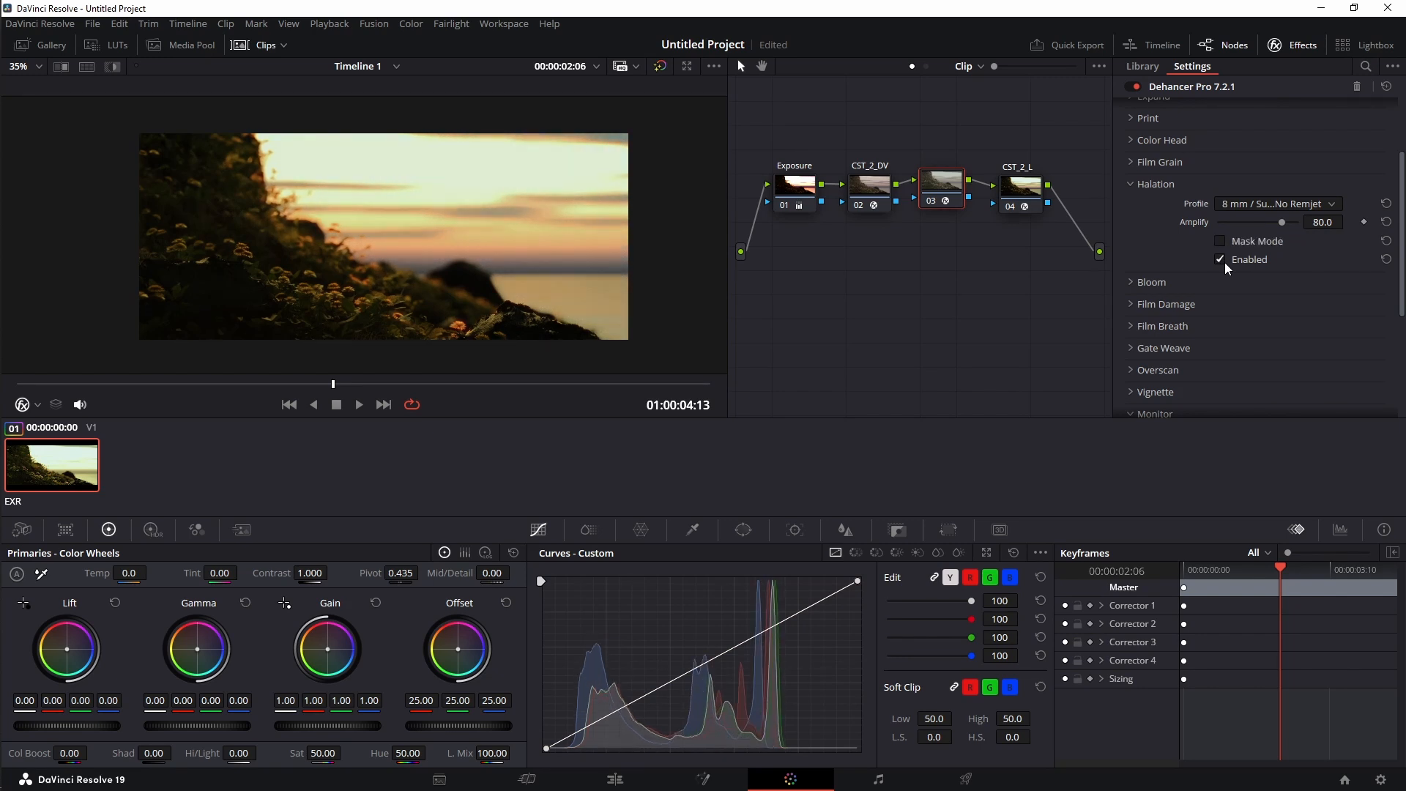
- Change the Halation profile to 8 mm / Super 8 and lower Amplify to about 16.5, comparing the effect off and on
click(1272, 203)
click(1259, 245)
click(1218, 262)
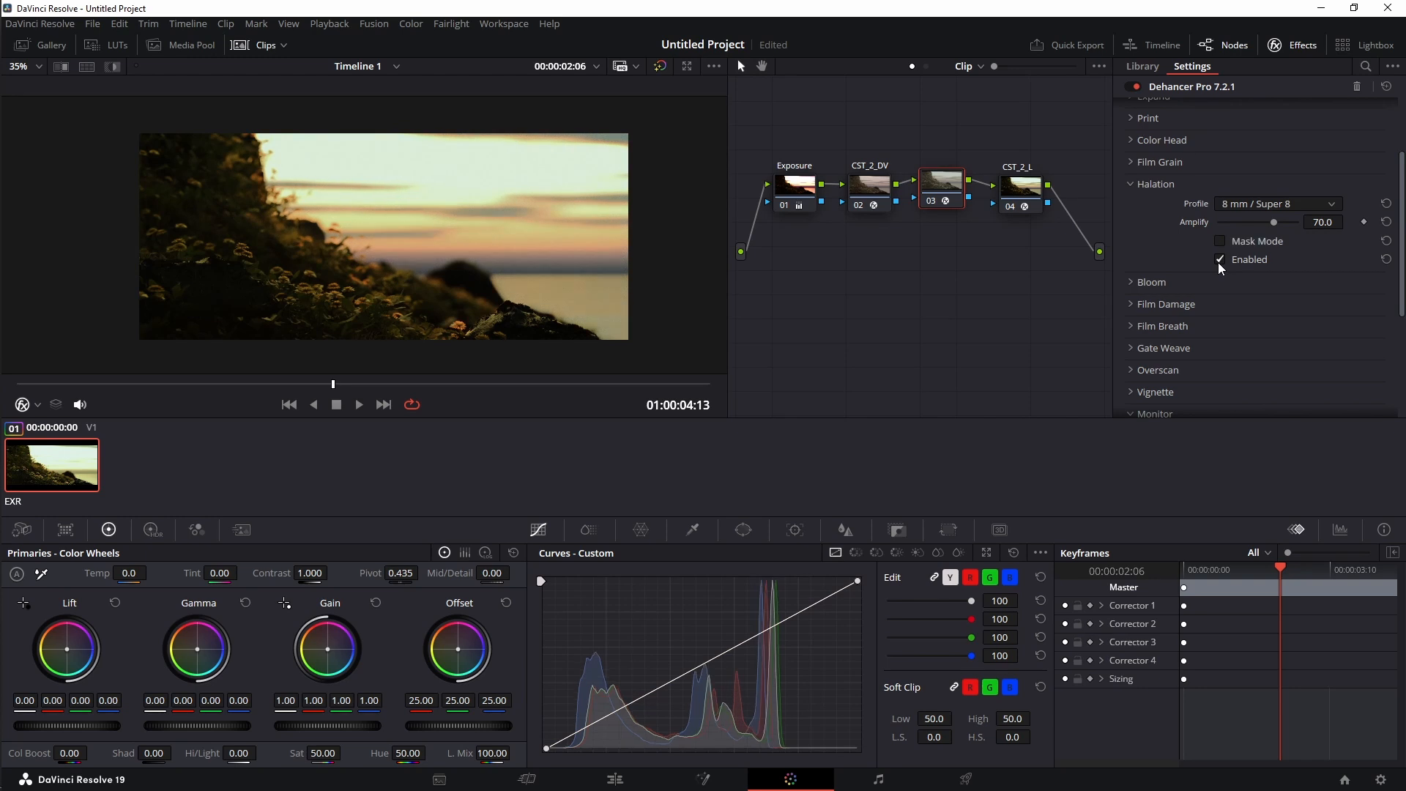
click(1219, 262)
drag(1277, 222, 1232, 225)
click(1227, 257)
click(1227, 258)
click(1226, 258)
click(1227, 258)
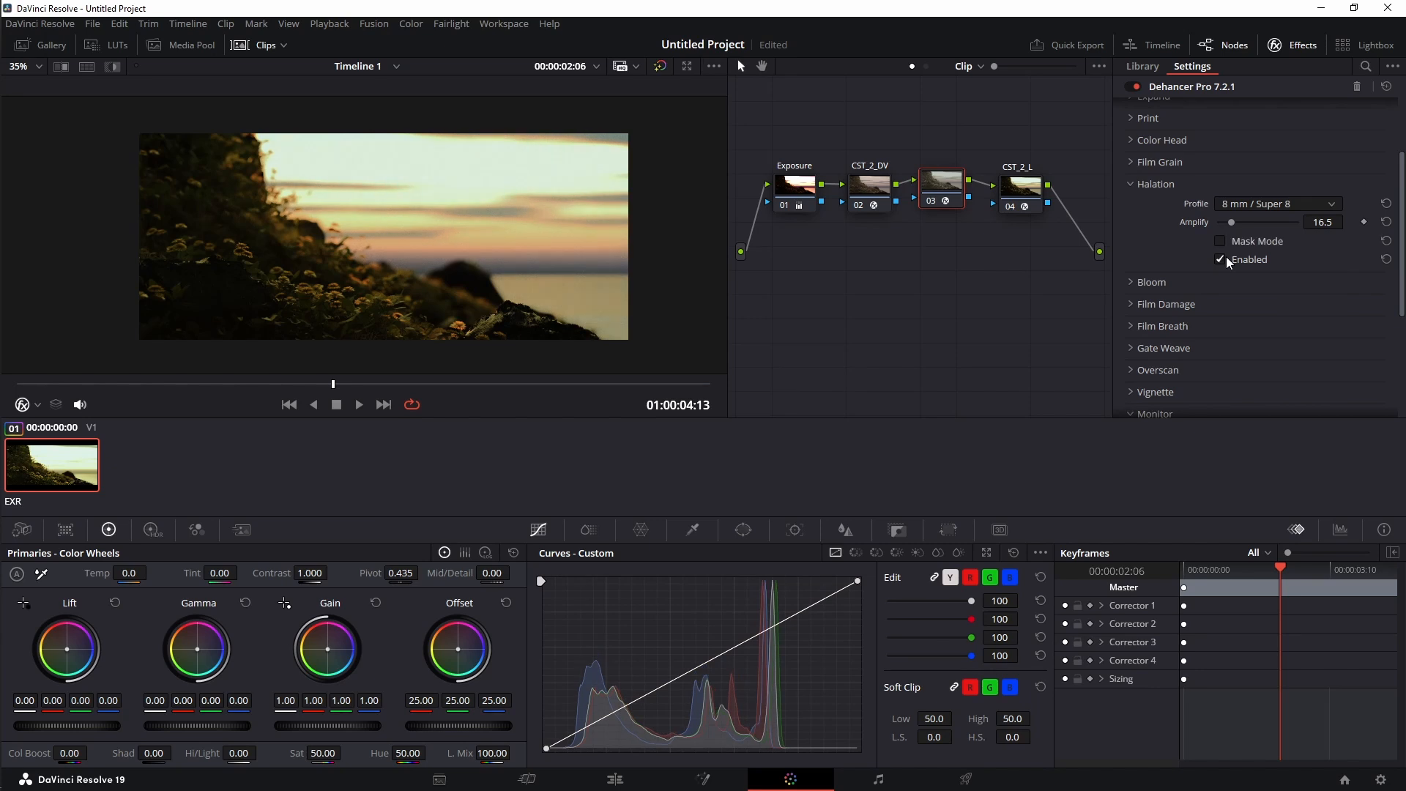
click(1175, 180)
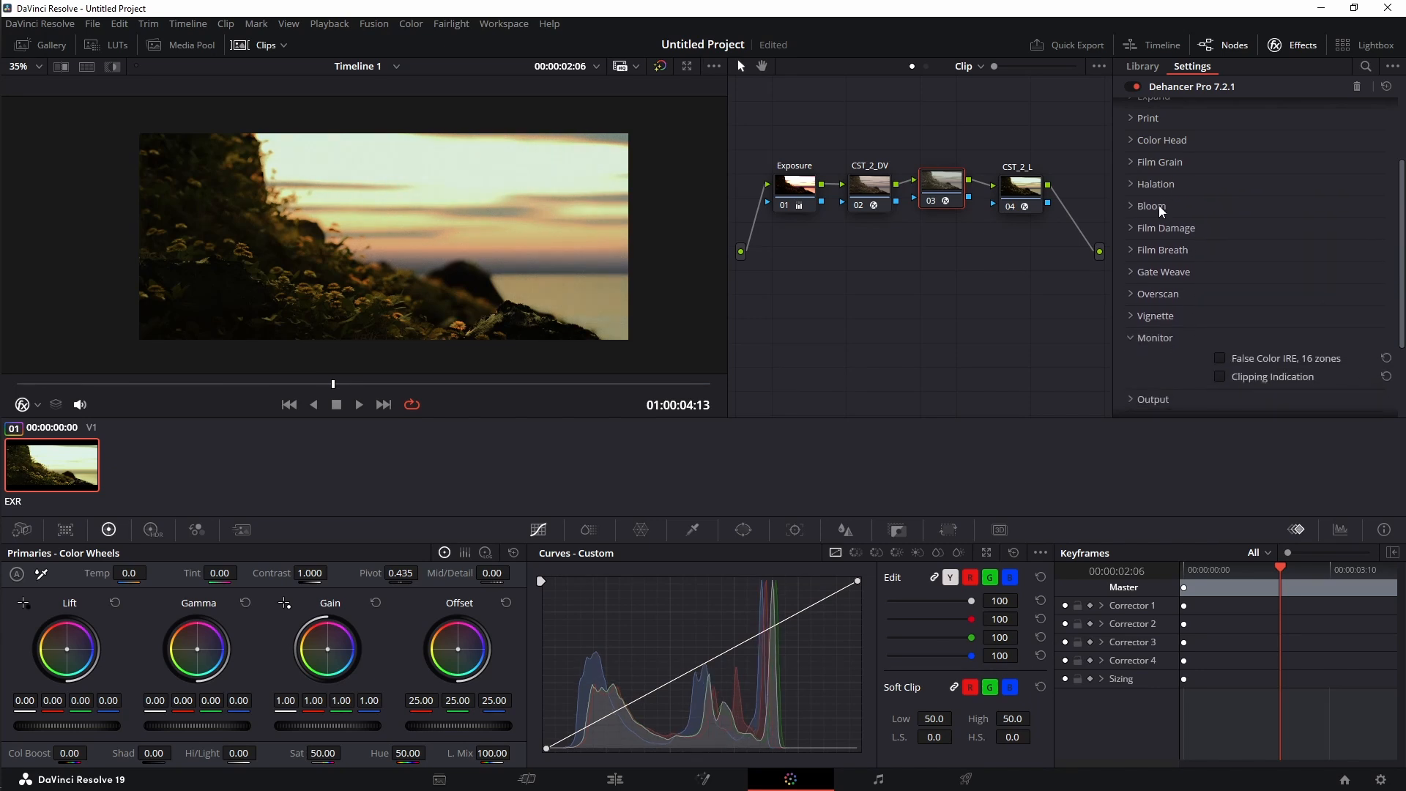
- Enable Bloom and set its profile to 8 mm / Super 8
click(1159, 205)
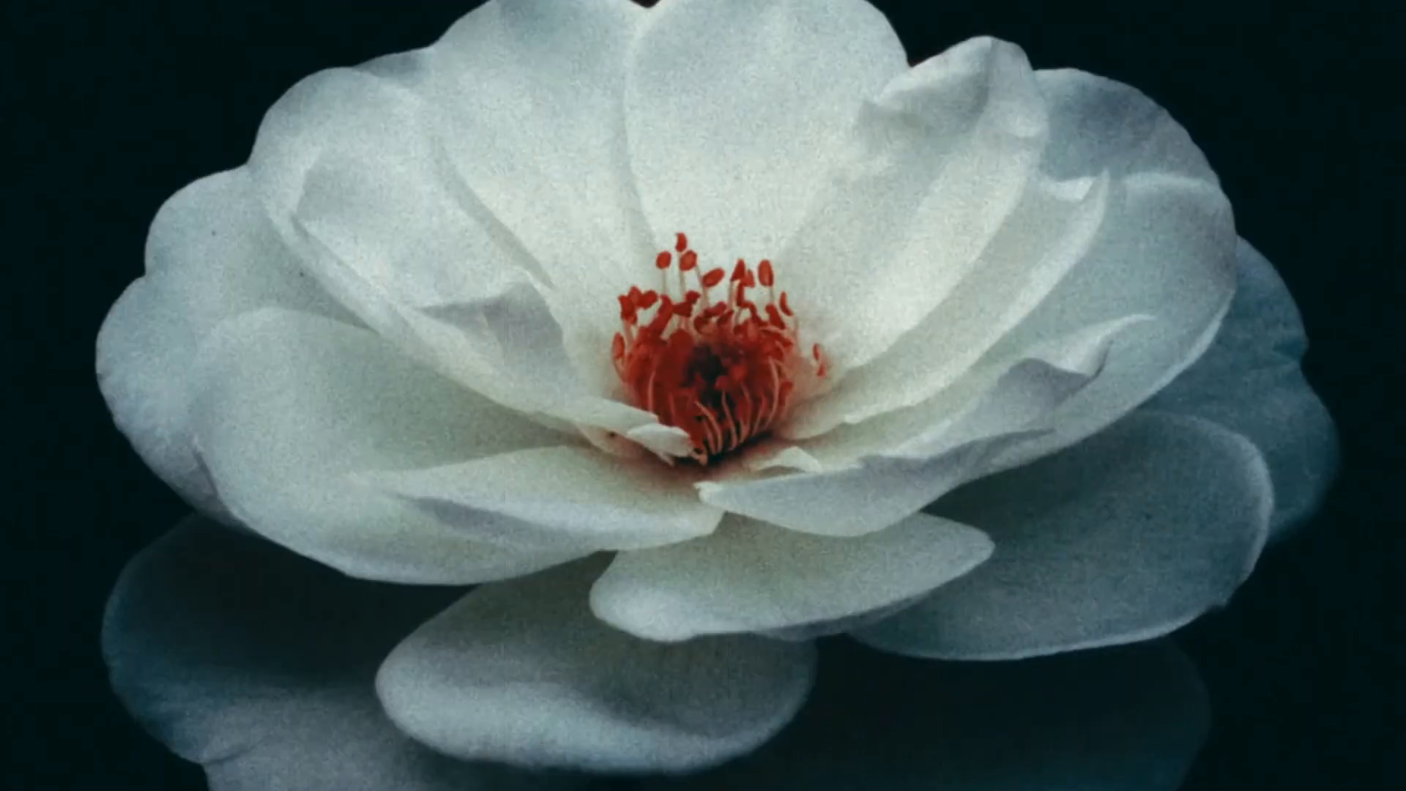
drag(3, 407, 203, 550)
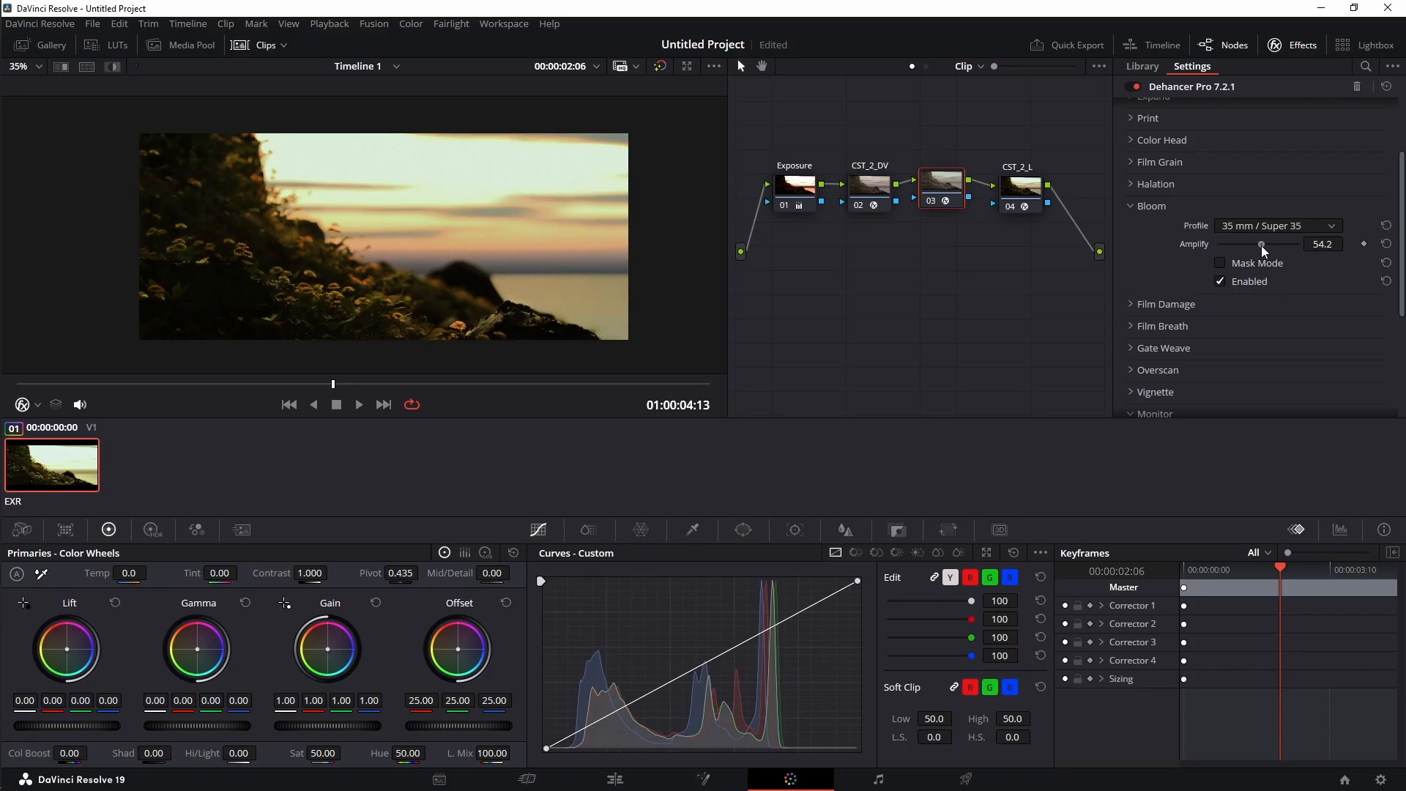
click(1295, 225)
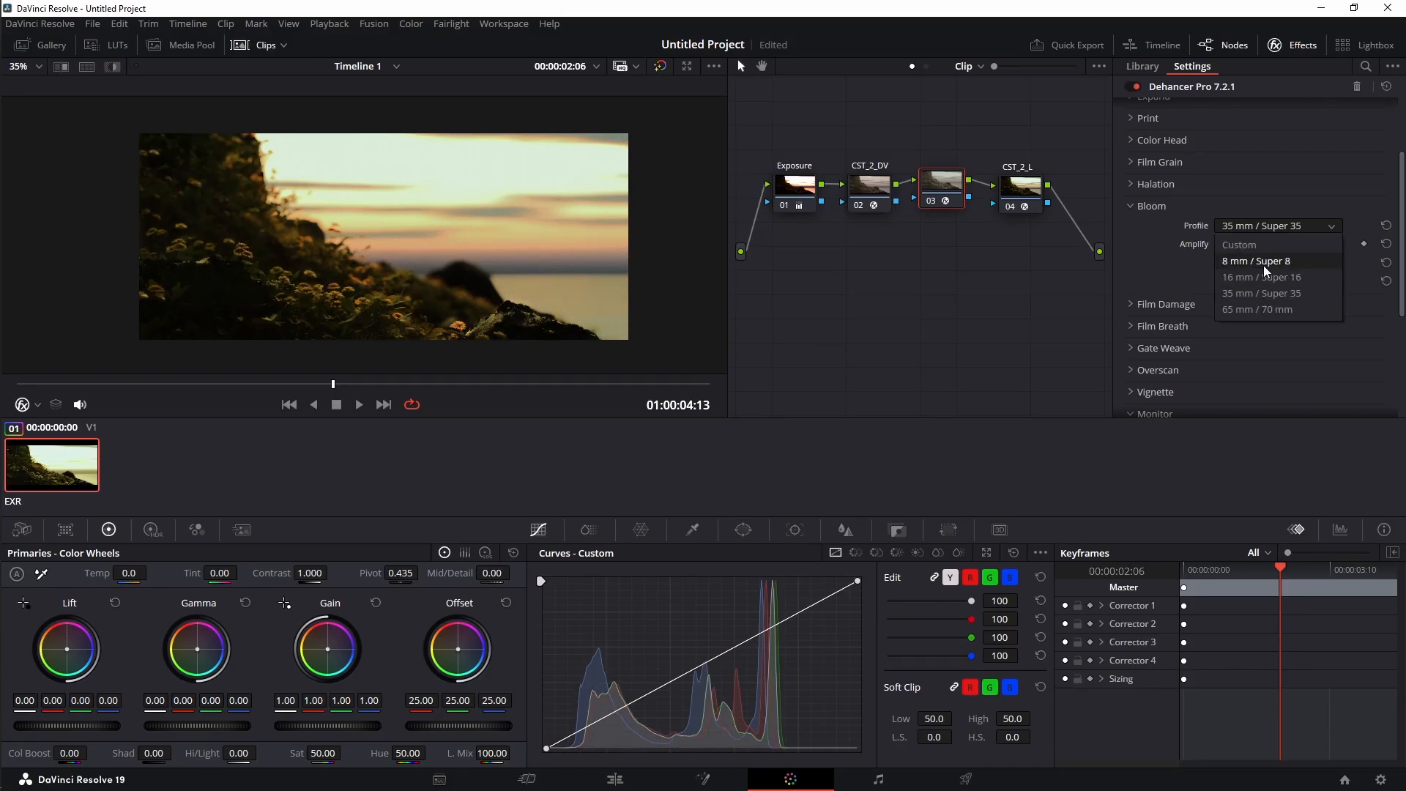
click(1265, 262)
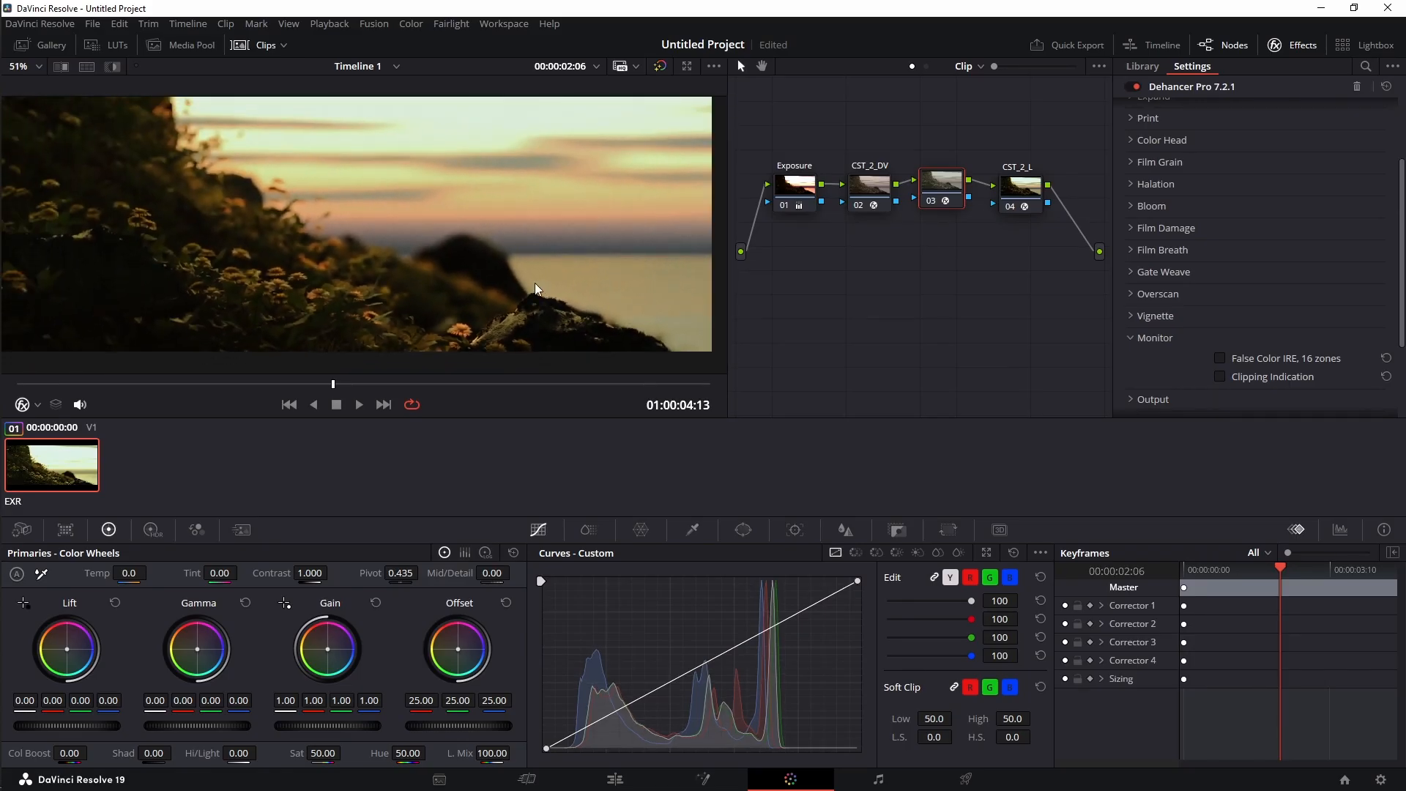
- Enable Film Damage with the 8 mm / Super 8 profile and scrub through the whole frame to check the scratches
scroll(556, 297, down, 1)
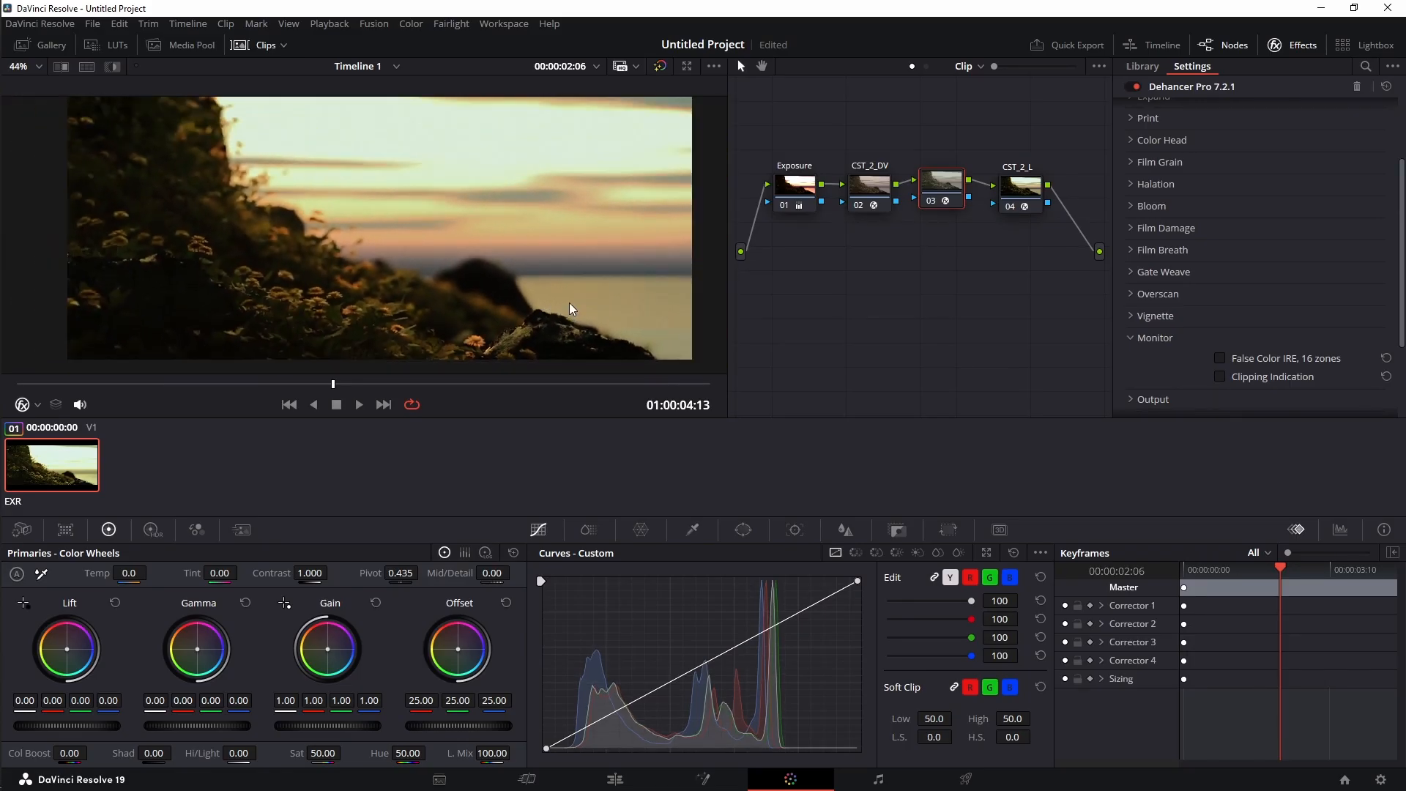
click(1172, 227)
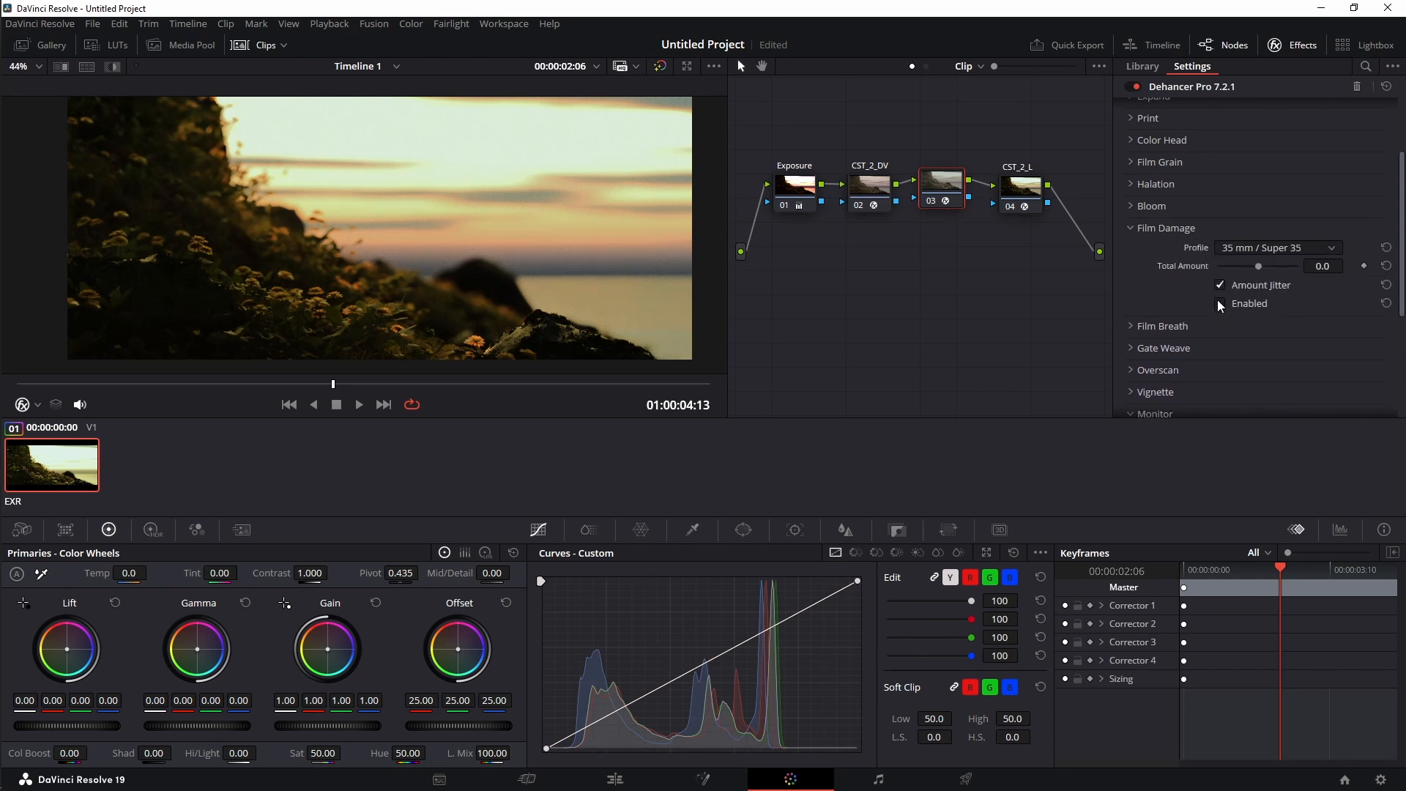
click(1218, 301)
click(1299, 249)
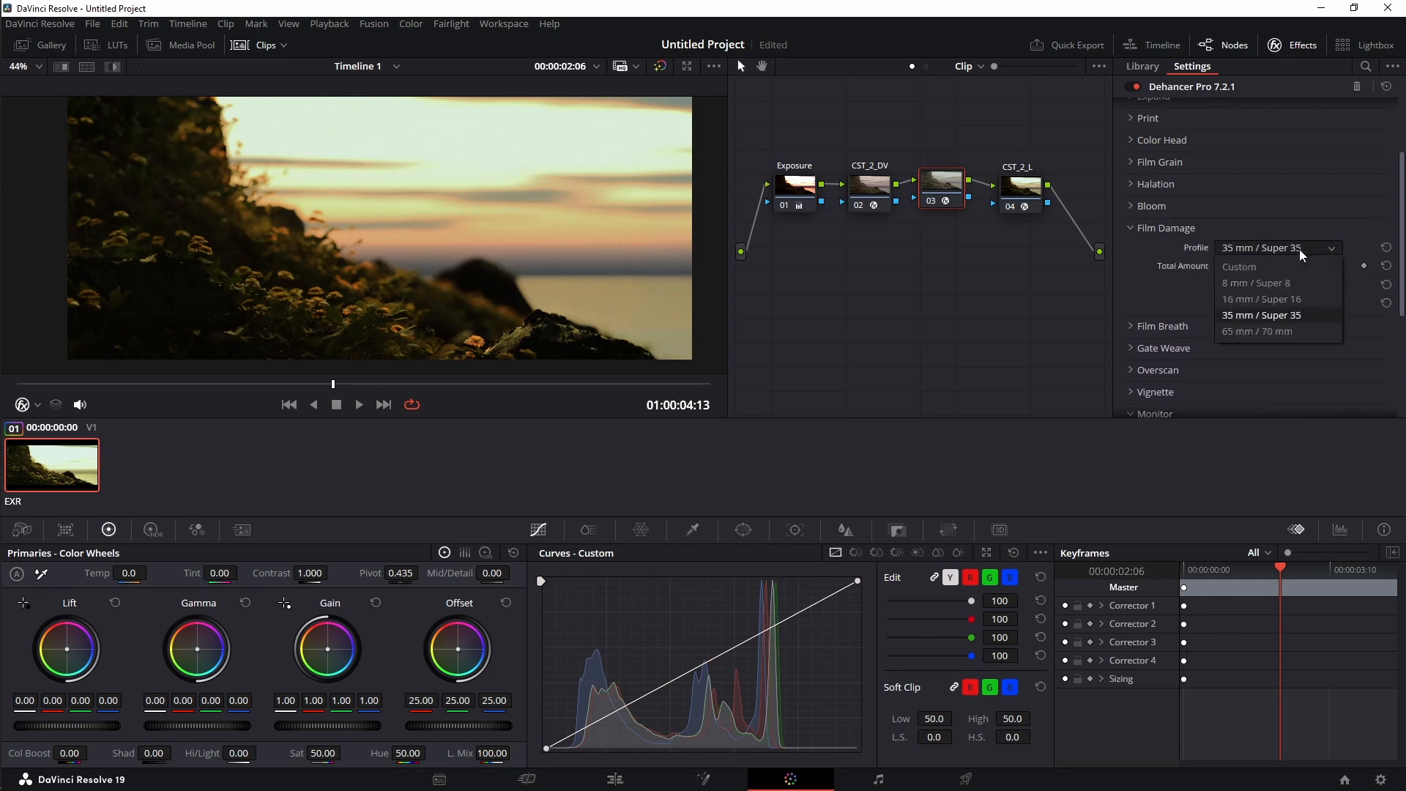
click(1272, 285)
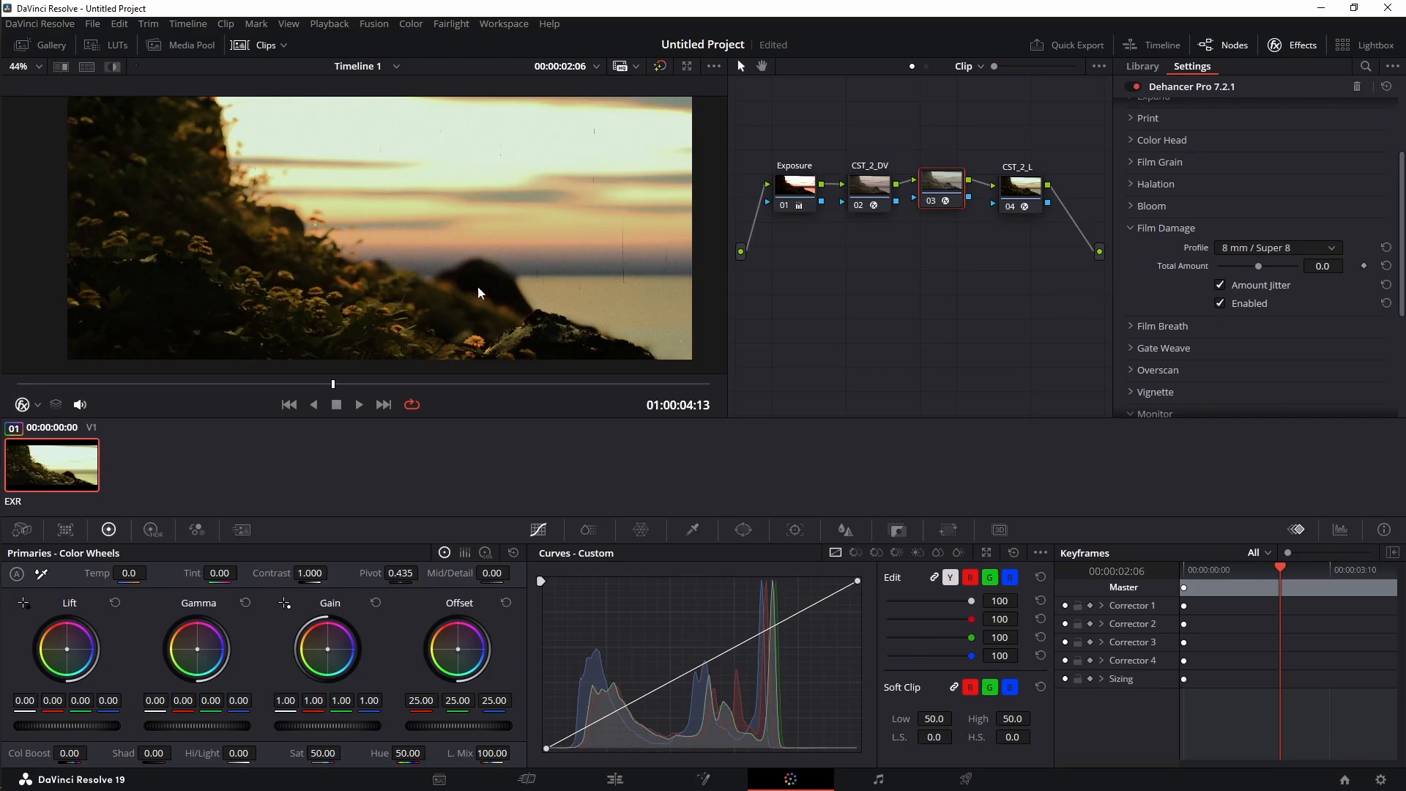
drag(254, 384, 186, 386)
- Change the Film Damage profile to 35 mm / Super 35 and scrub through the clip to check it
click(1272, 248)
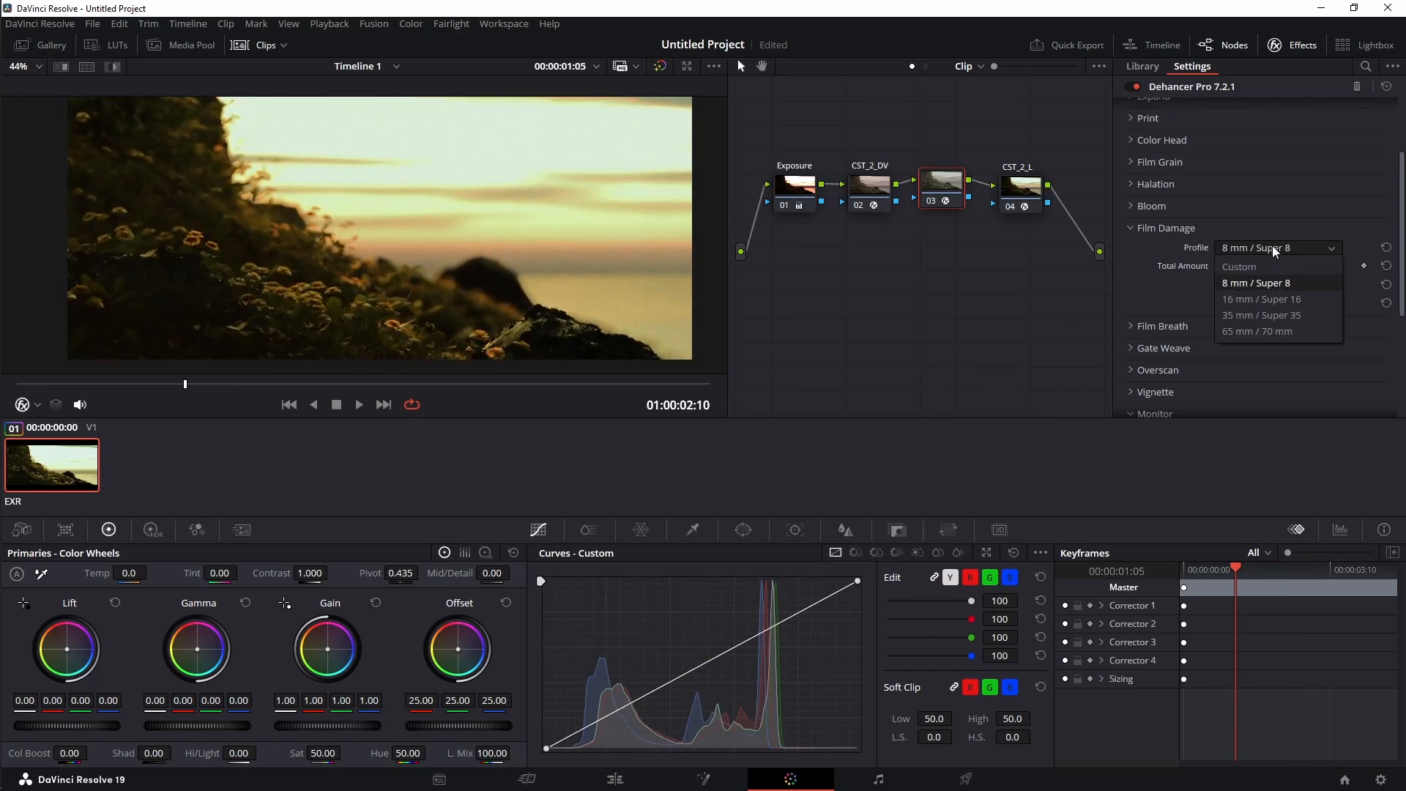
click(1250, 323)
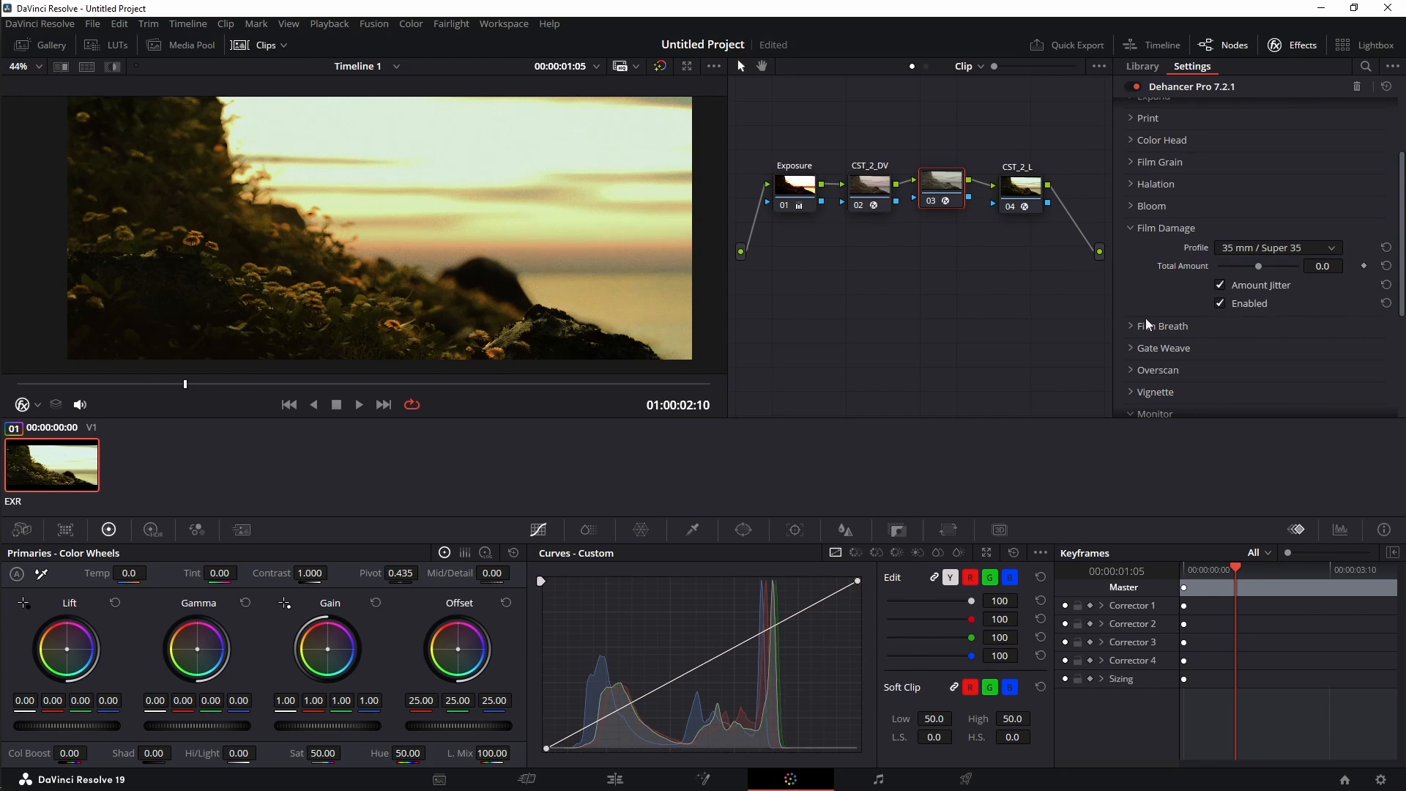
drag(248, 386, 128, 397)
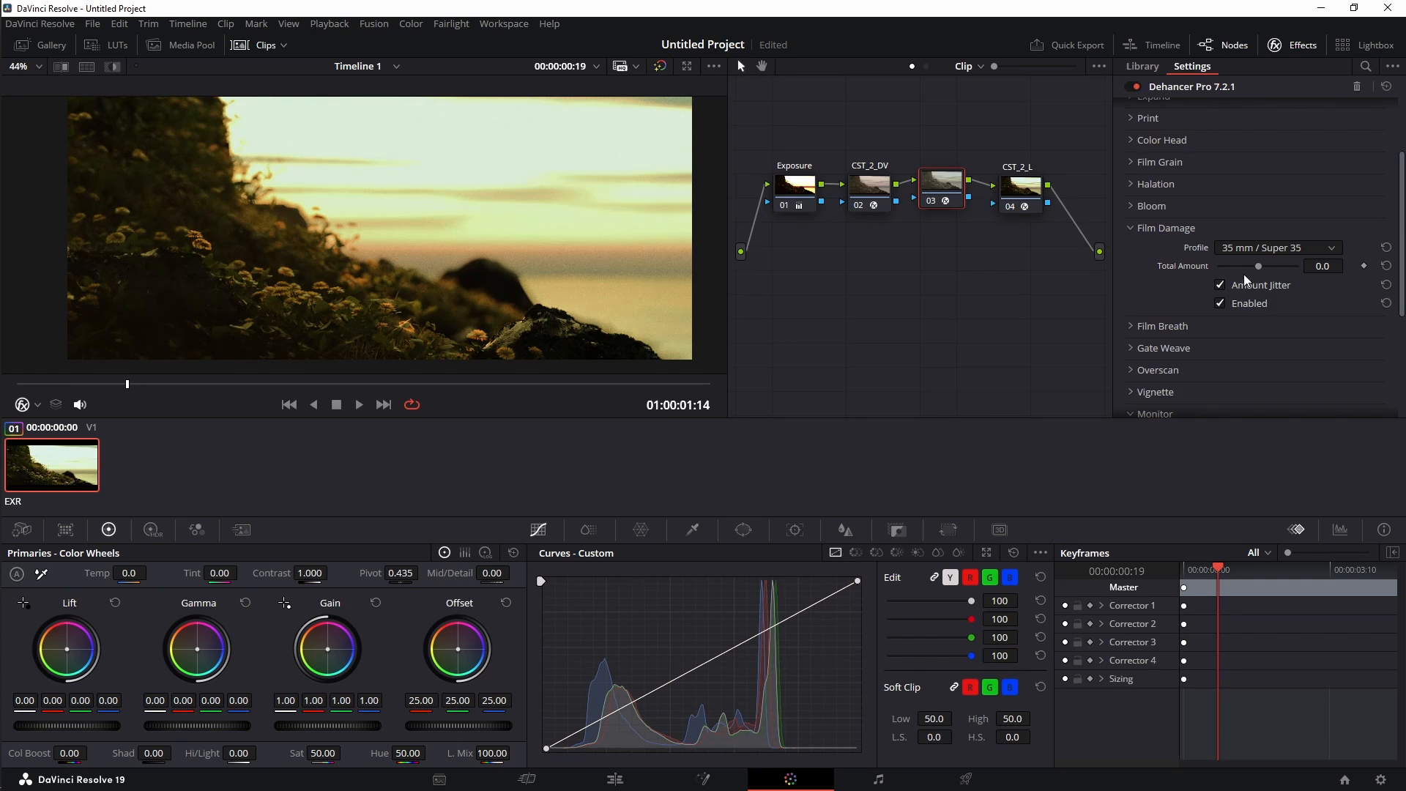
click(1163, 230)
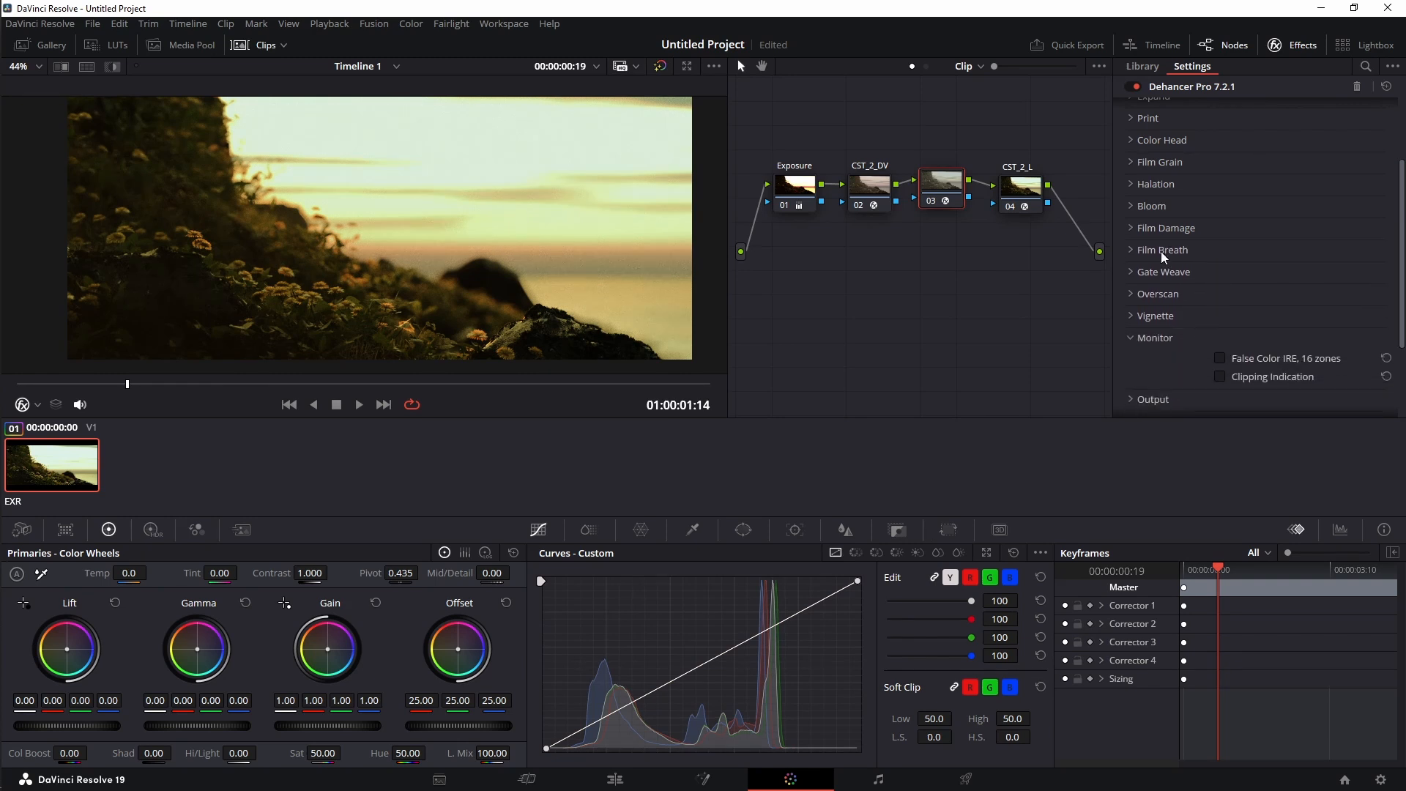
- Compare Film Breath enabled and disabled while scrubbing through the clip
click(1161, 252)
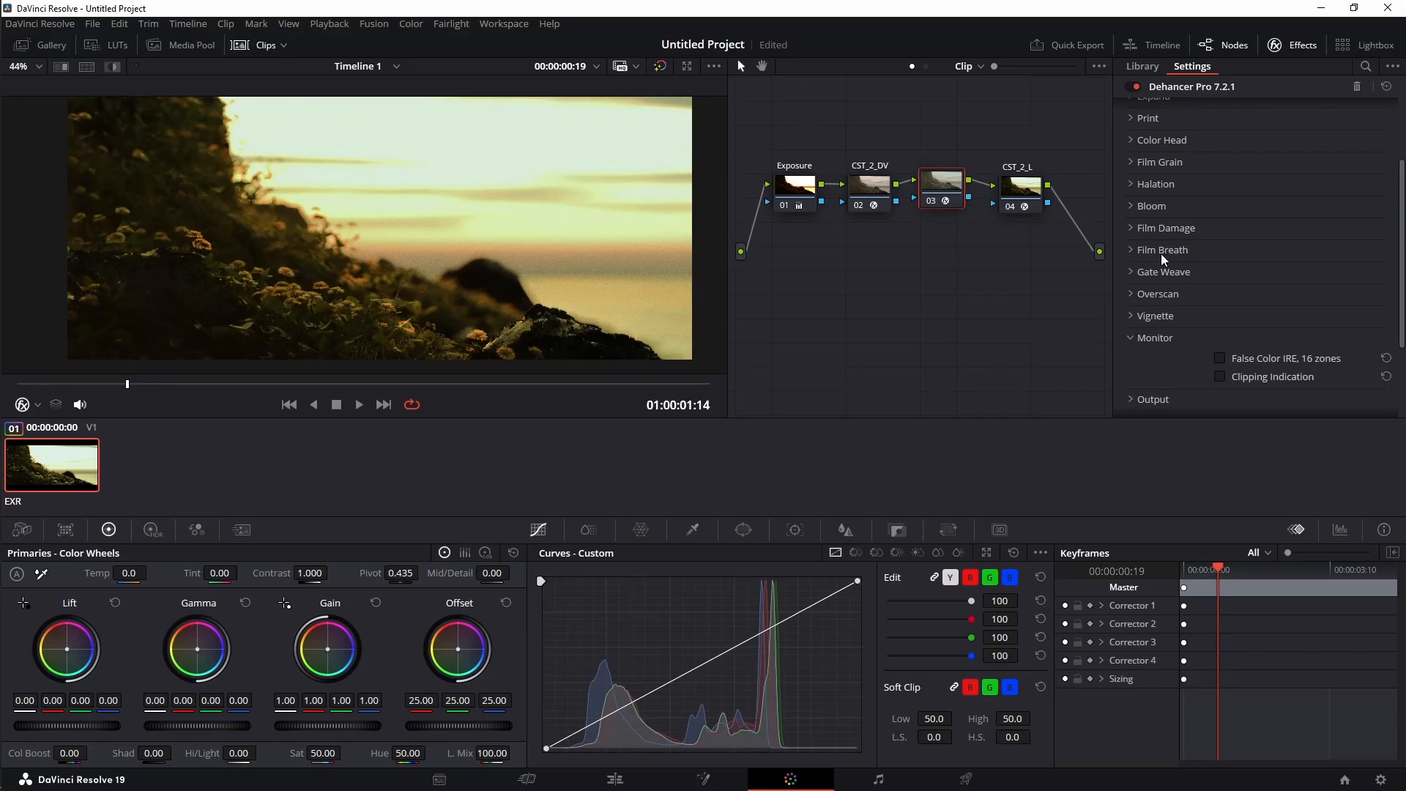
click(1162, 251)
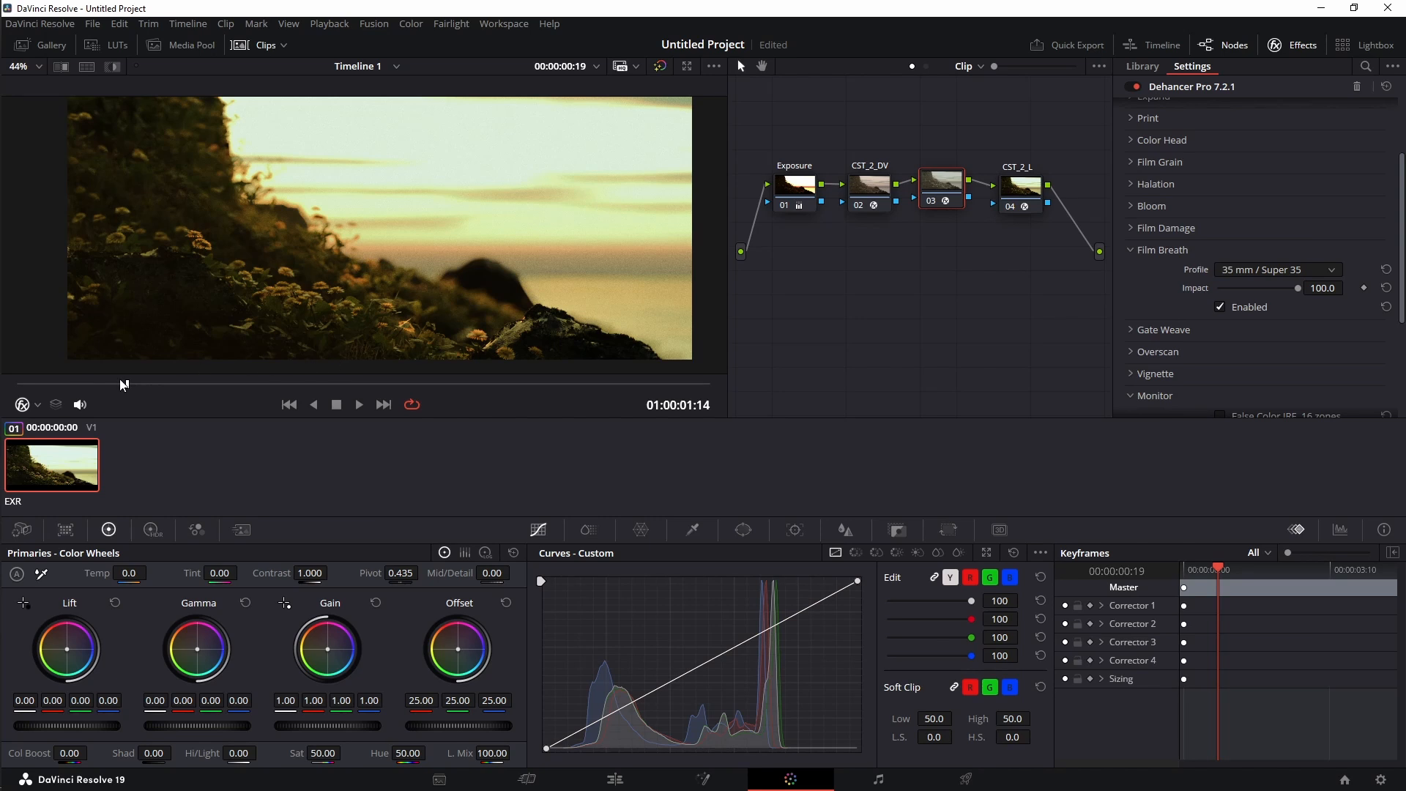
drag(119, 379, 356, 382)
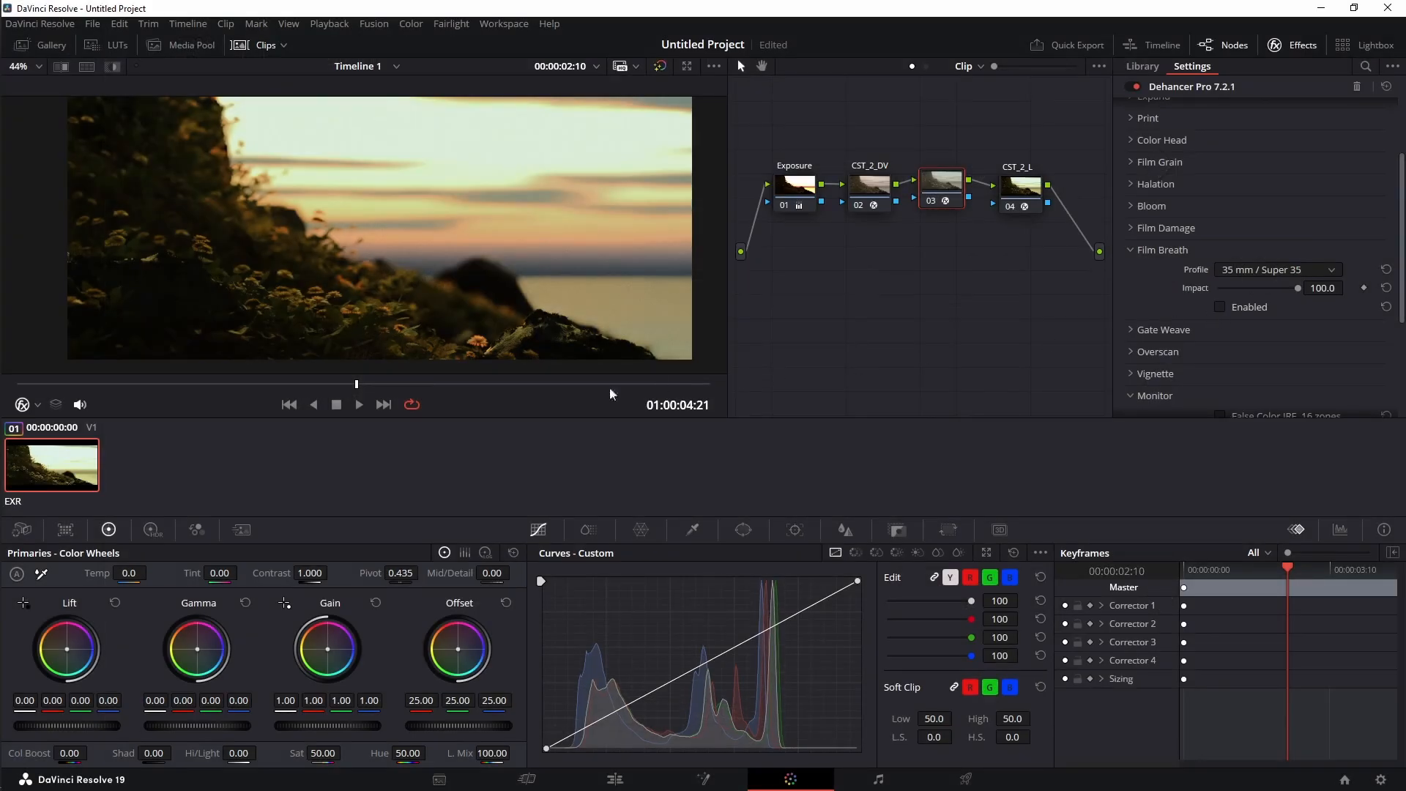
click(235, 384)
drag(236, 387, 319, 384)
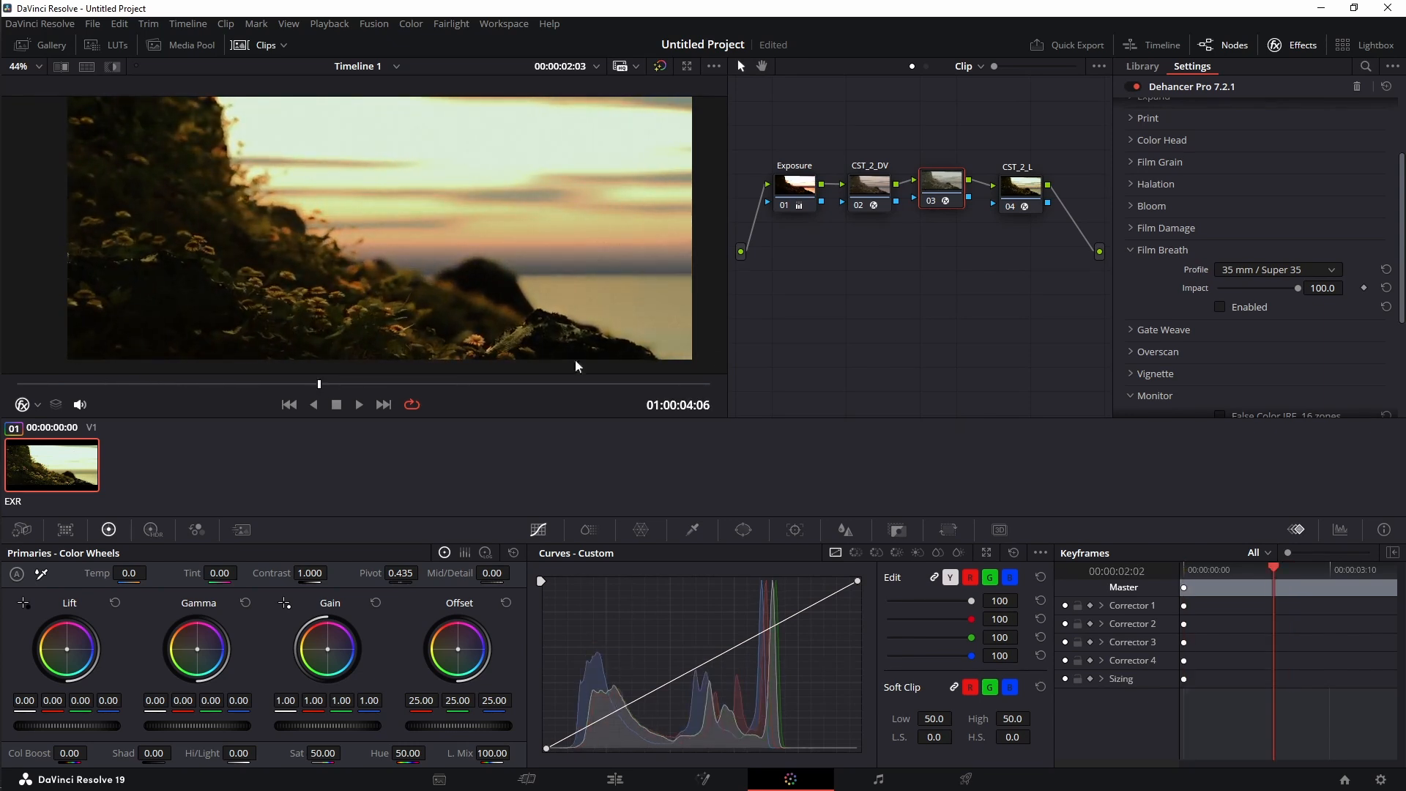
- Enable Film Breath with Impact at about 28.5 and choose the 8 mm / Super 8 profile
click(1221, 308)
click(1241, 289)
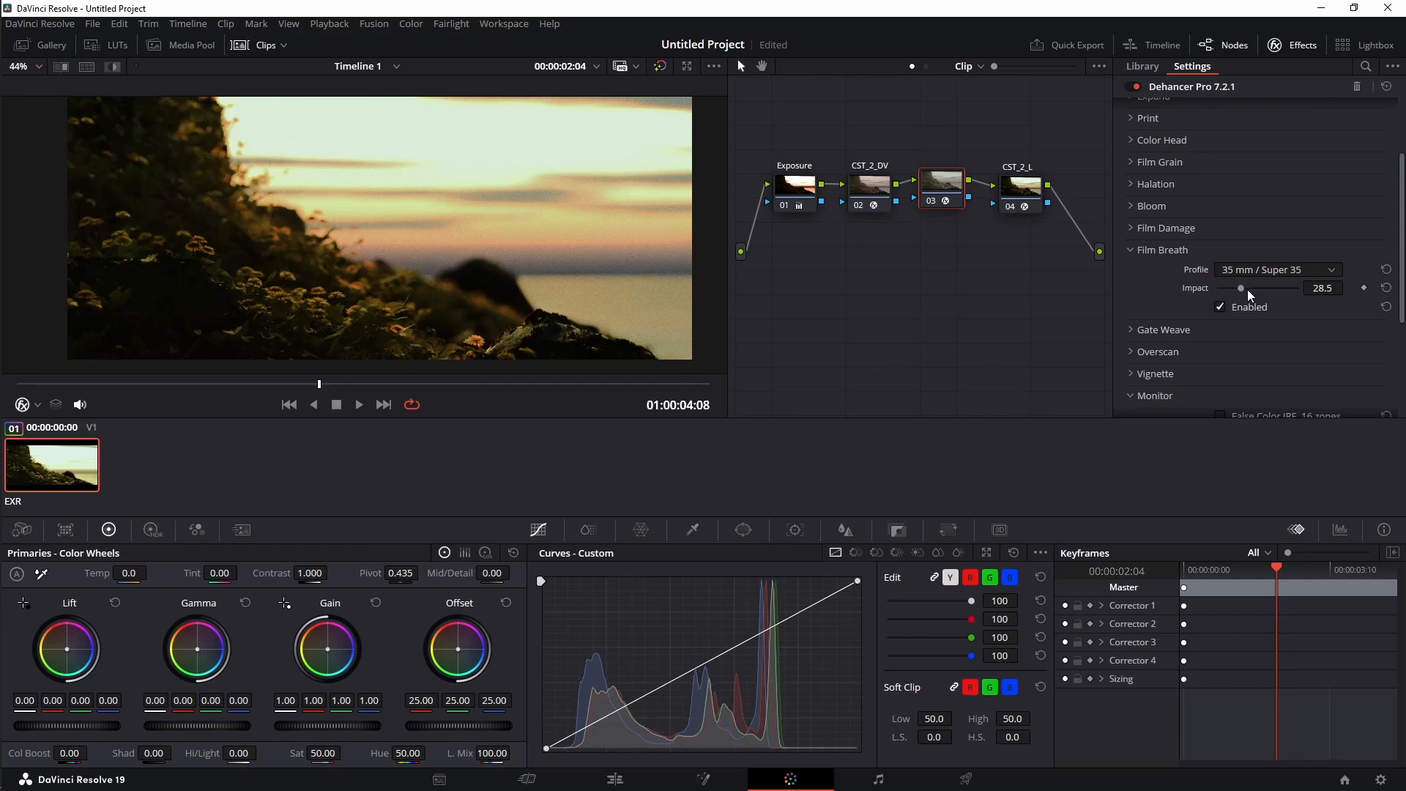
click(1259, 273)
click(1243, 304)
click(1180, 249)
- Enable Gate Weave with the 8 mm / Super 8 profile at full impact and scrub through the clip
click(1155, 275)
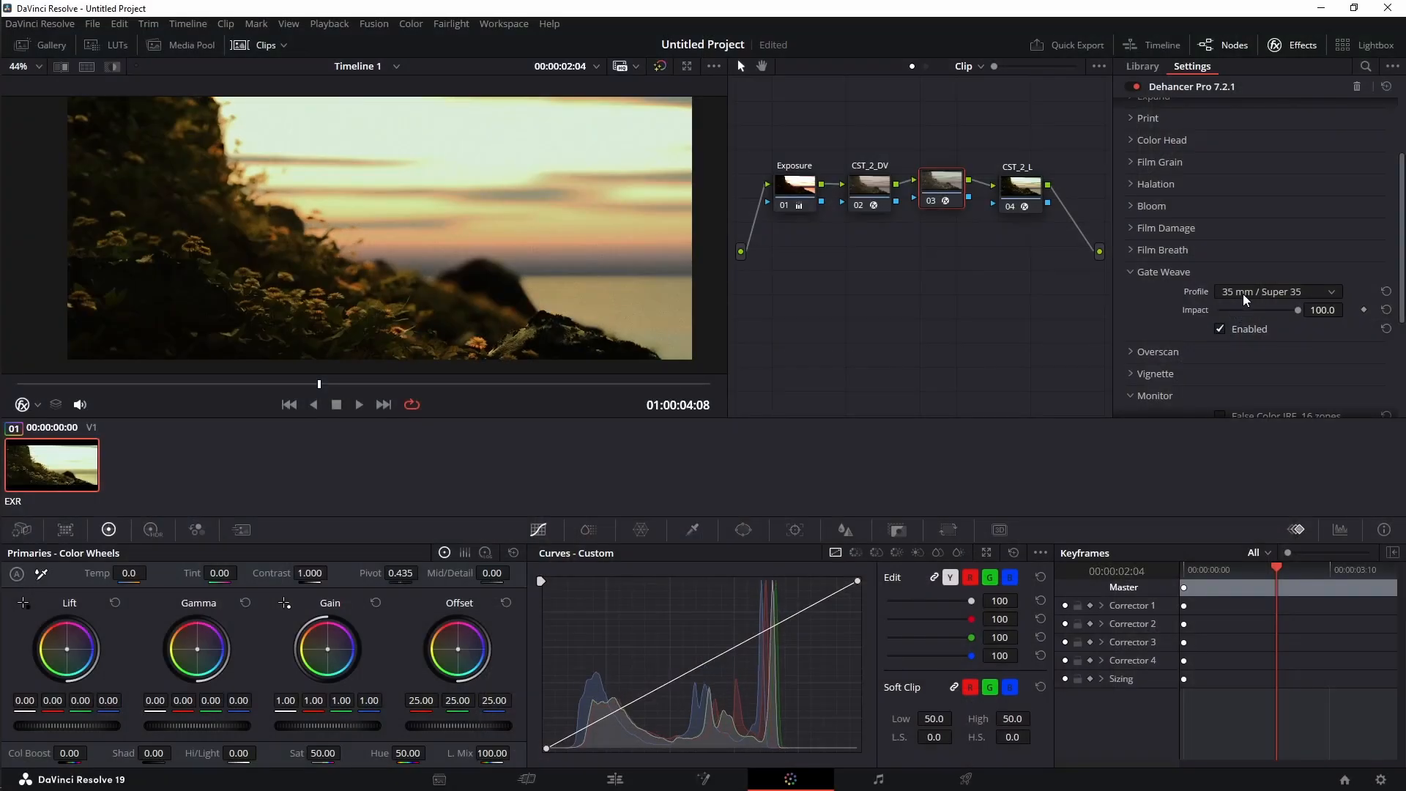
click(1243, 295)
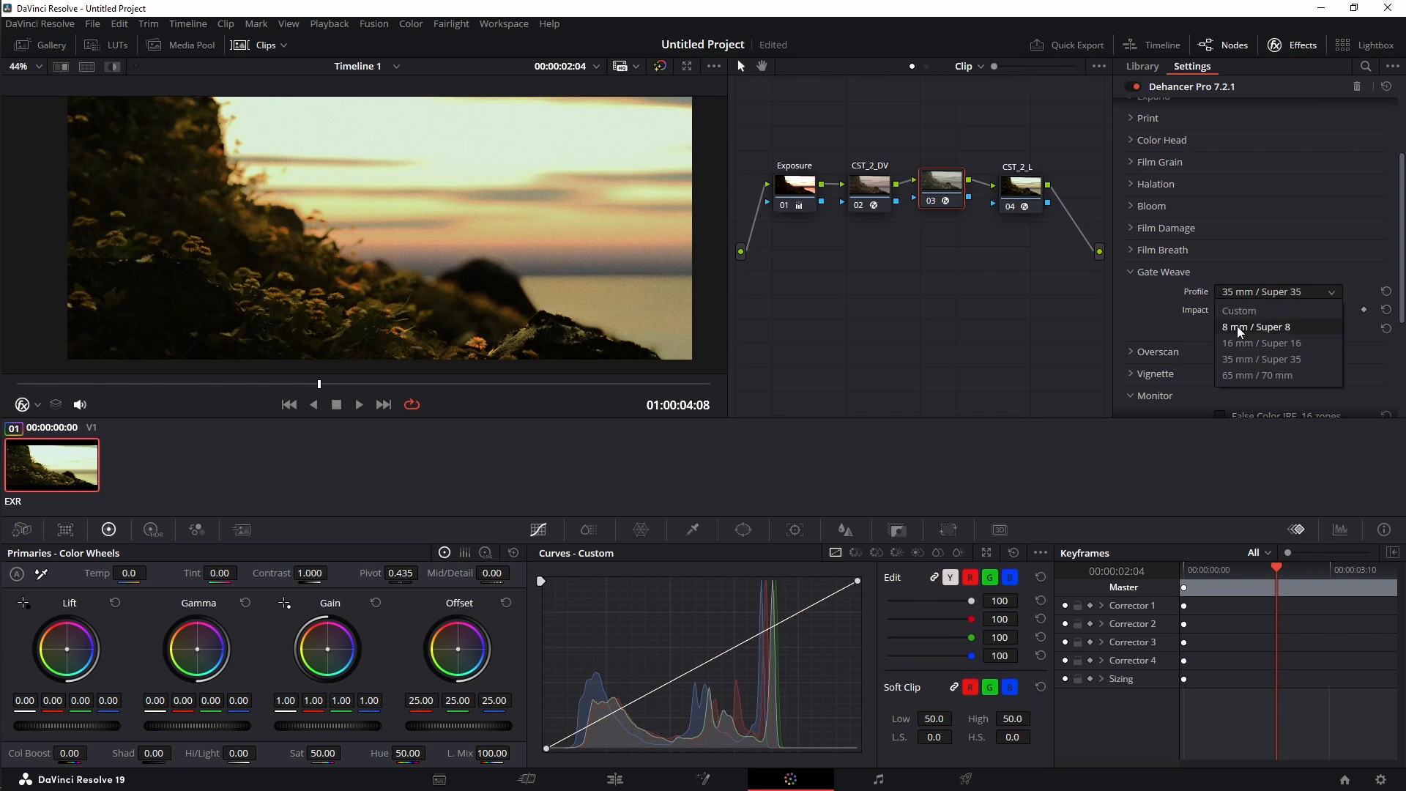
click(1240, 329)
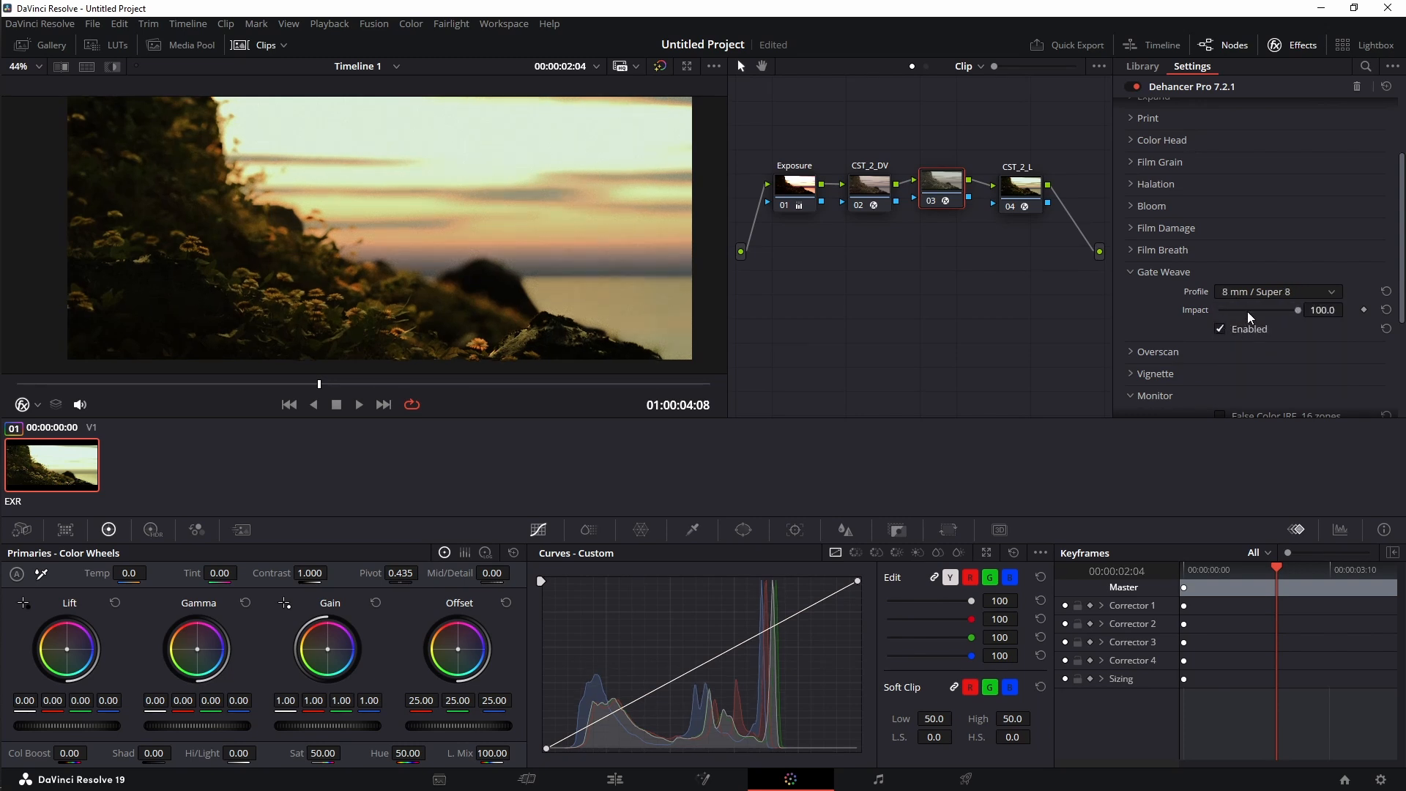
mouse_move(1245, 311)
mouse_down()
mouse_move(1232, 311)
mouse_move(1254, 311)
mouse_up()
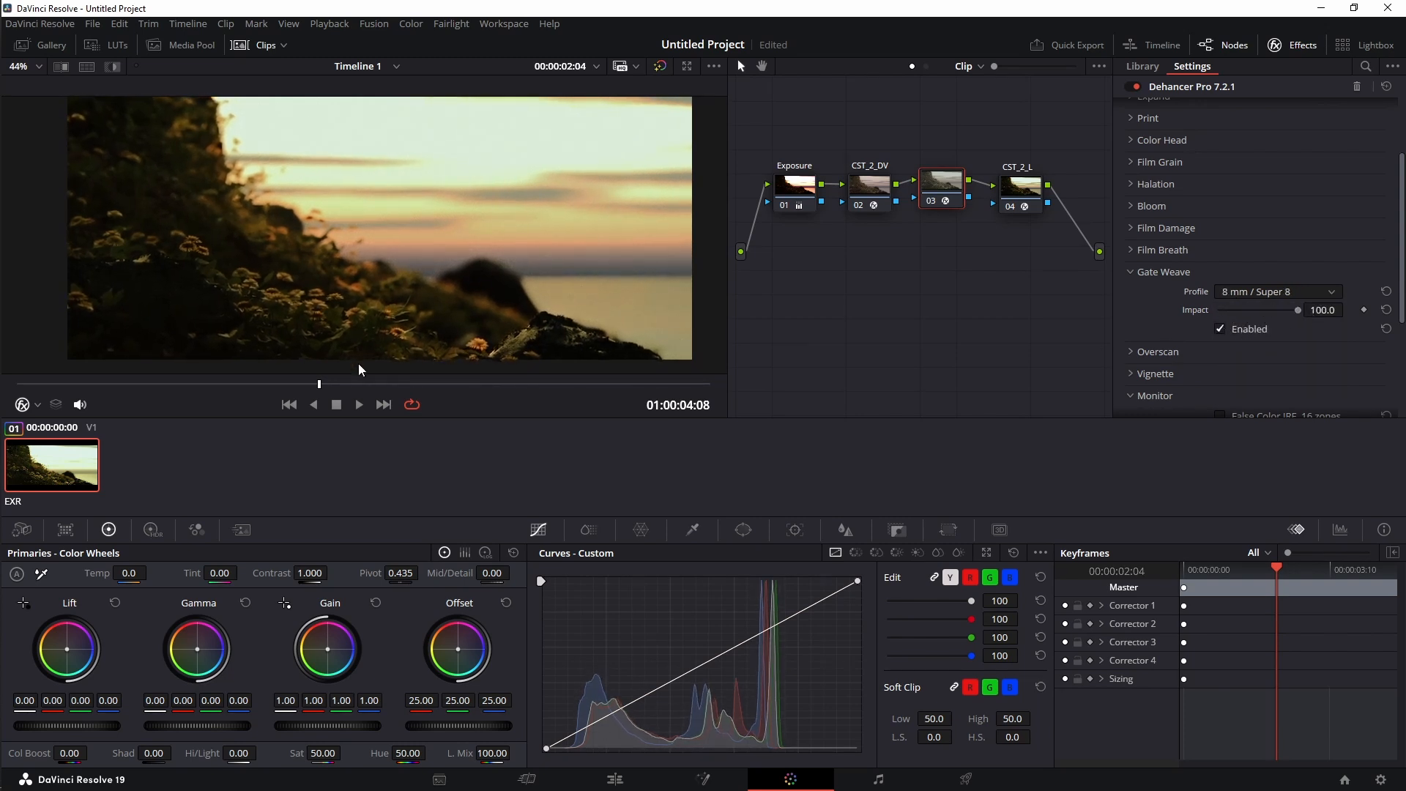
mouse_move(295, 384)
mouse_down()
mouse_move(21, 399)
mouse_move(286, 384)
mouse_up()
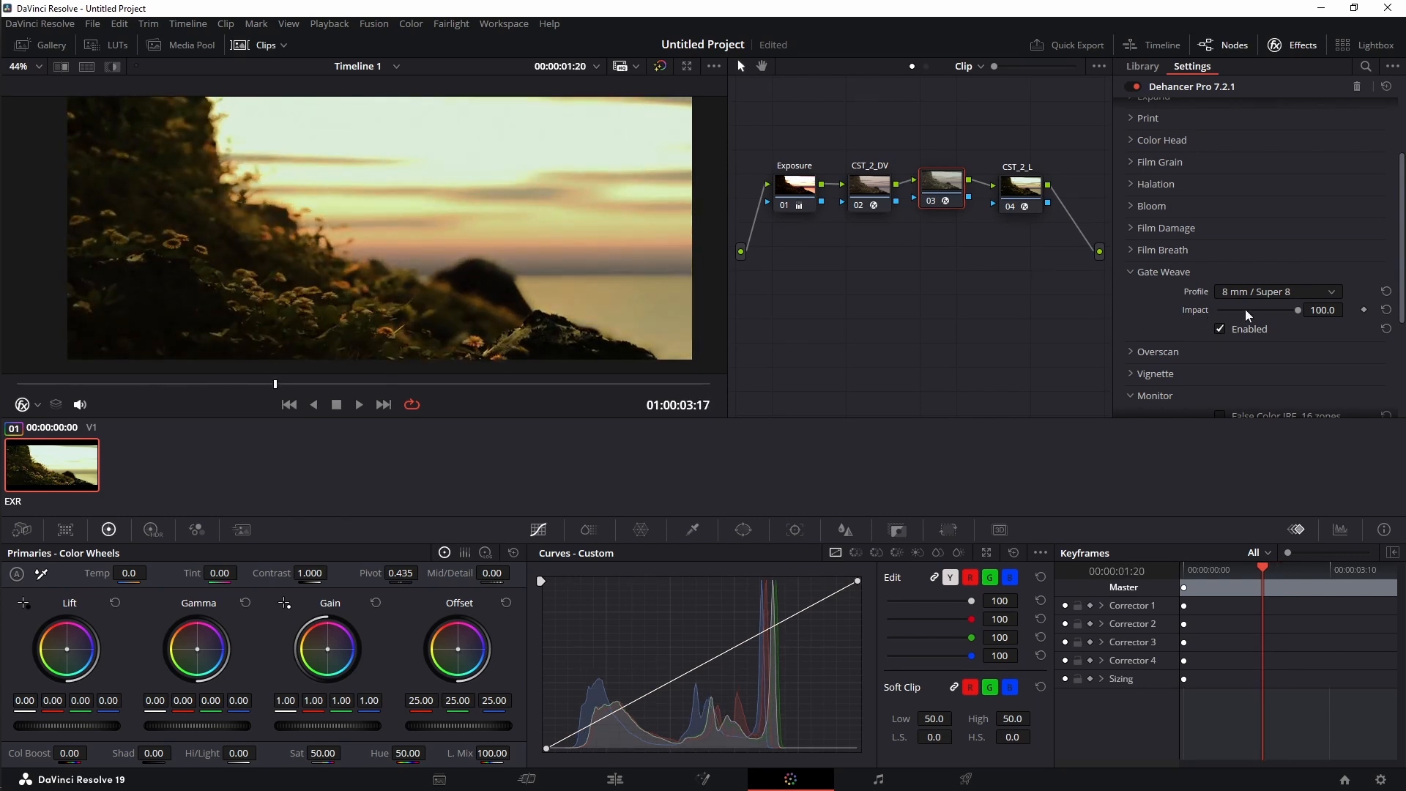
- Compare the Gate Weave motion off and on during playback, stop playback, and return to the early part of the clip
click(1220, 331)
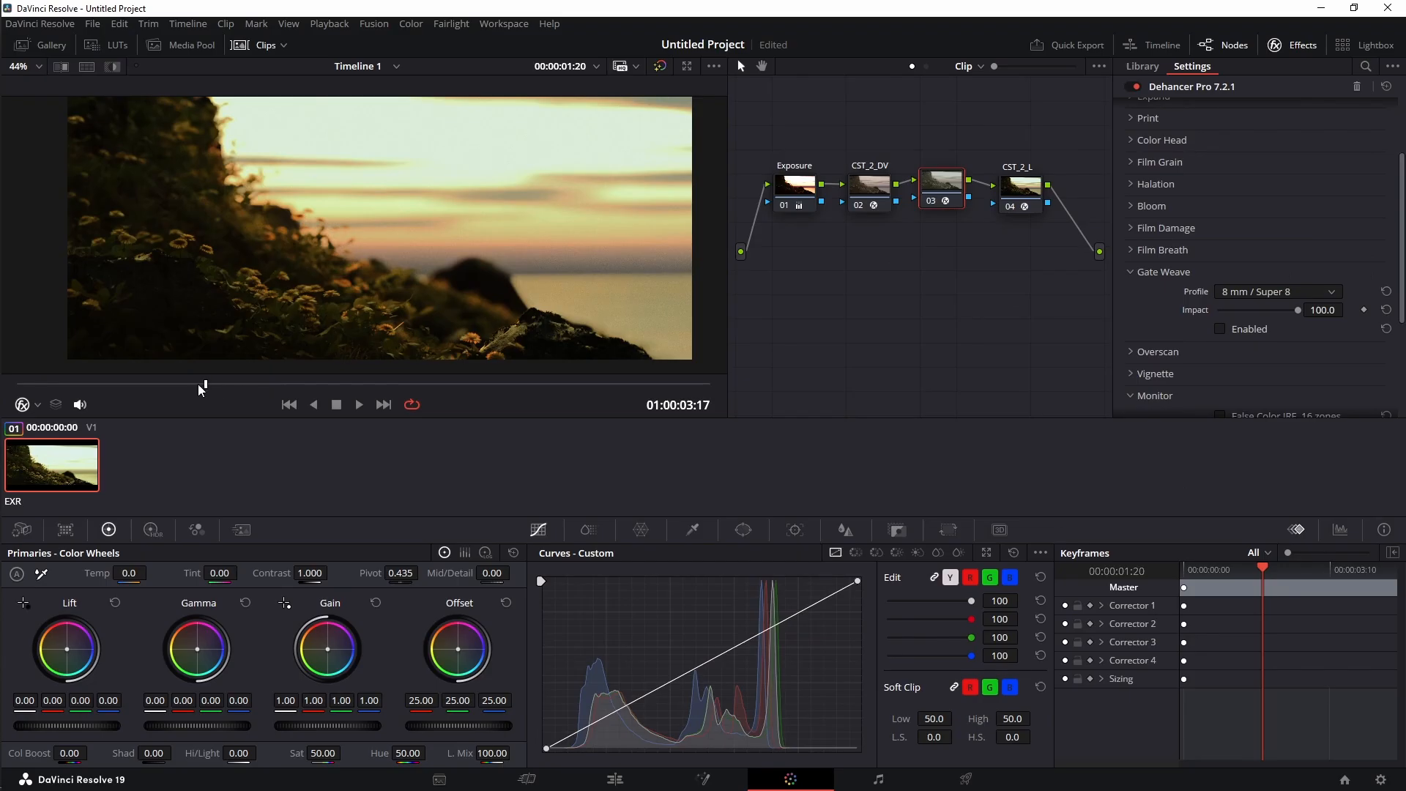
mouse_move(201, 384)
mouse_down()
mouse_move(103, 384)
mouse_move(106, 402)
mouse_move(186, 393)
mouse_up()
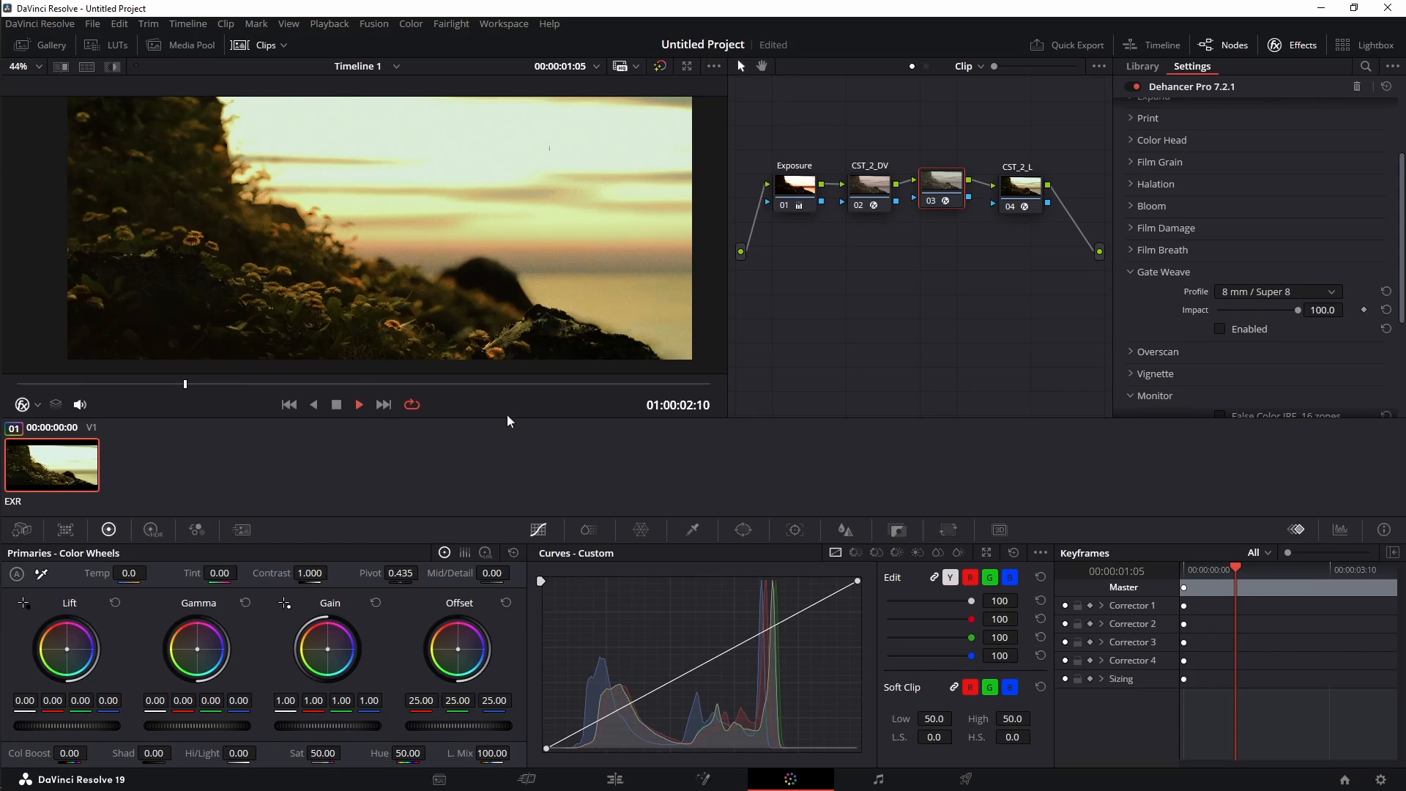
click(1220, 330)
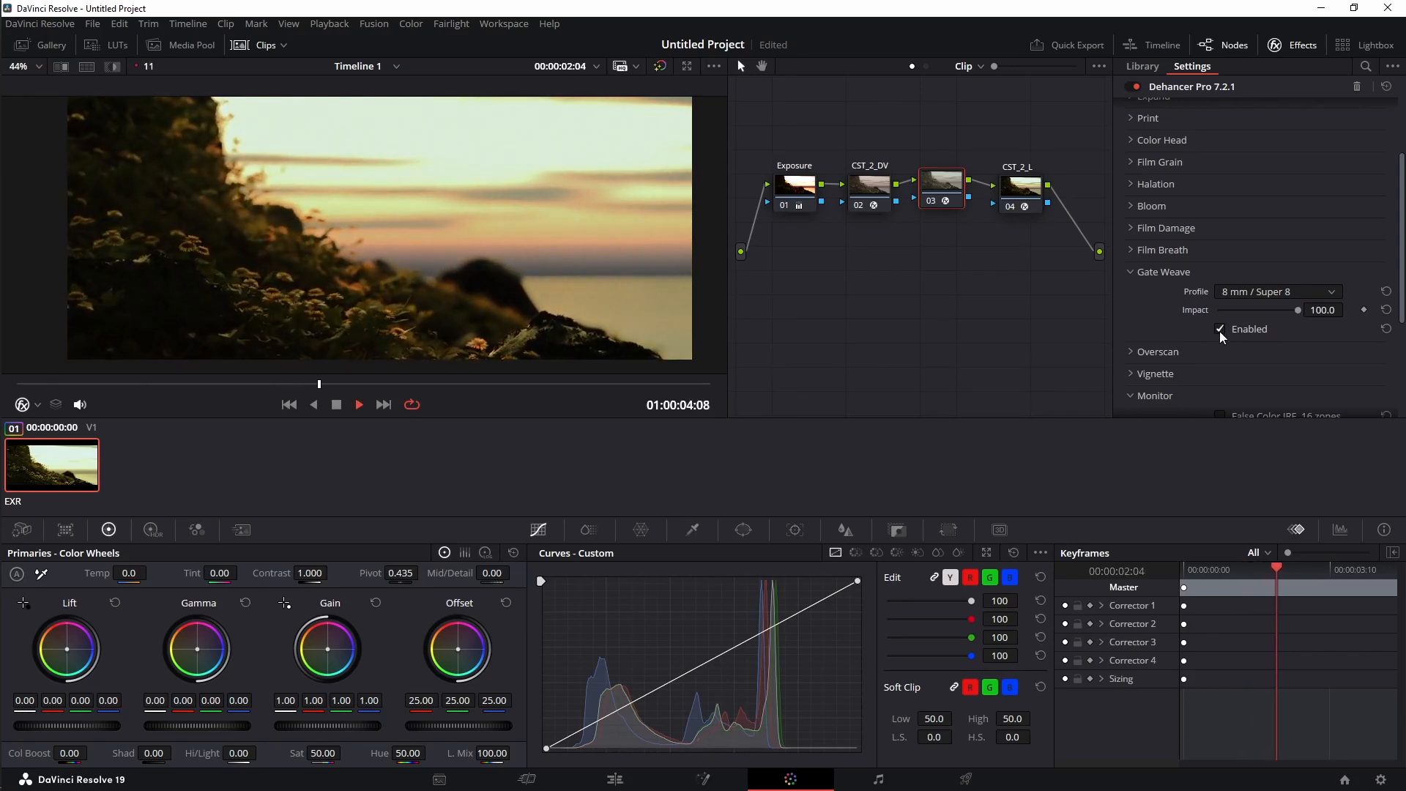
click(1220, 329)
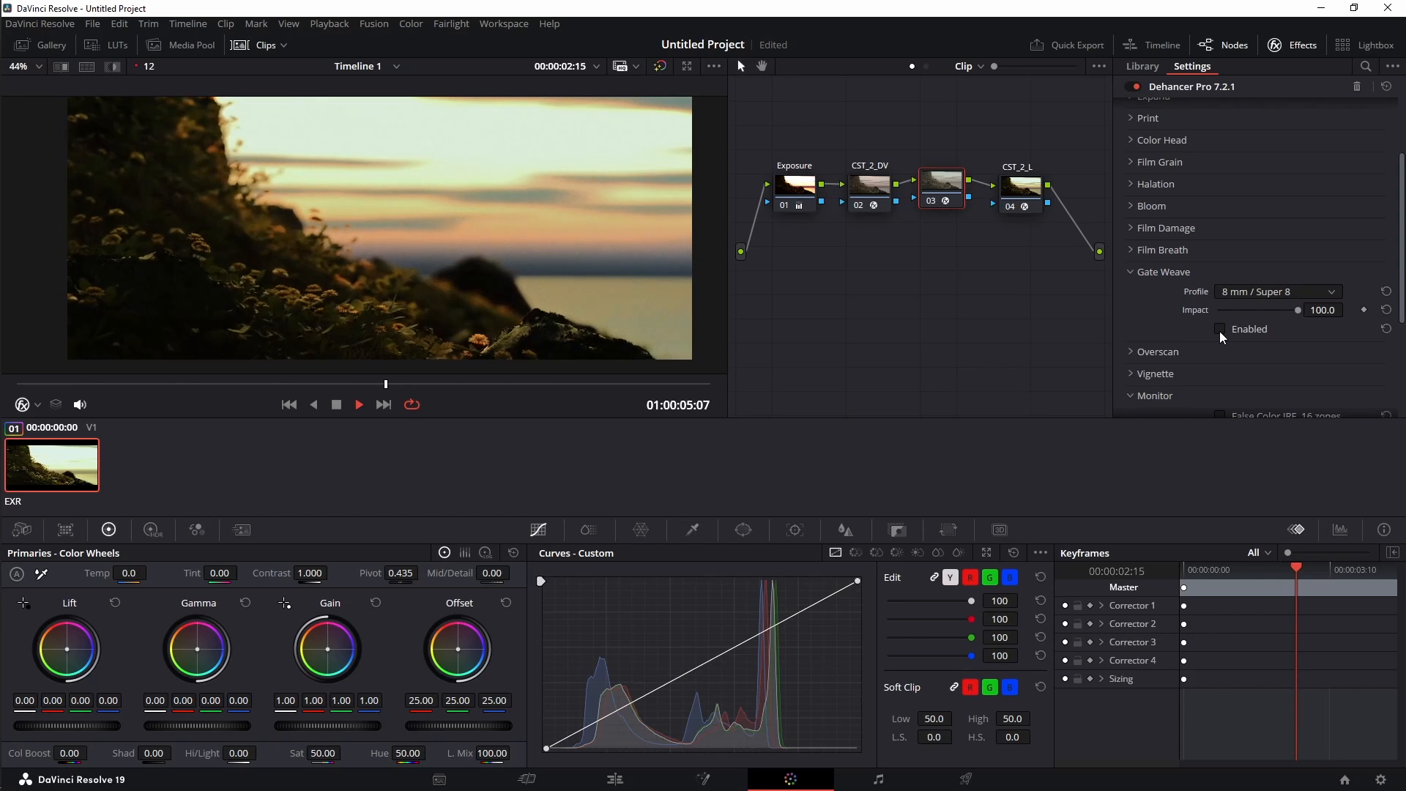
click(1220, 329)
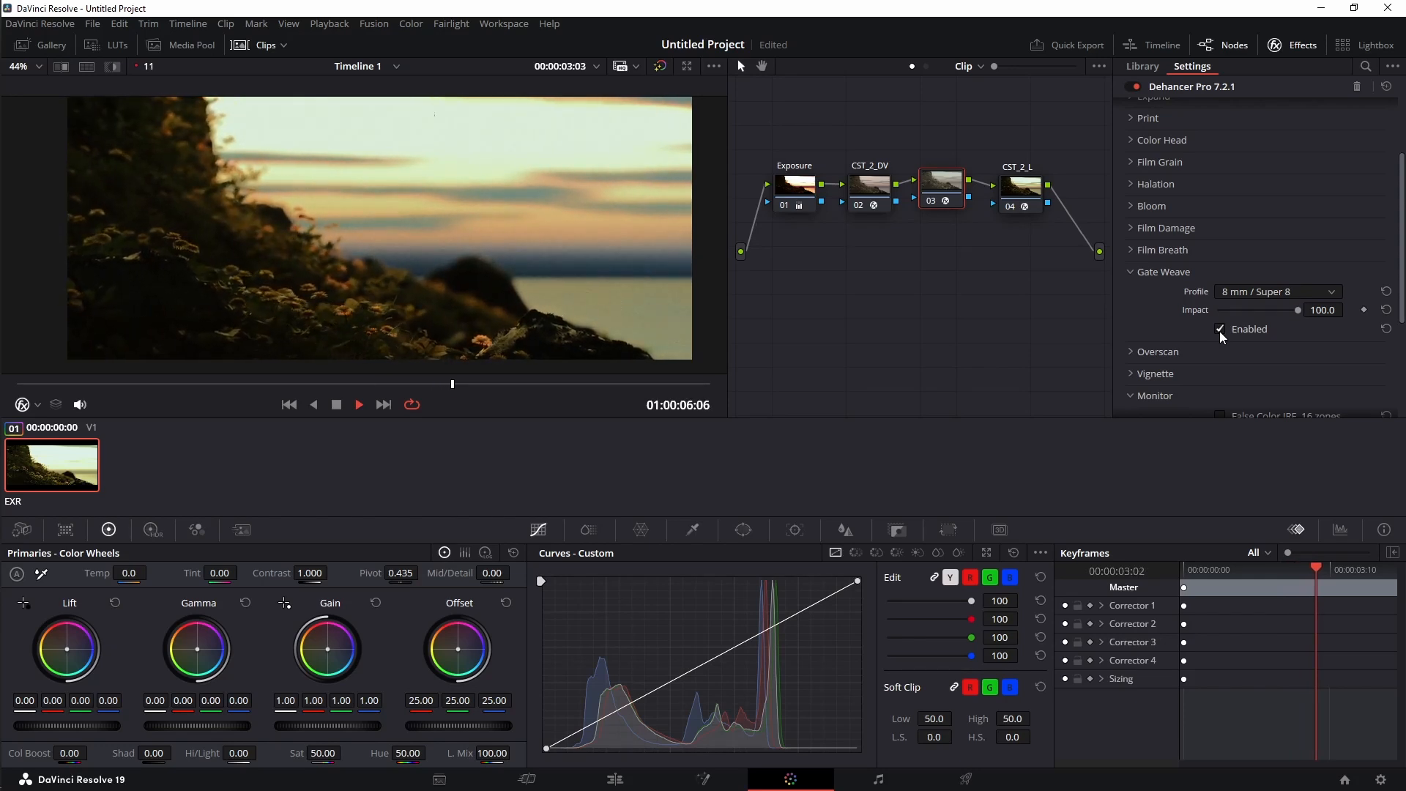
click(1220, 331)
click(335, 405)
drag(293, 383, 157, 383)
- Turn Gate Weave back on and lower its Impact to about 26.6
click(1220, 330)
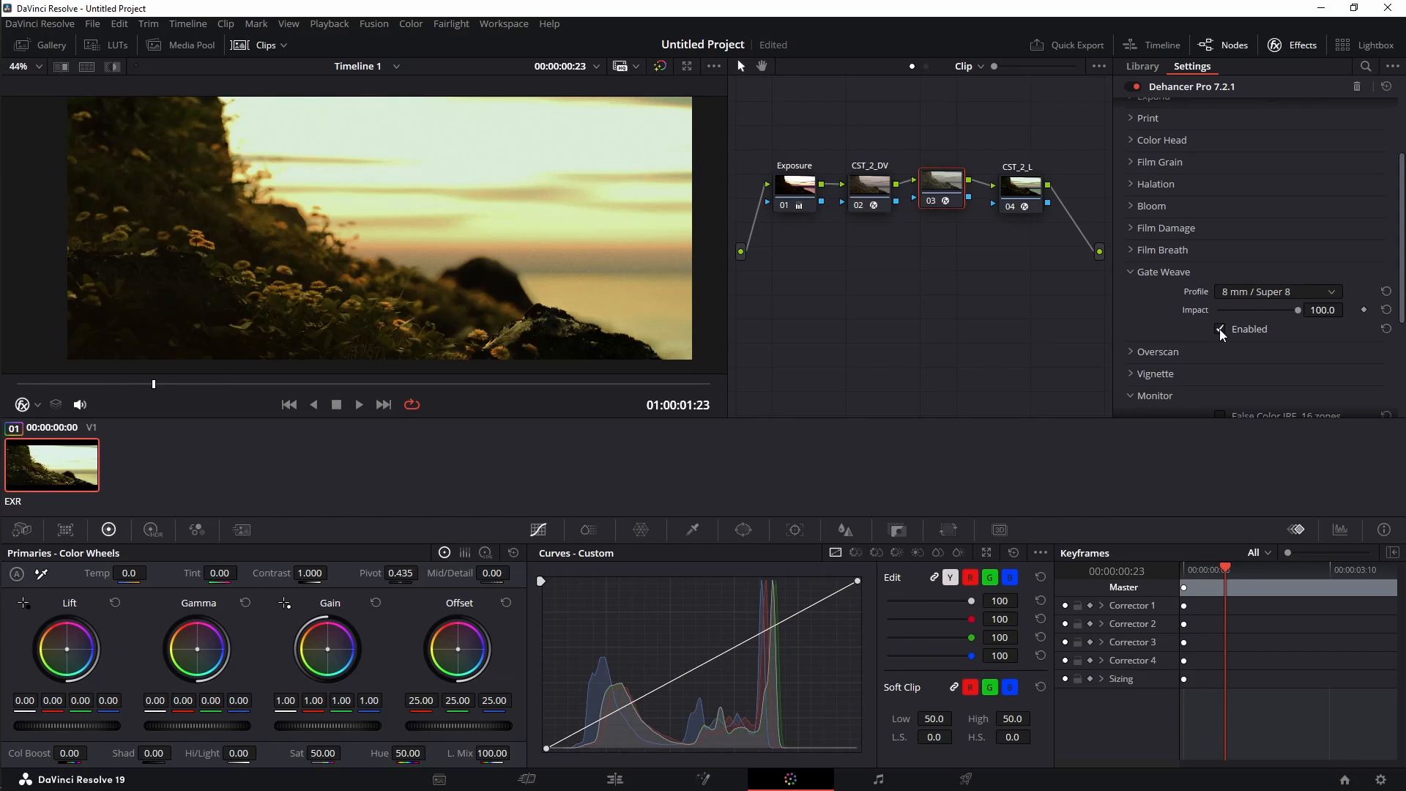
drag(1232, 312, 1247, 313)
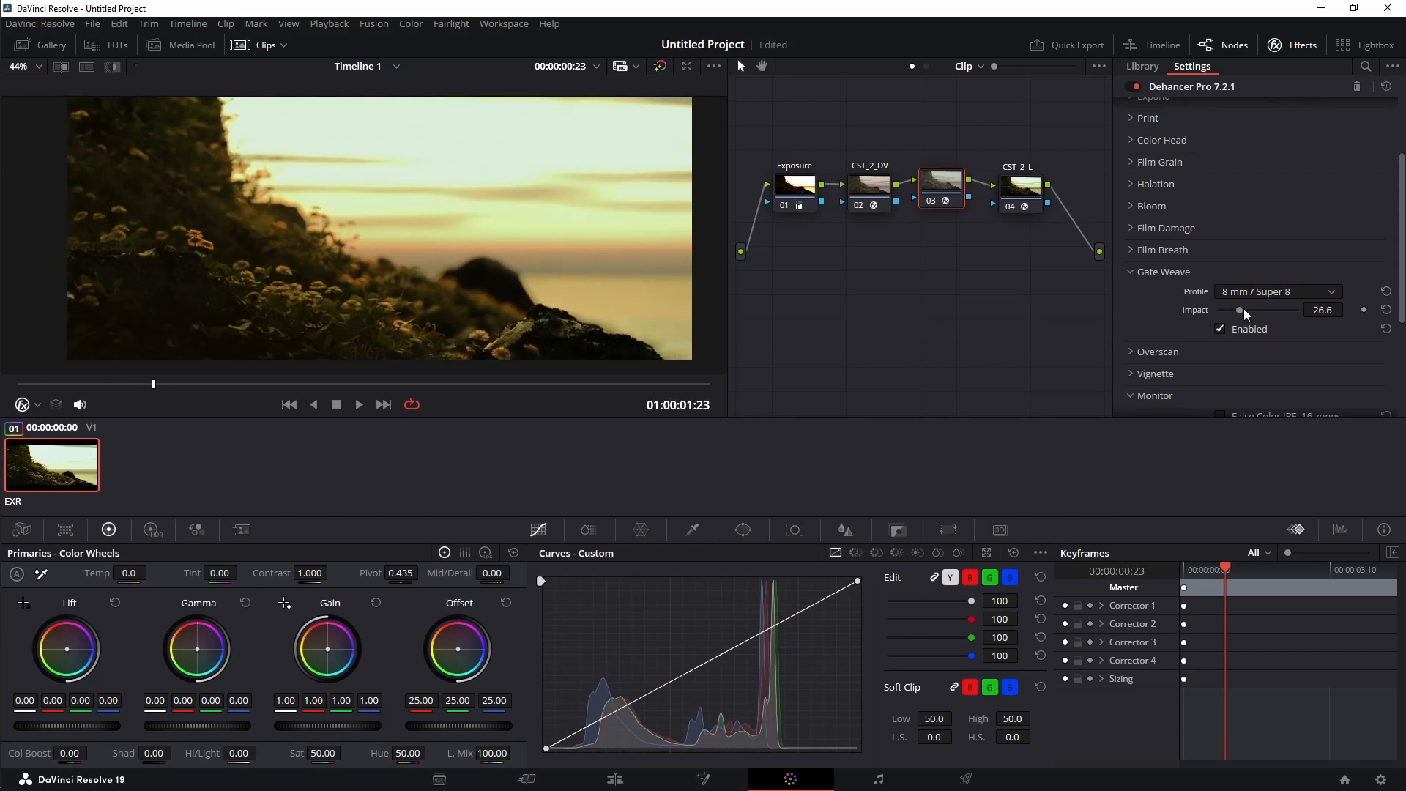
click(1157, 274)
- Enable Overscan and try the Super 8mm 1.33:1, Standard 16mm 1.37:1 and Super 16mm 1.66:1 gate types
click(1167, 295)
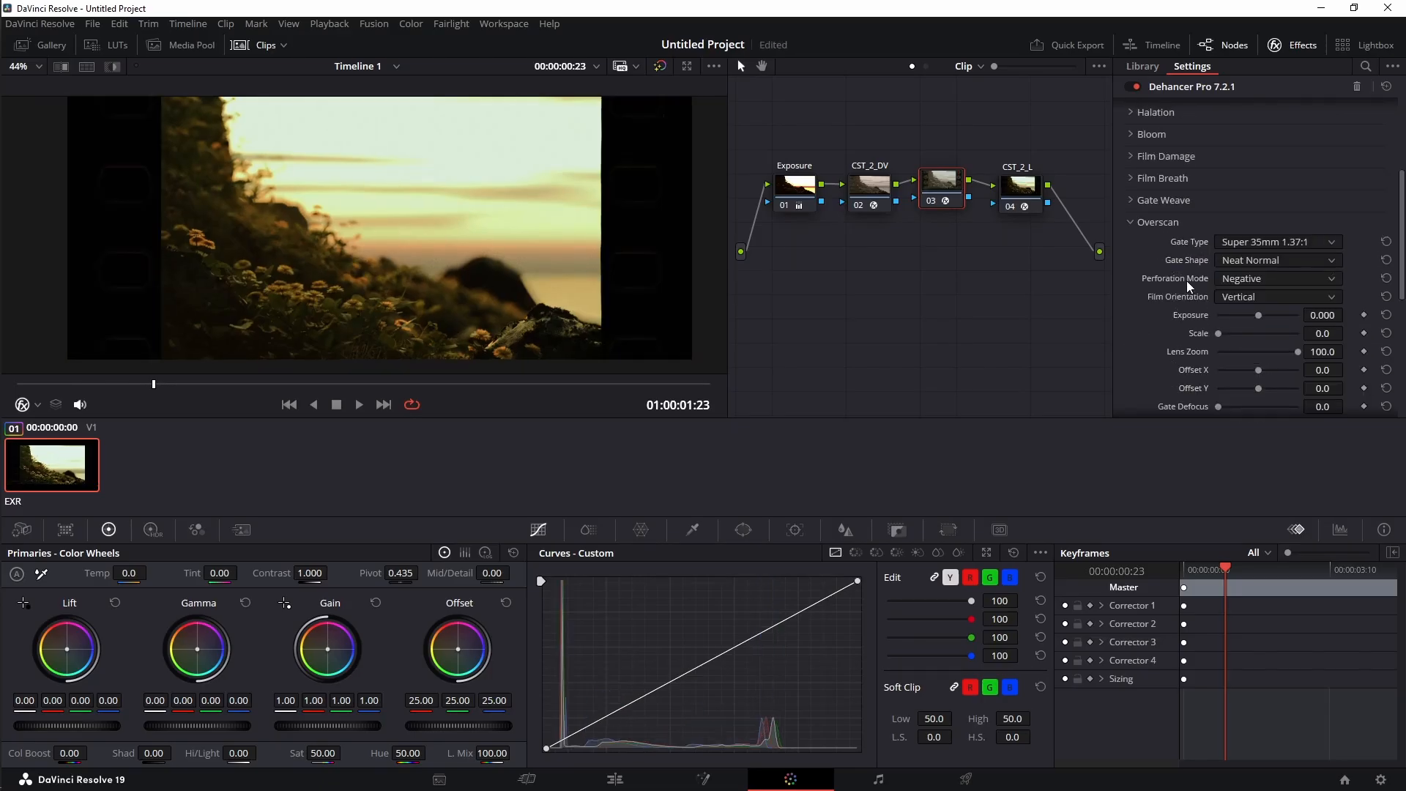
click(1237, 244)
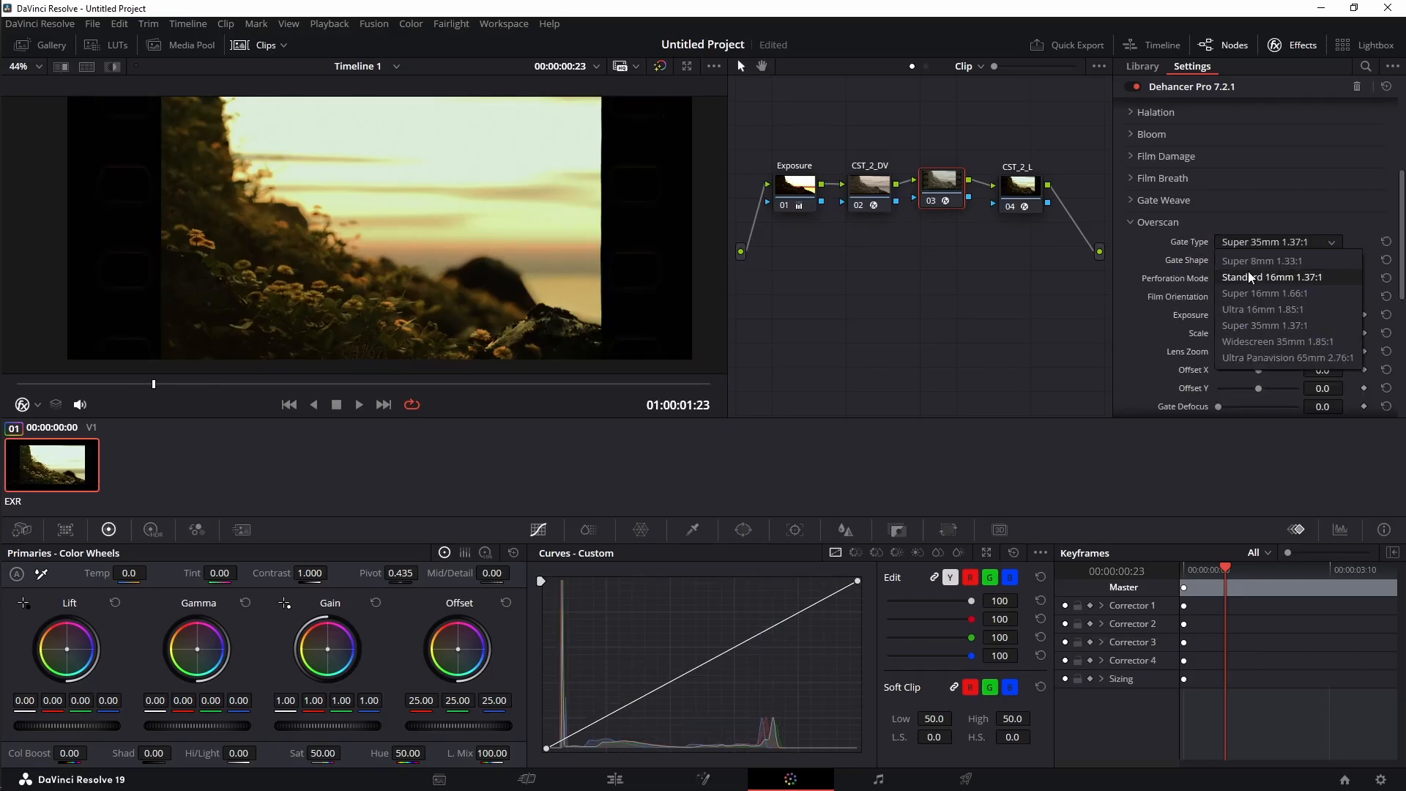
click(1238, 269)
click(1237, 244)
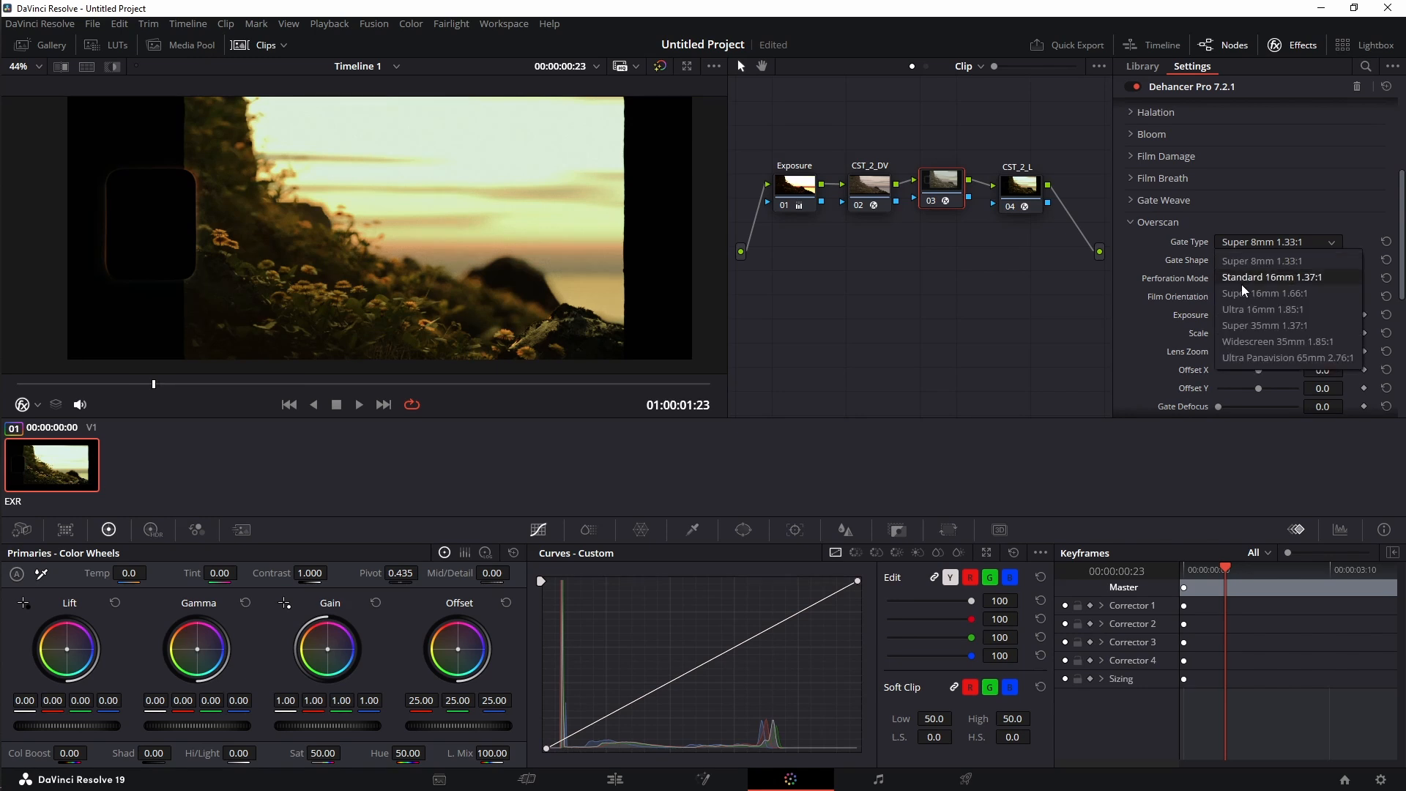
click(1240, 279)
click(1259, 244)
click(1246, 290)
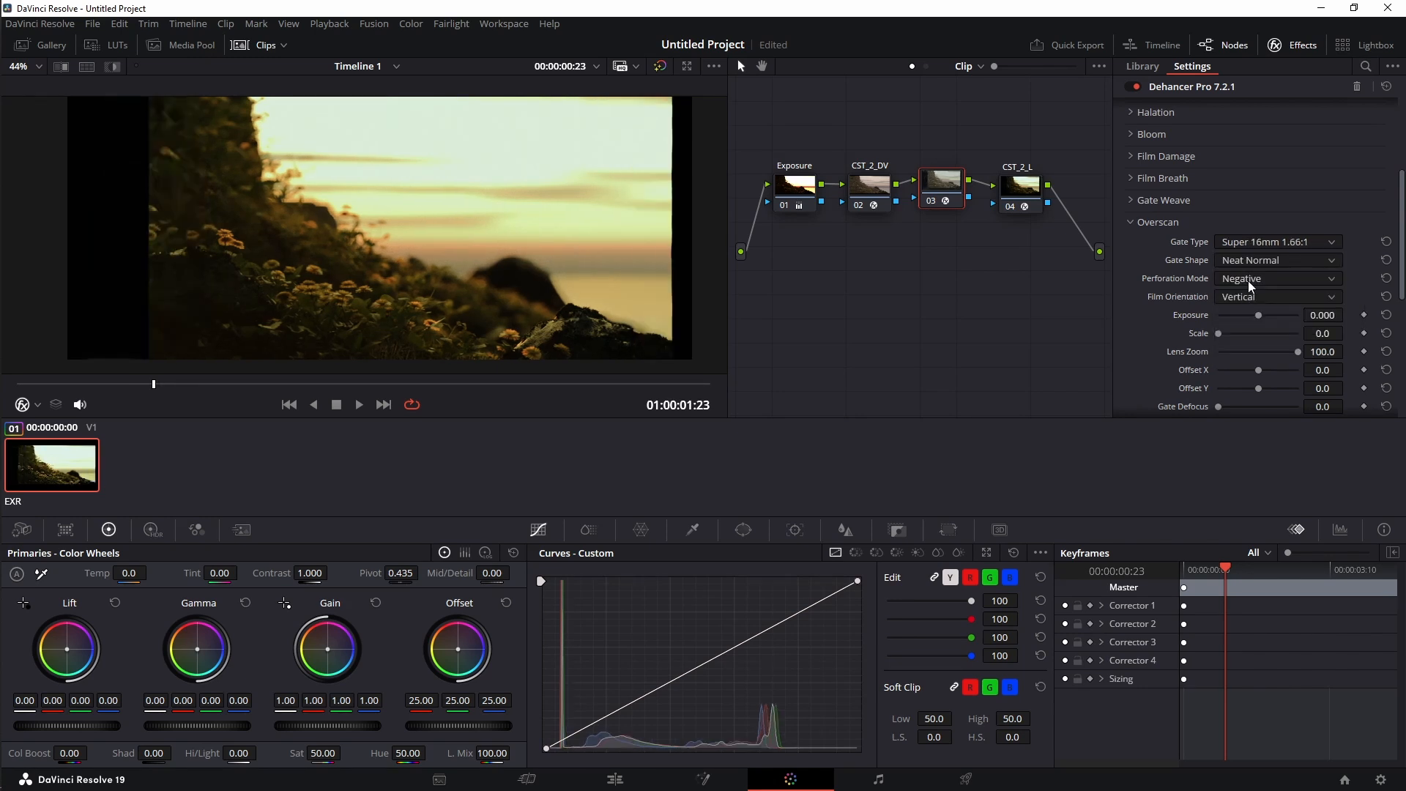
- Try the Neat Sharp gate shape with Overscan exposure at about -0.056, and set the gate type to Standard 16mm 1.37:1
click(1248, 260)
click(1245, 295)
click(1253, 279)
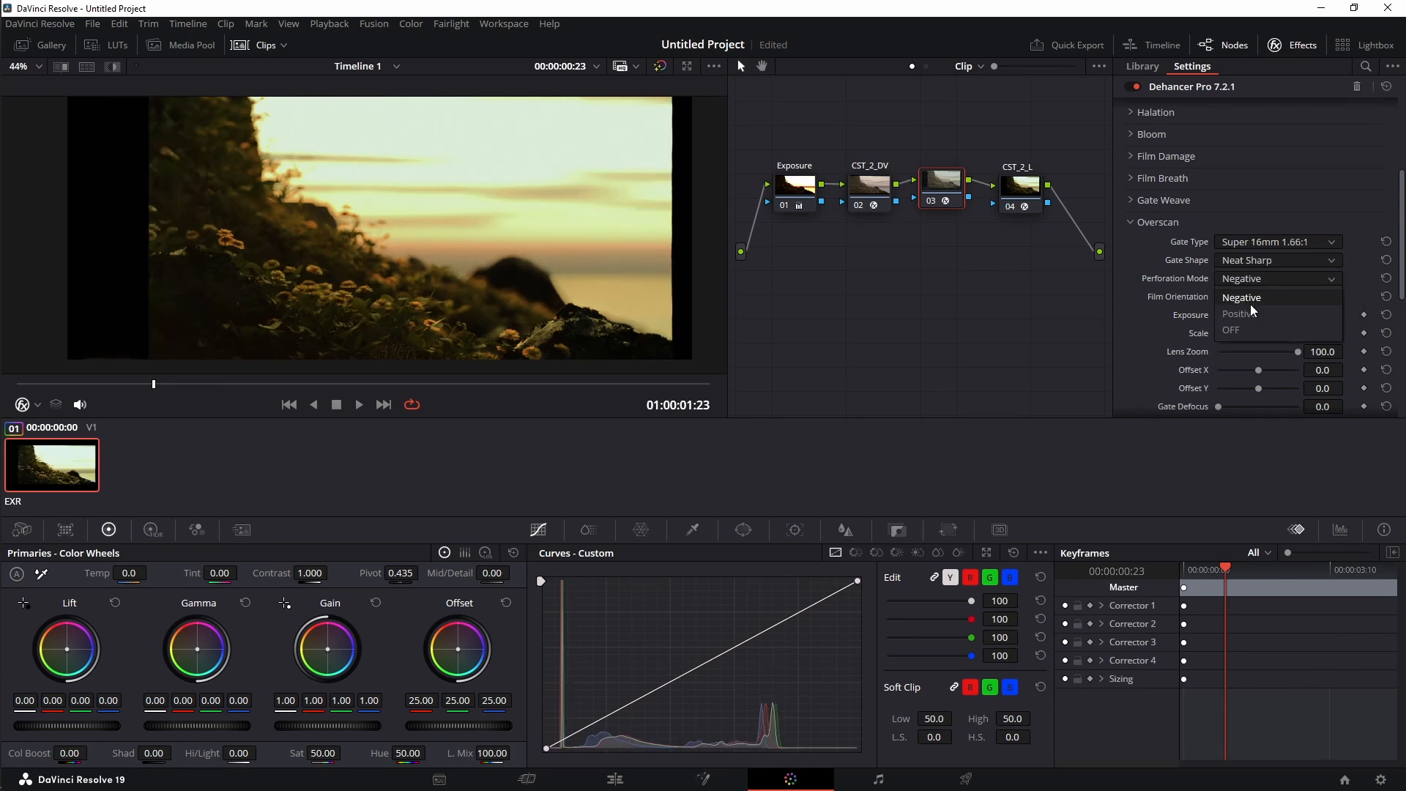
click(1252, 304)
mouse_move(1258, 315)
mouse_down()
mouse_move(1272, 315)
mouse_move(1257, 316)
mouse_up()
click(1278, 244)
click(1275, 273)
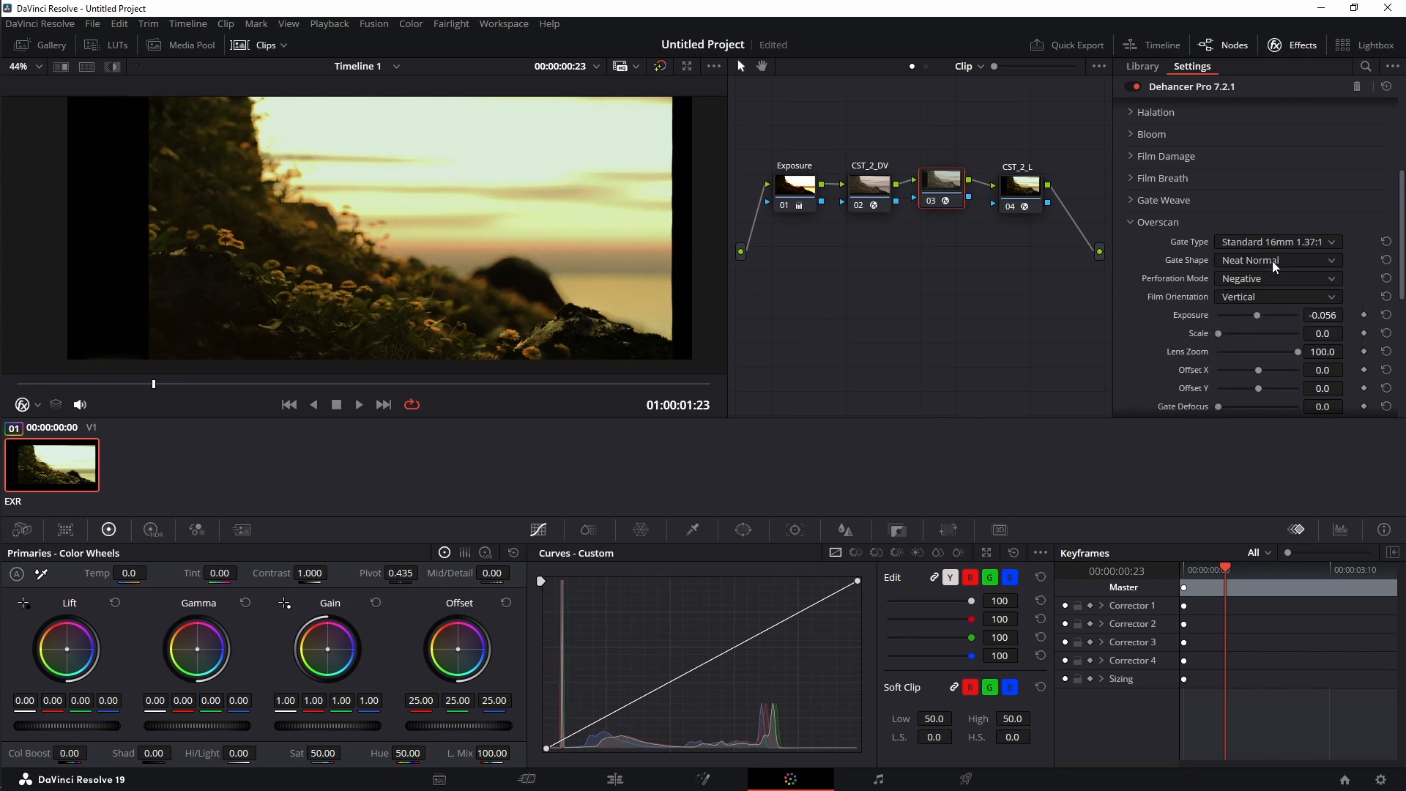
- Try the Super 8mm 1.33:1 gate type with the perforation mode set to Positive
scroll(1273, 242, down, 2)
click(1285, 199)
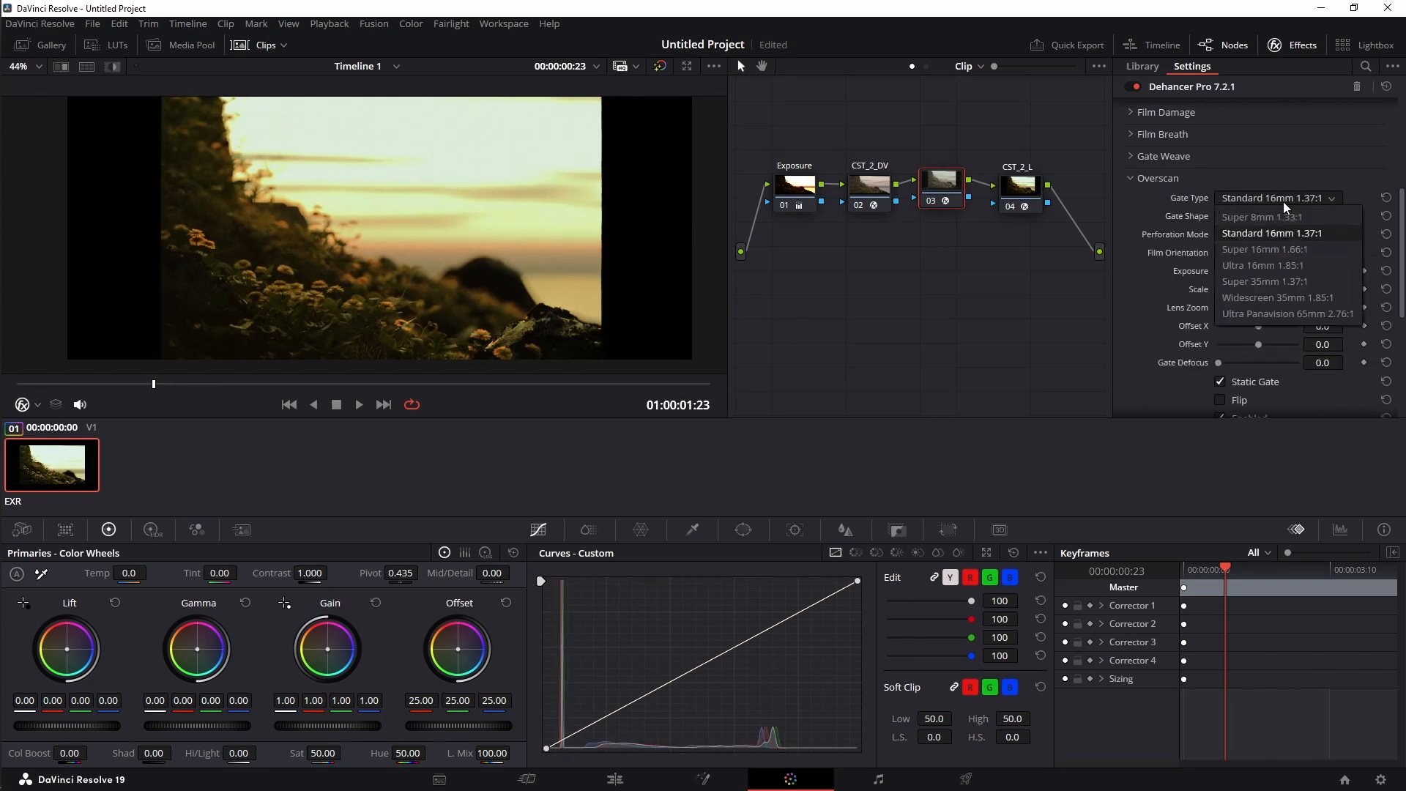
click(1278, 216)
click(1278, 234)
click(1245, 268)
- Try the Horizontal film orientation with an increased Overscan scale
click(1274, 253)
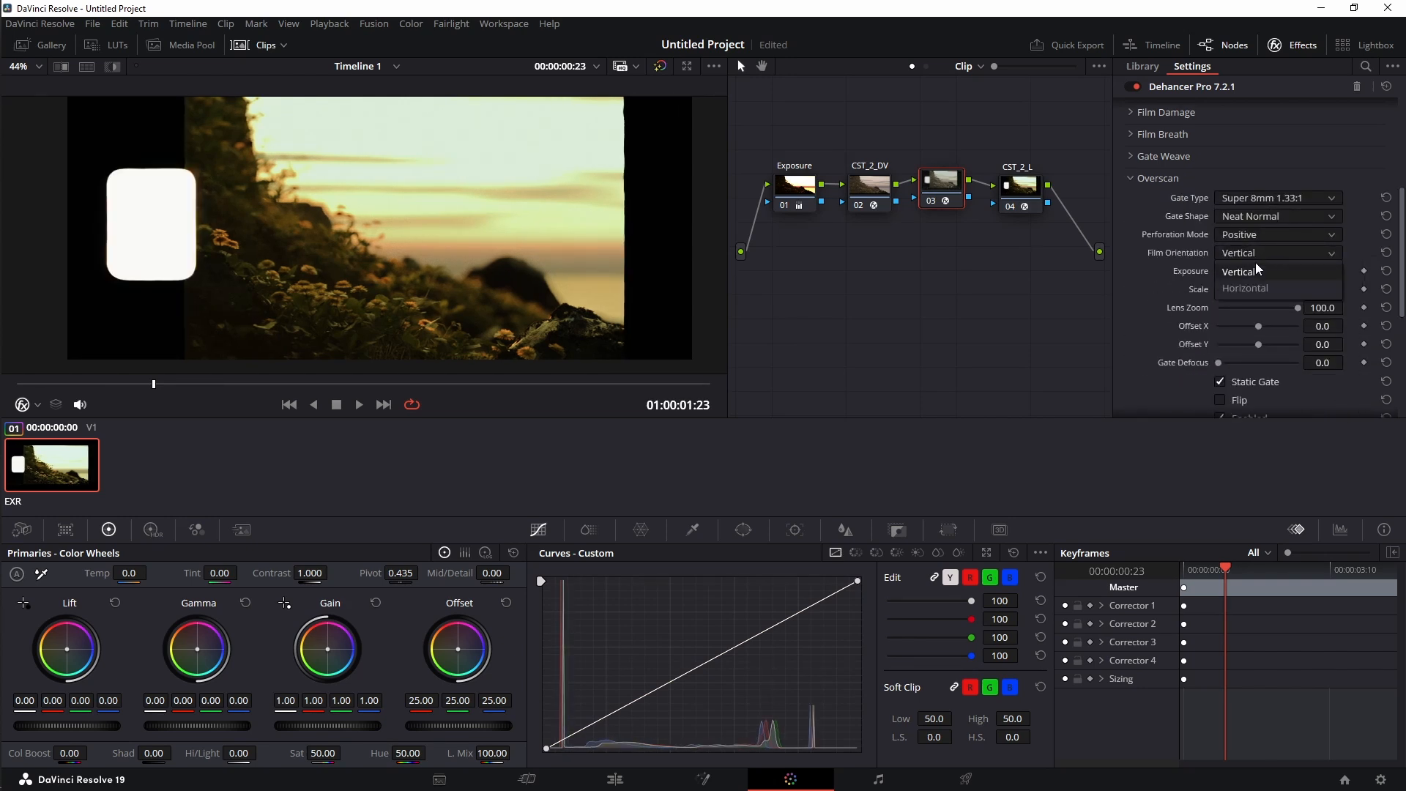
click(1239, 287)
drag(1218, 293, 1282, 294)
- Try the Standard 16mm 1.37:1 gate type again and turn Overscan off
click(1266, 200)
click(1257, 233)
scroll(1230, 301, down, 2)
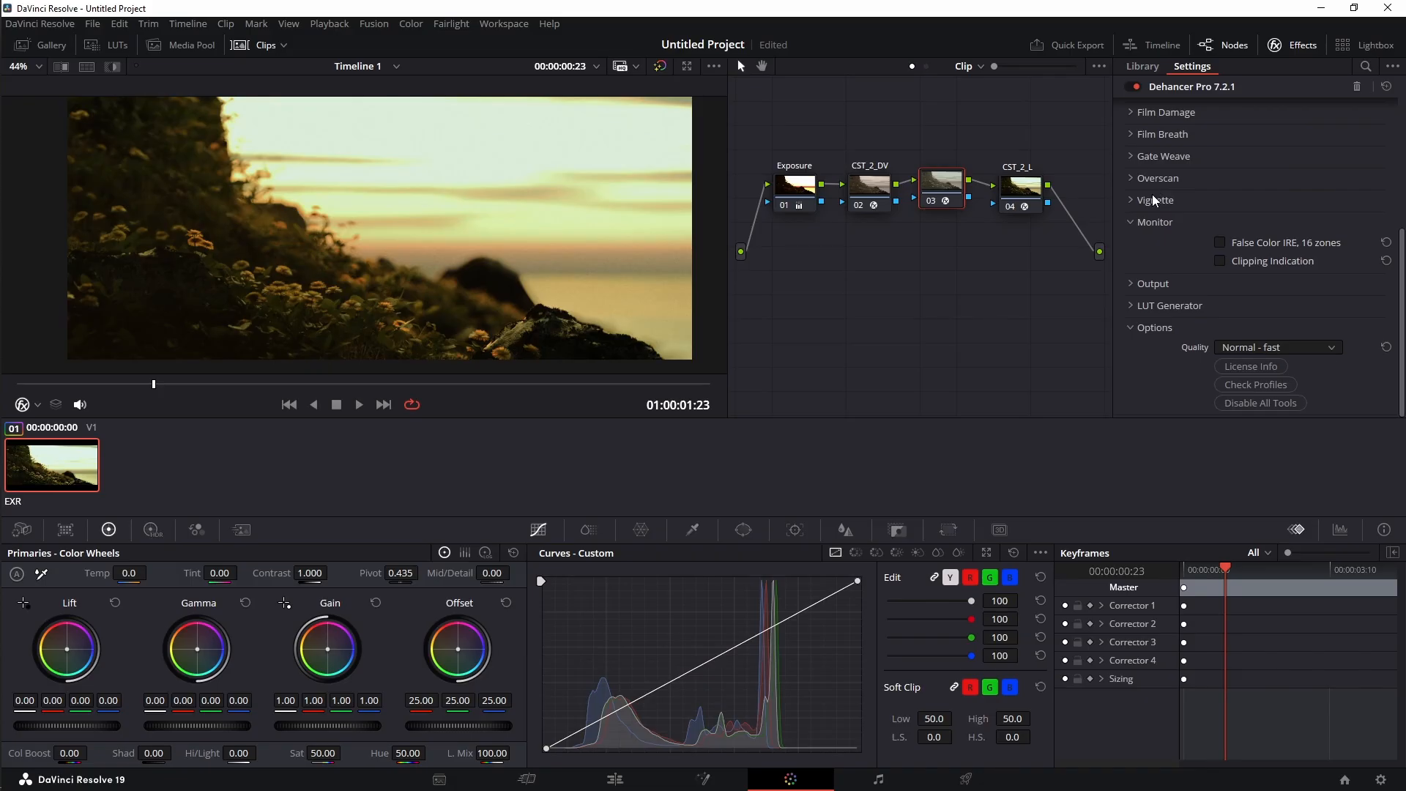
- Try Dehancer's Vignette by enabling it with Mask Mode on and reducing the mask's size
click(1155, 201)
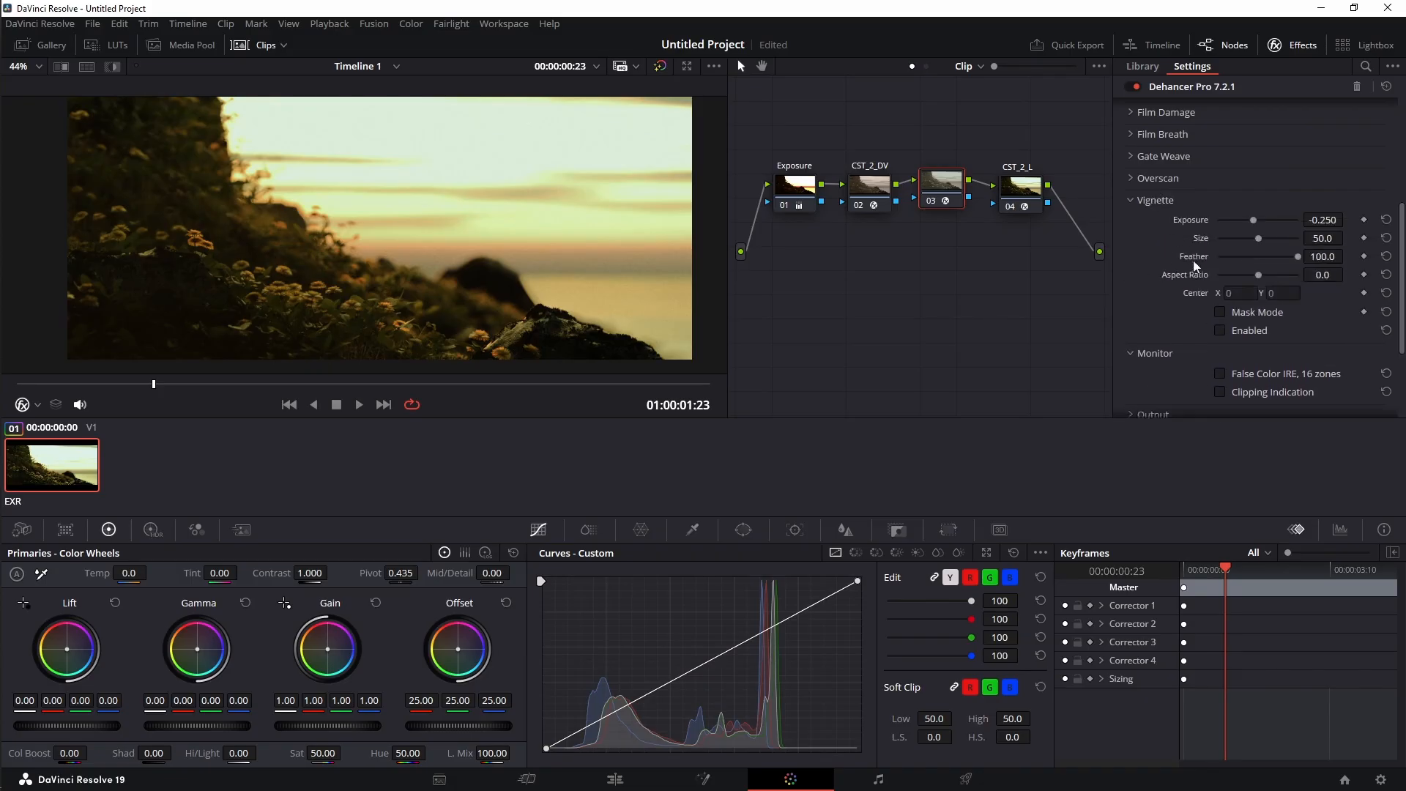
click(1221, 331)
click(1220, 312)
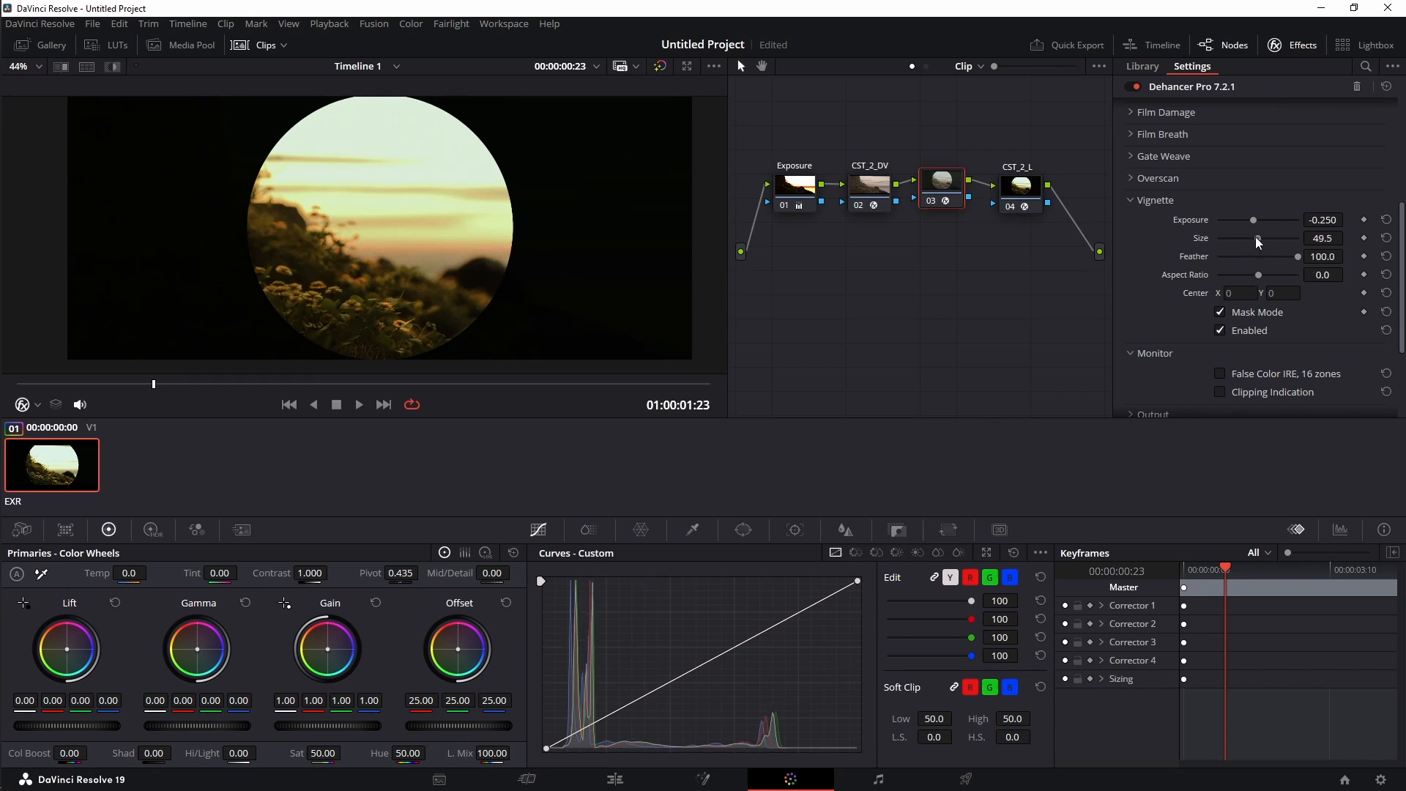
drag(1259, 243, 1251, 242)
click(1276, 291)
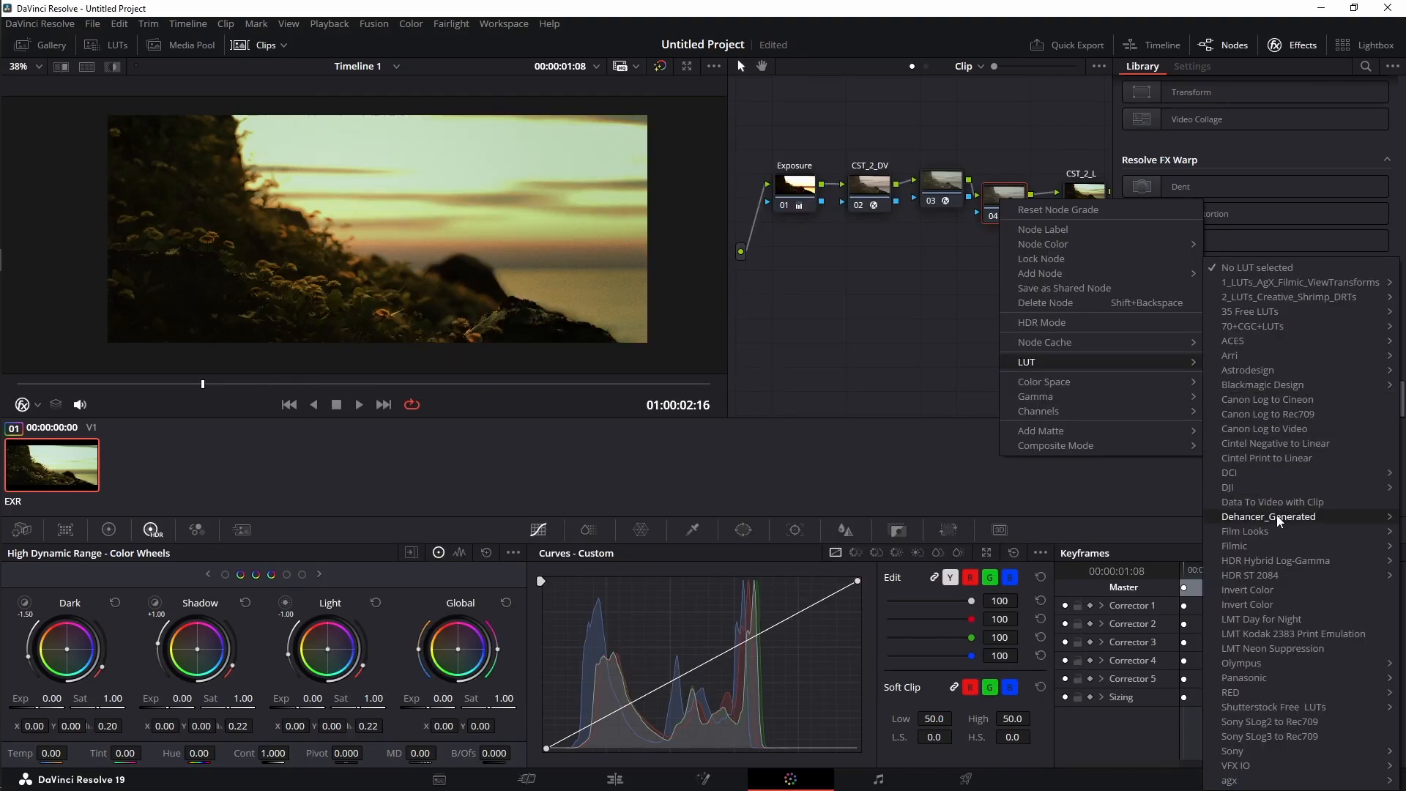
- Apply a LUT from the Dehancer_Generated folder to the new node before CST_2_L
mouse_move(1283, 515)
click(1140, 531)
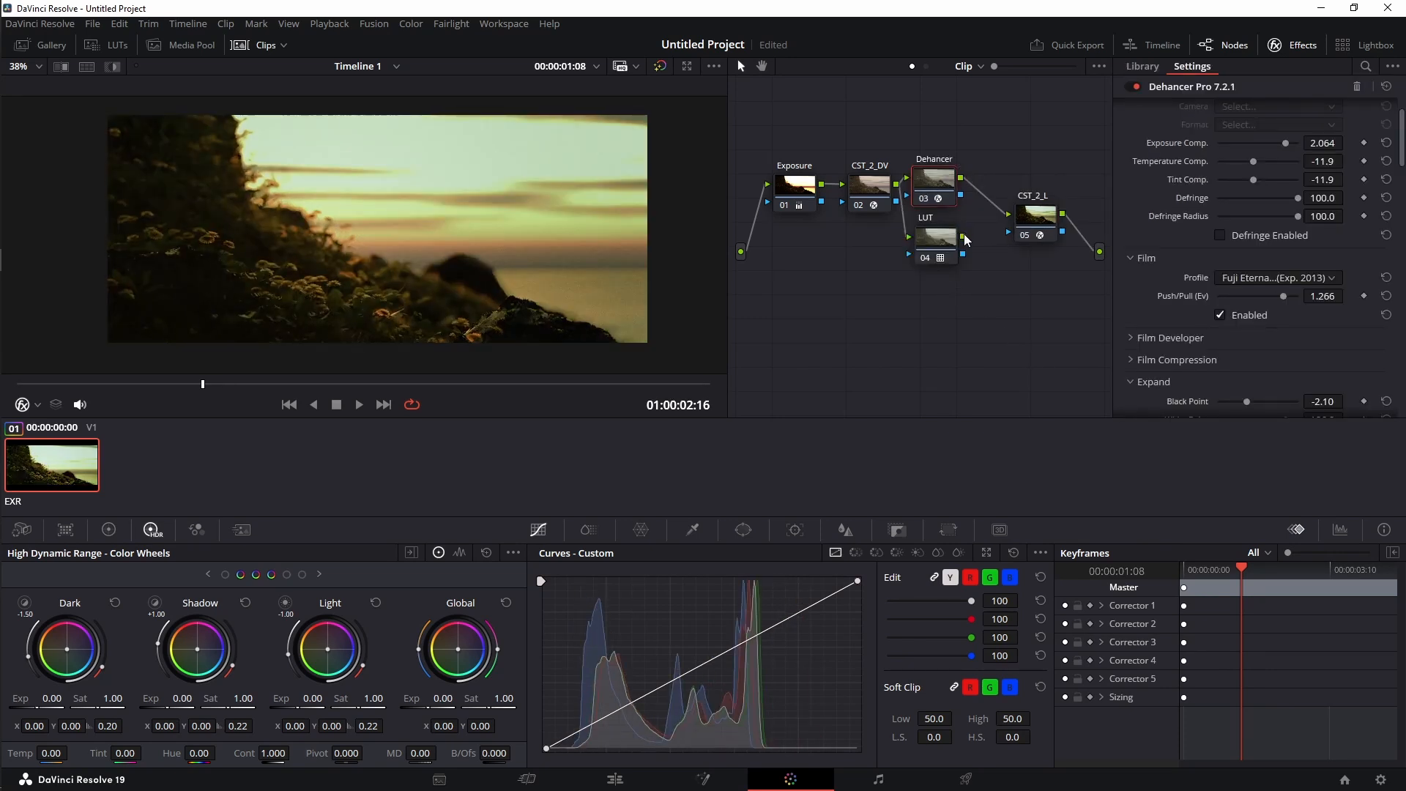
- Compare the LUT and Dehancer looks by alternately connecting each node's output to CST_2_L, ending with the LUT node connected
drag(964, 237, 1018, 222)
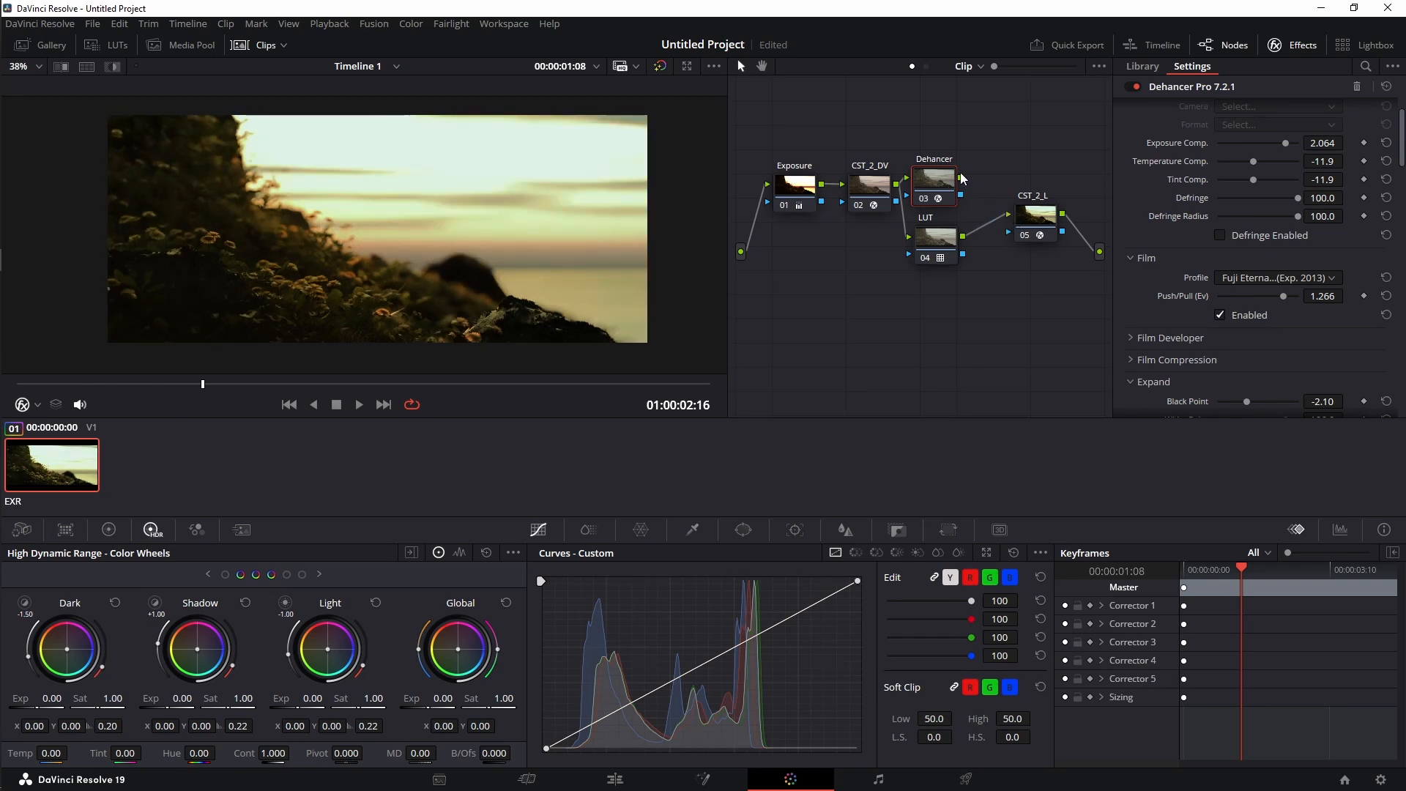
drag(964, 178, 1009, 223)
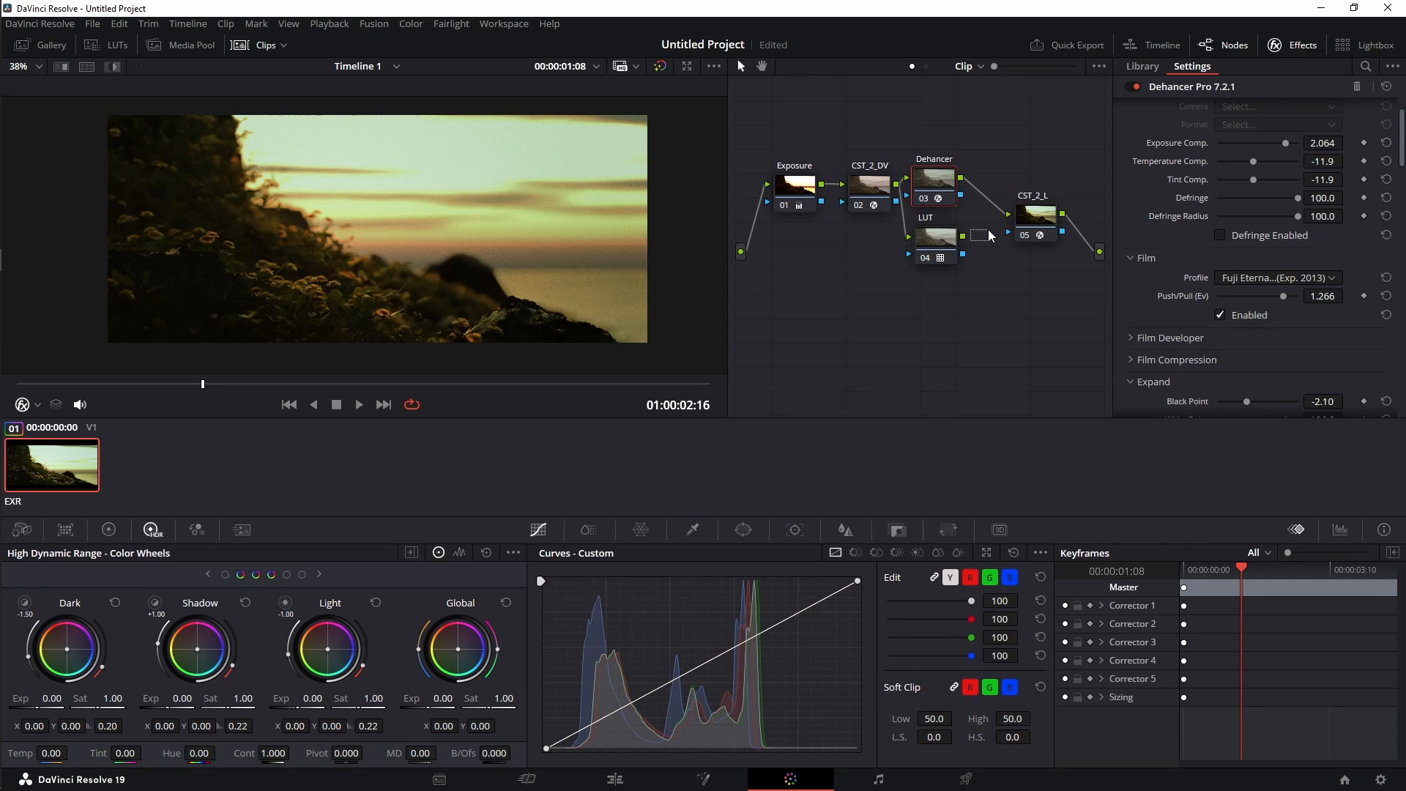
drag(964, 236, 1012, 220)
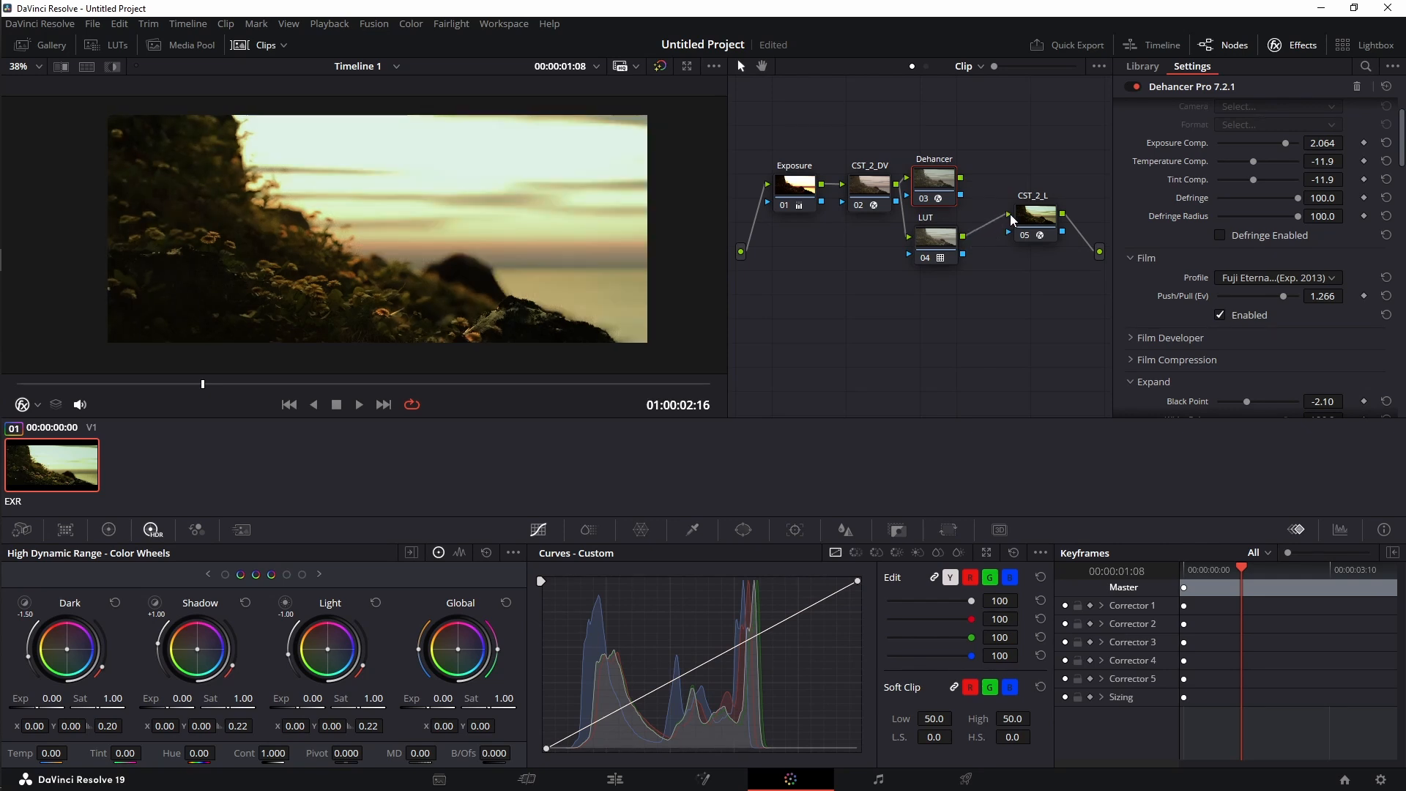